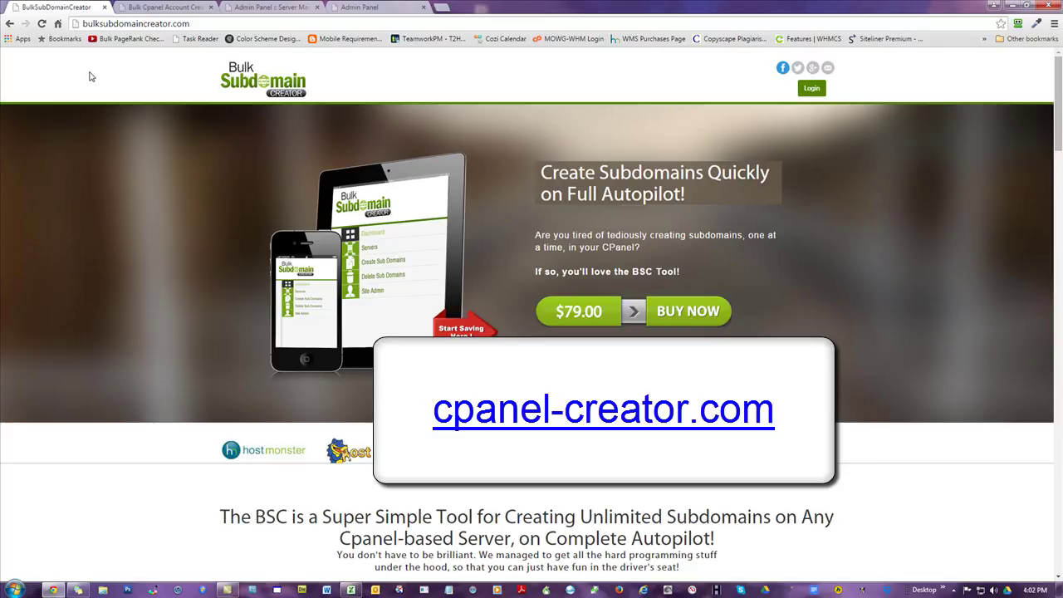
- Look over the cpanel-creator.com address, then return to the bulksubdomaincreator.com home page
{"action": "left_click", "coordinate": [134, 8]}
{"action": "left_click_drag", "start_coordinate": [140, 24], "coordinate": [72, 27]}
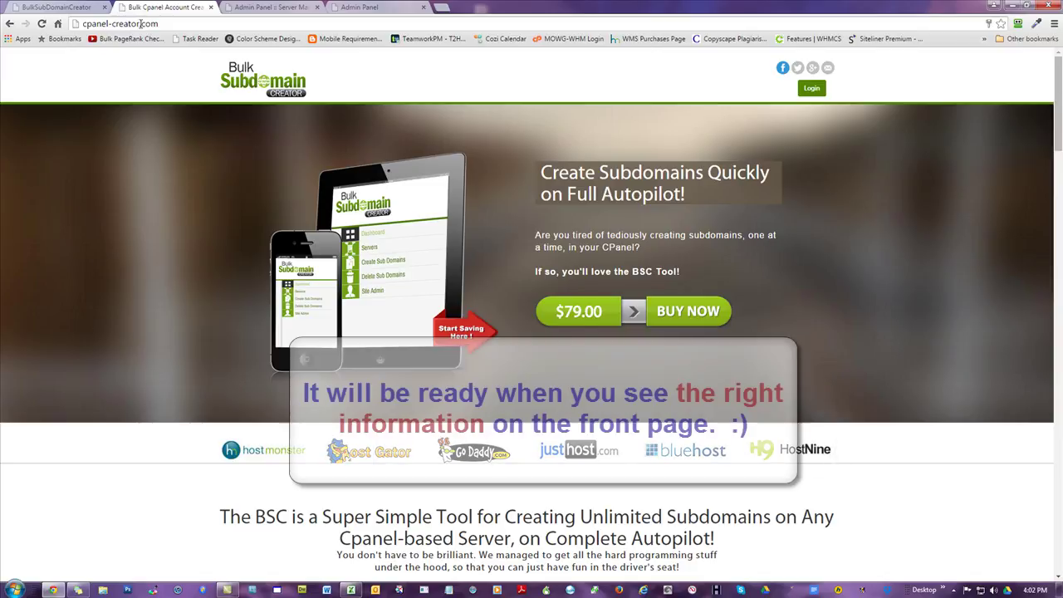
{"action": "left_click_drag", "start_coordinate": [166, 23], "coordinate": [32, 19]}
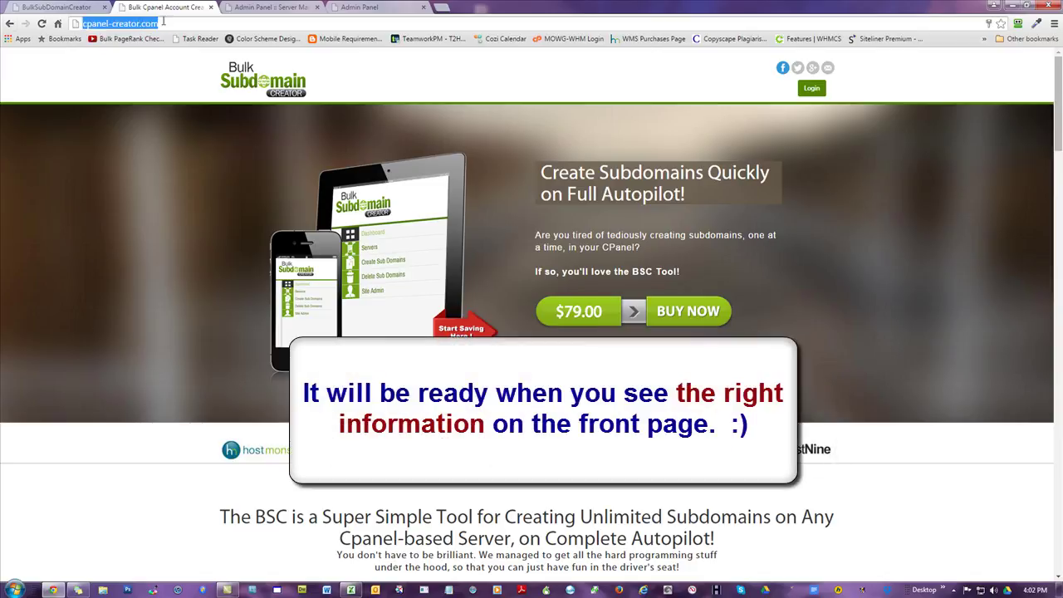
{"action": "left_click", "coordinate": [161, 81]}
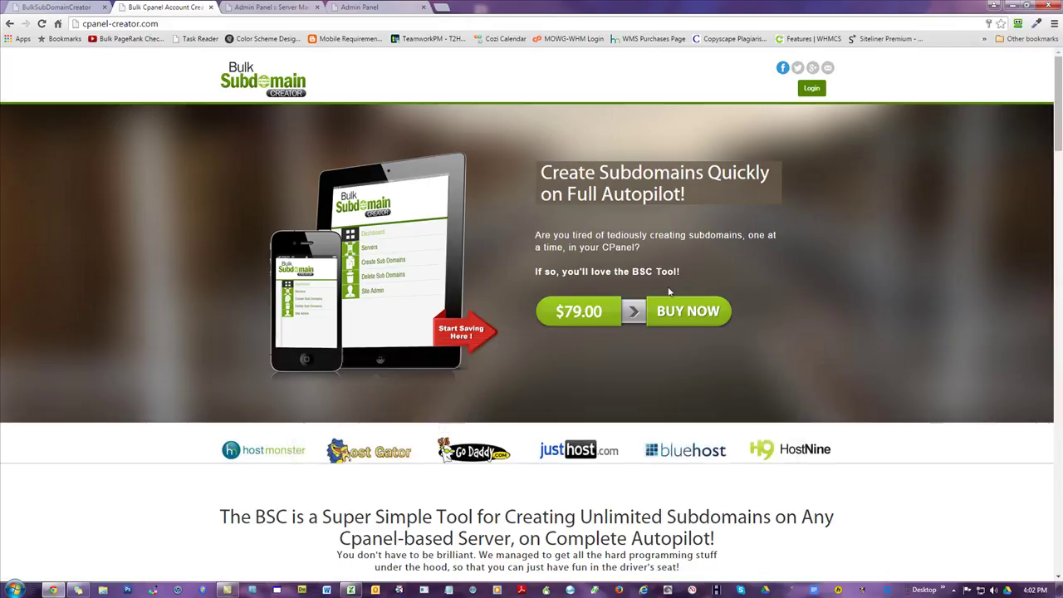
{"action": "scroll", "coordinate": [896, 406], "scroll_direction": "down", "scroll_amount": 3}
{"action": "scroll", "coordinate": [895, 405], "scroll_direction": "up", "scroll_amount": 3}
{"action": "left_click", "coordinate": [47, 8]}
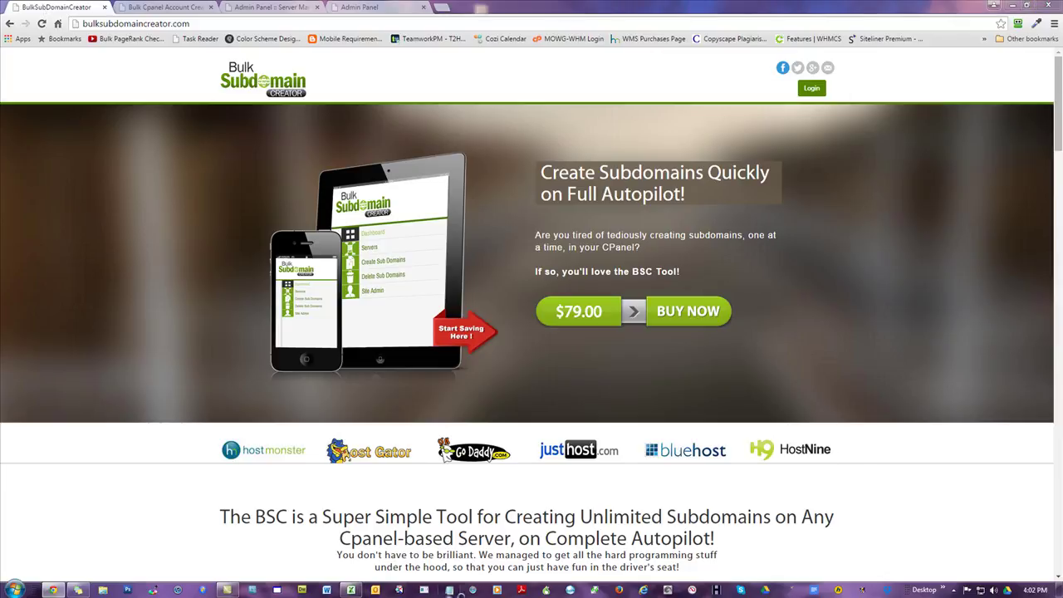
{"action": "left_click", "coordinate": [448, 590]}
{"action": "type", "text": "http"}
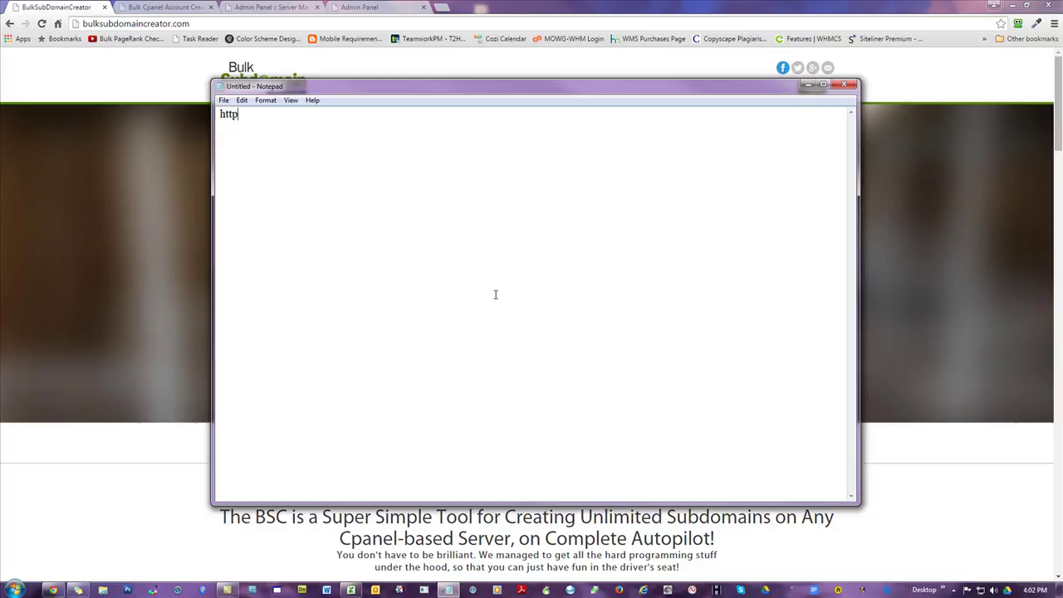
{"action": "type", "text": "://chicago-plumber"}
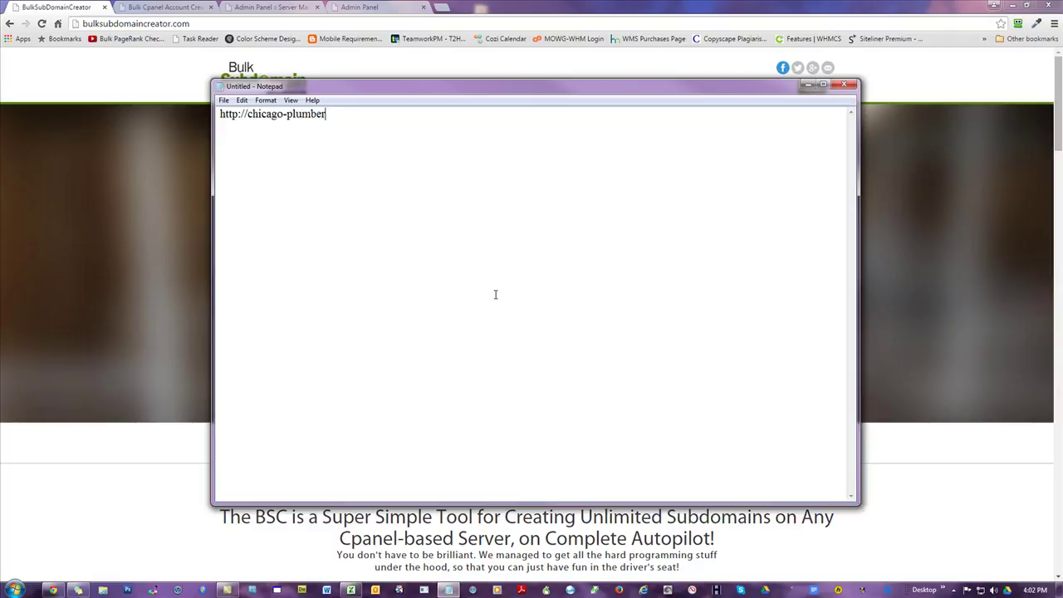
{"action": "type", "text": ".best-plumbers-in-town.com"}
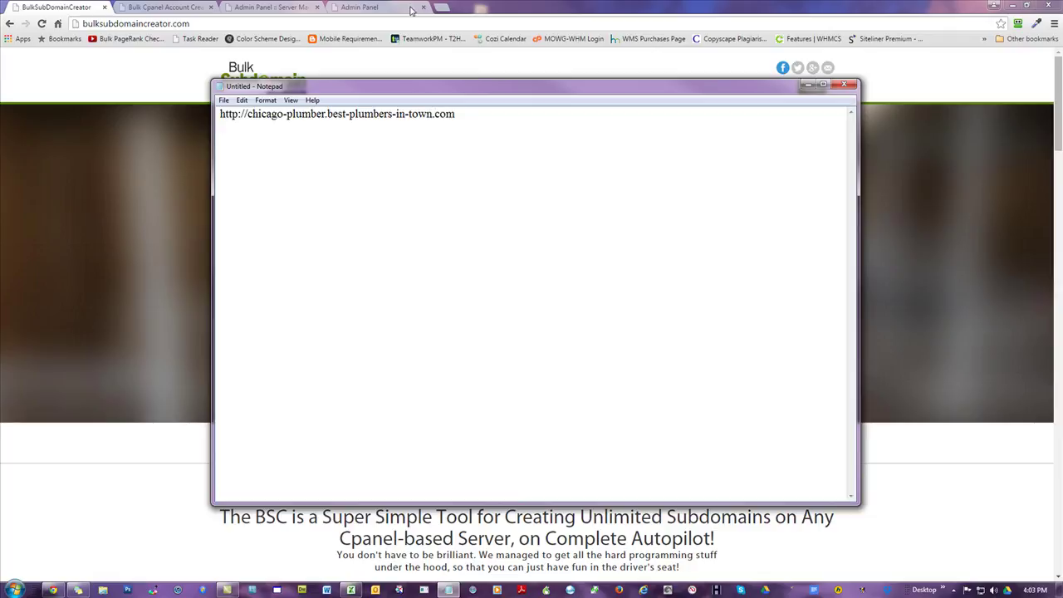
{"action": "left_click", "coordinate": [266, 100]}
{"action": "left_click", "coordinate": [281, 124]}
{"action": "left_click", "coordinate": [429, 262]}
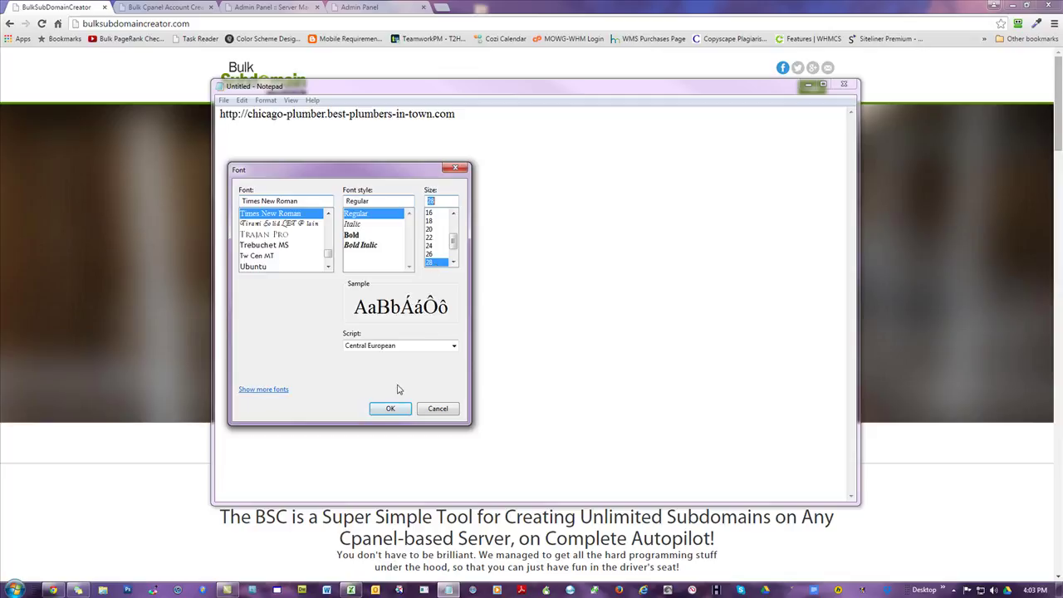
{"action": "left_click", "coordinate": [390, 408]}
- Paste extra copies of the URL on the lines below it
{"action": "left_click_drag", "start_coordinate": [632, 119], "coordinate": [220, 120]}
{"action": "key", "text": "ctrl+c"}
{"action": "left_click", "coordinate": [689, 204]}
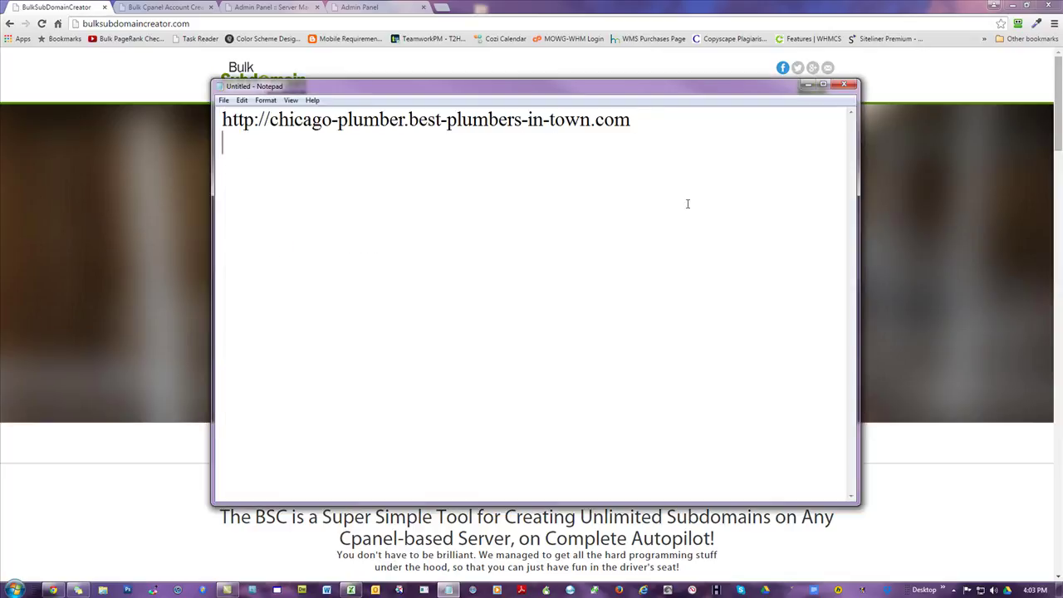
{"action": "key", "text": "ctrl+v"}
{"action": "key", "text": "Return"}
{"action": "key", "text": "ctrl+v"}
{"action": "key", "text": "Return"}
{"action": "key", "text": "ctrl+v"}
{"action": "key", "text": "Return"}
- Change the city on lines 2 and 3 to atlanta and denver
{"action": "left_click_drag", "start_coordinate": [223, 143], "coordinate": [270, 142]}
{"action": "left_click", "coordinate": [294, 142]}
{"action": "type", "text": "atlanta-"}
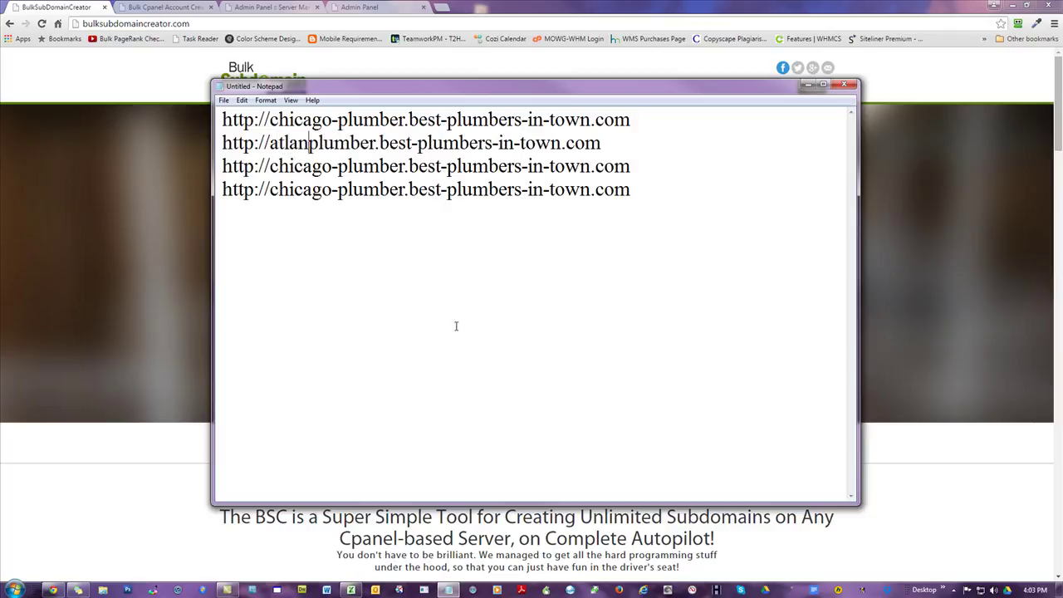
{"action": "left_click_drag", "start_coordinate": [333, 166], "coordinate": [271, 166]}
{"action": "type", "text": "denver"}
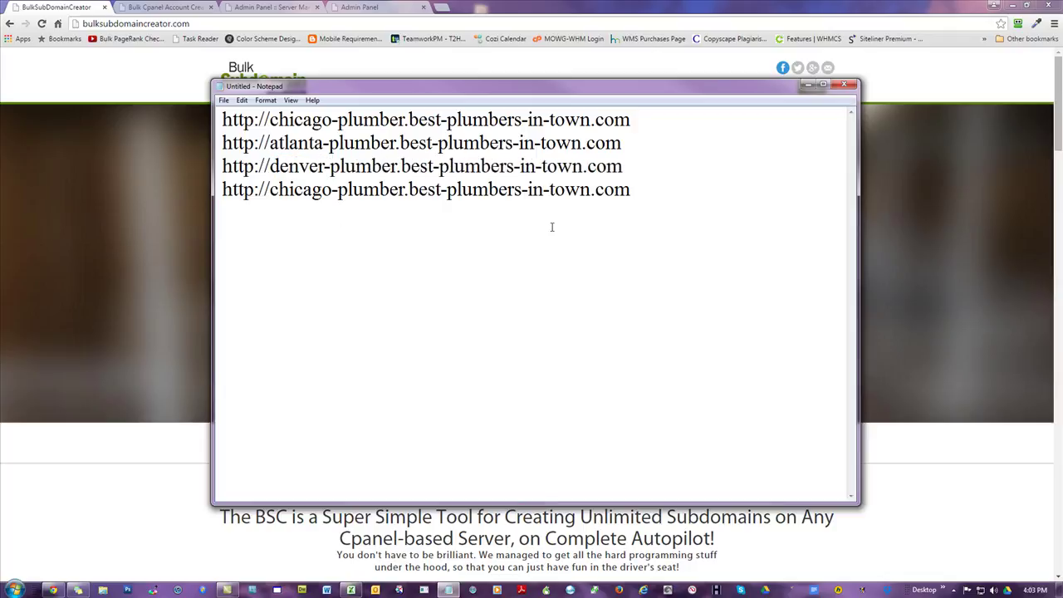
- Highlight each line's plumber subdomain in turn, then close the note
{"action": "left_click_drag", "start_coordinate": [405, 120], "coordinate": [272, 119]}
{"action": "left_click_drag", "start_coordinate": [396, 143], "coordinate": [270, 142]}
{"action": "left_click_drag", "start_coordinate": [396, 166], "coordinate": [270, 166]}
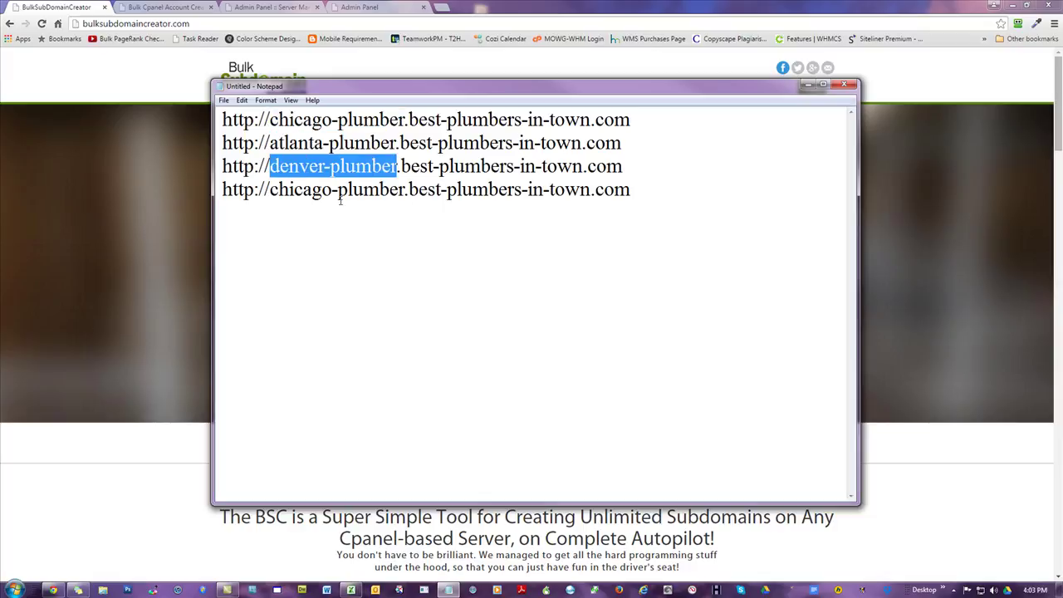
{"action": "left_click_drag", "start_coordinate": [406, 190], "coordinate": [270, 189]}
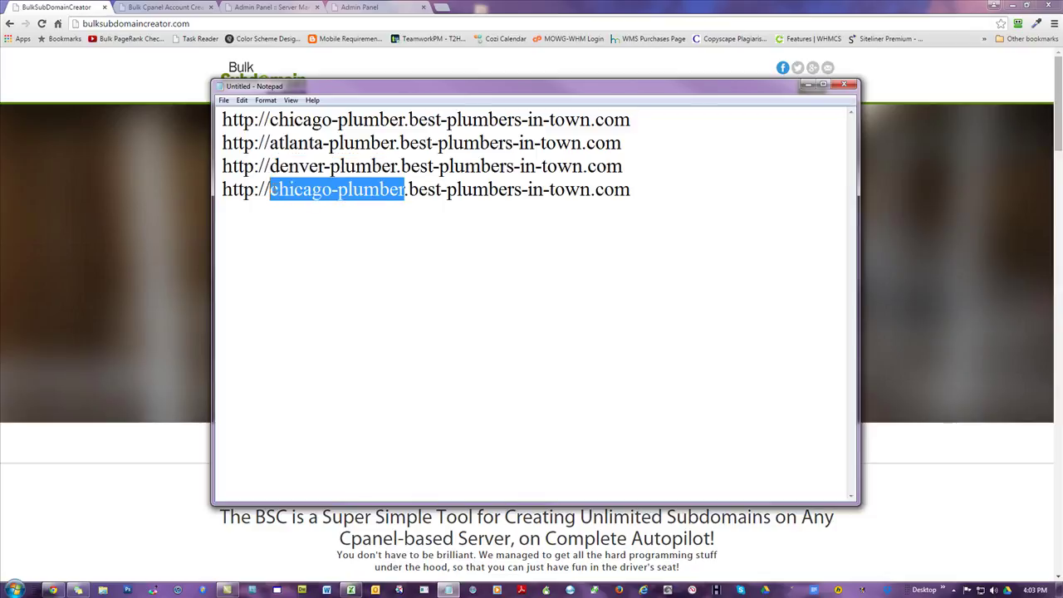
{"action": "left_click", "coordinate": [847, 86]}
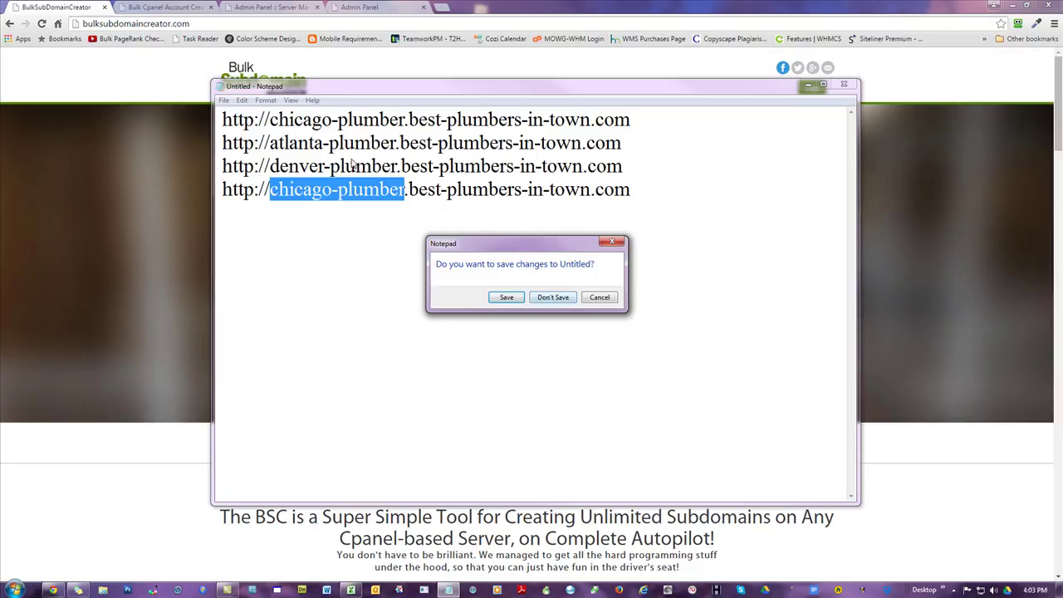
{"action": "left_click", "coordinate": [598, 298]}
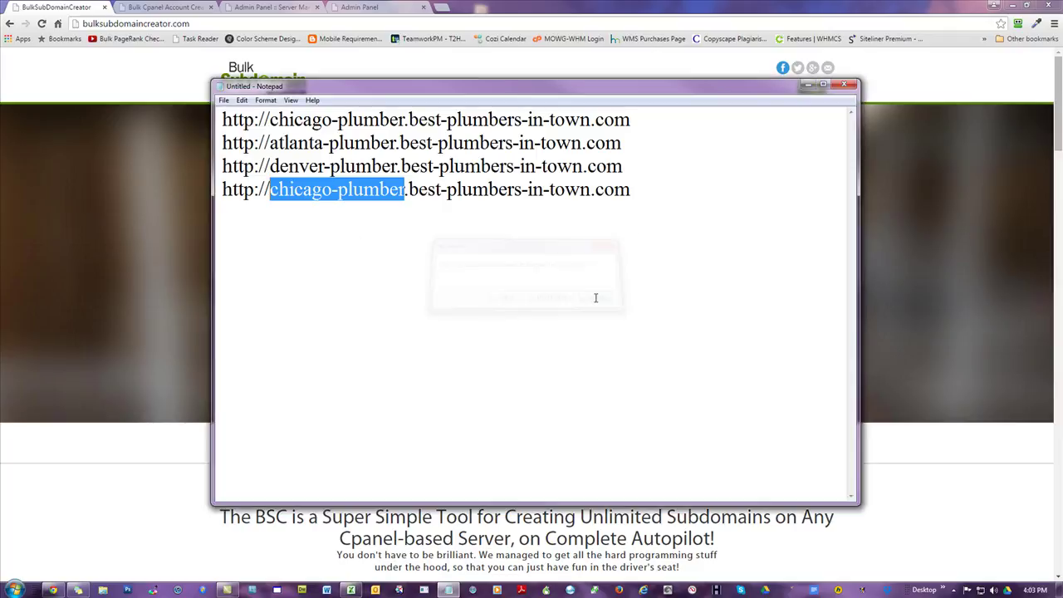
{"action": "left_click", "coordinate": [844, 86]}
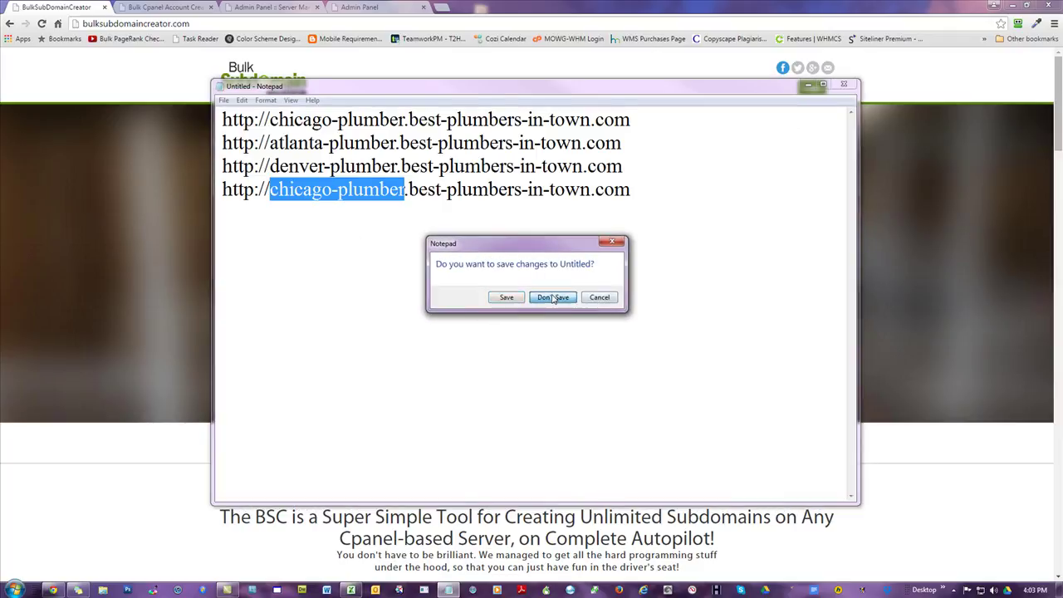
- Discard the unsaved note, glance at the cpanel-creator.com site, and switch to the Admin Panel login page
{"action": "left_click", "coordinate": [553, 297]}
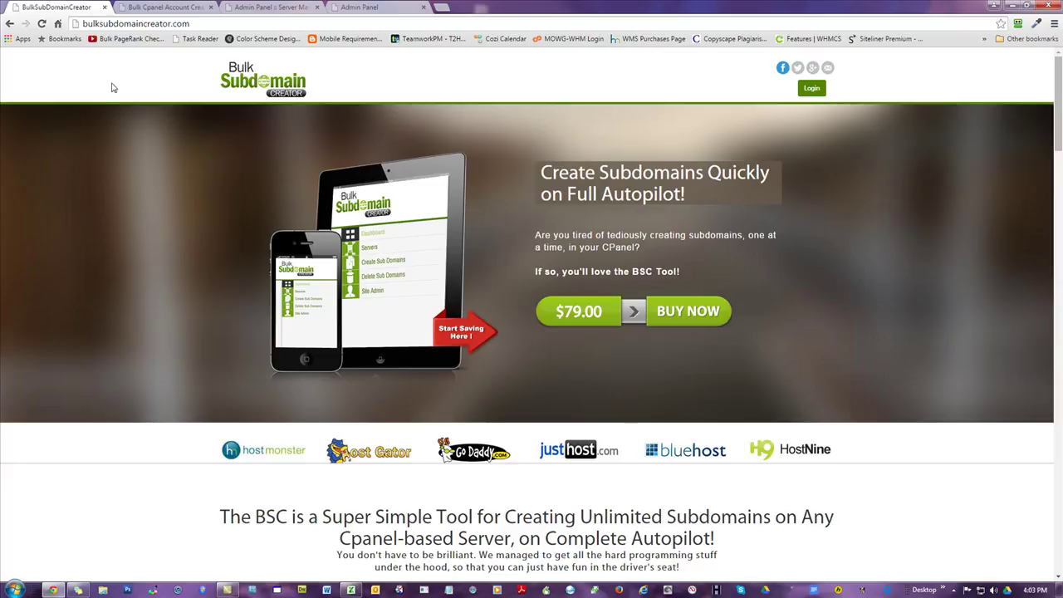
{"action": "scroll", "coordinate": [125, 170], "scroll_direction": "down", "scroll_amount": 9}
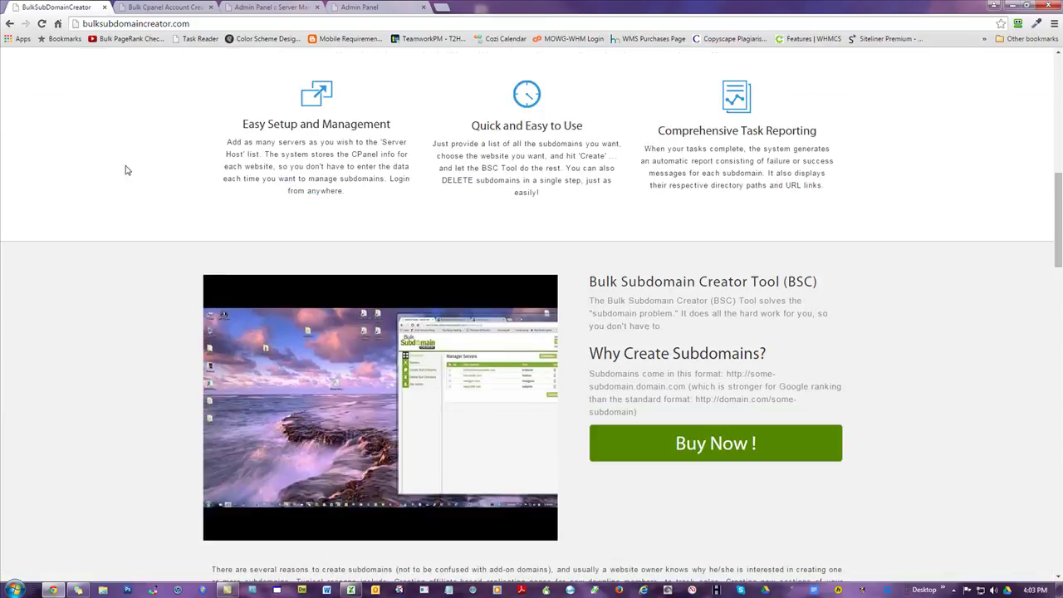
{"action": "scroll", "coordinate": [330, 357], "scroll_direction": "down", "scroll_amount": 4}
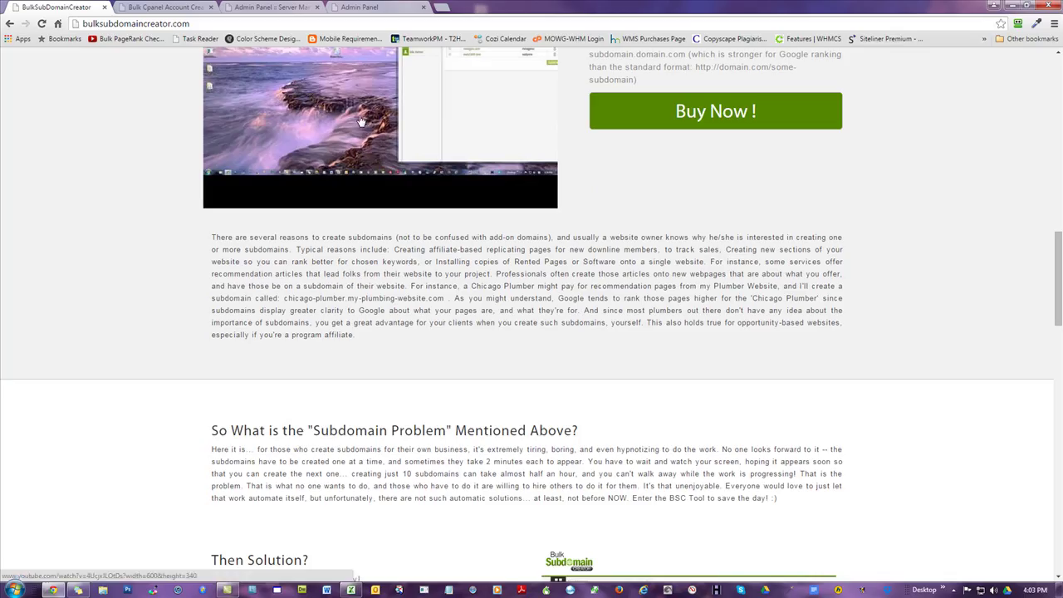
{"action": "scroll", "coordinate": [347, 126], "scroll_direction": "up", "scroll_amount": 15}
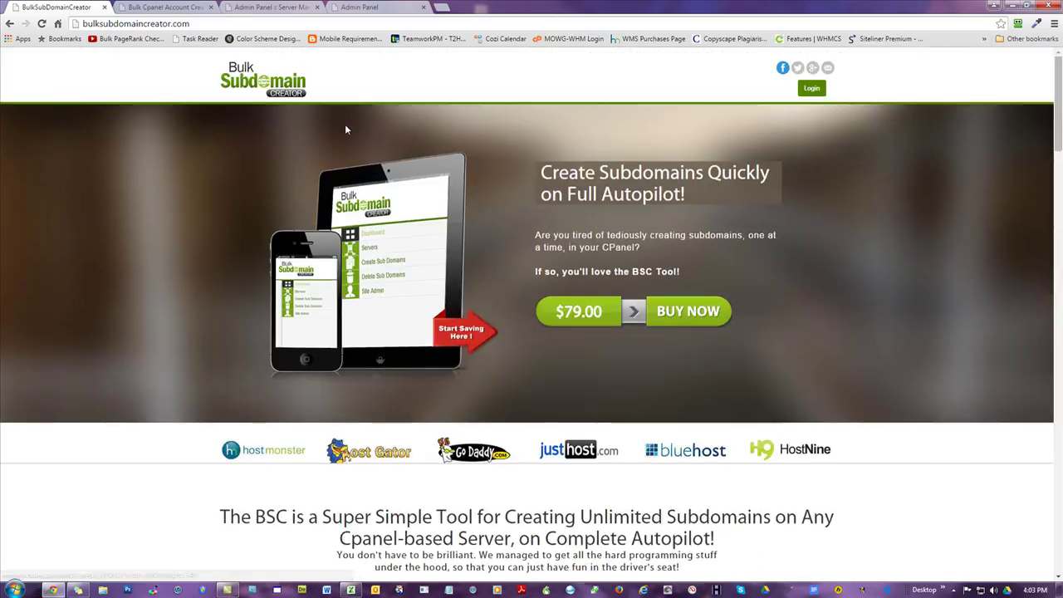
{"action": "left_click", "coordinate": [139, 7]}
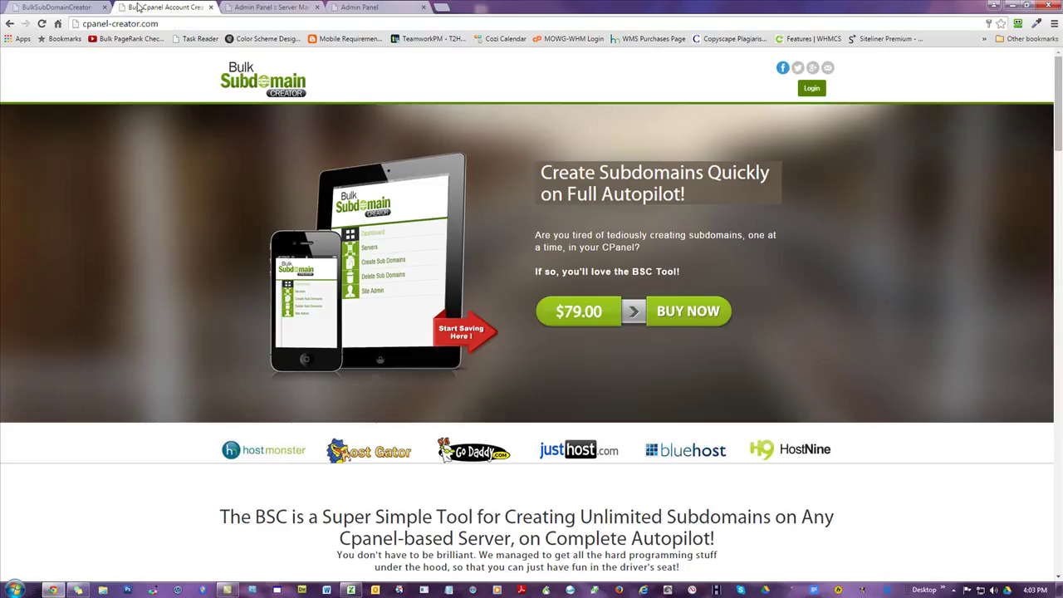
{"action": "left_click", "coordinate": [175, 21]}
{"action": "left_click", "coordinate": [160, 92]}
{"action": "left_click", "coordinate": [382, 6]}
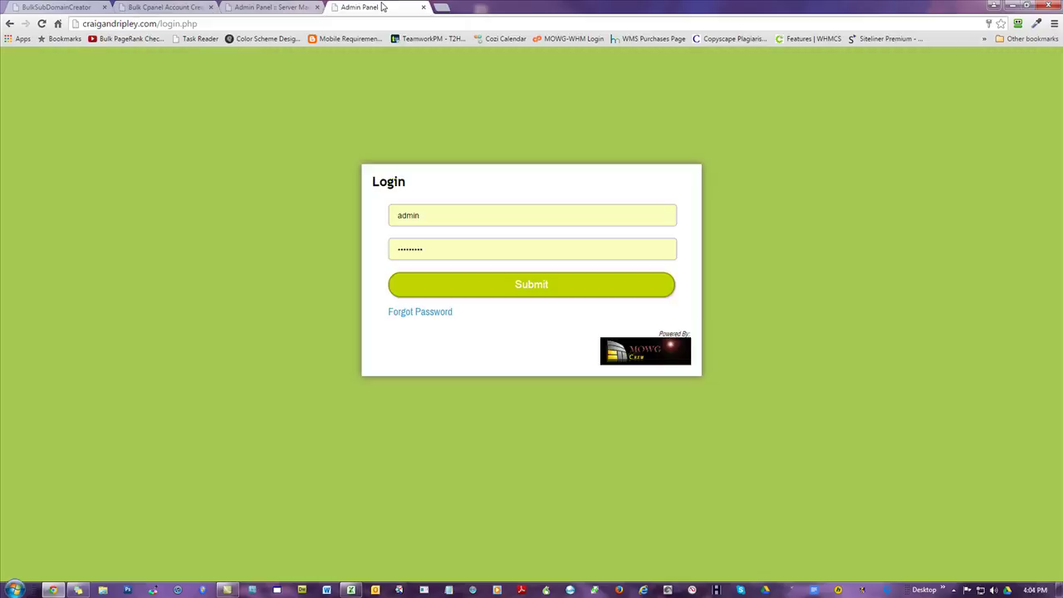
- Log in to the admin panel and inspect the admin password settings without changing them
{"action": "left_click", "coordinate": [557, 287]}
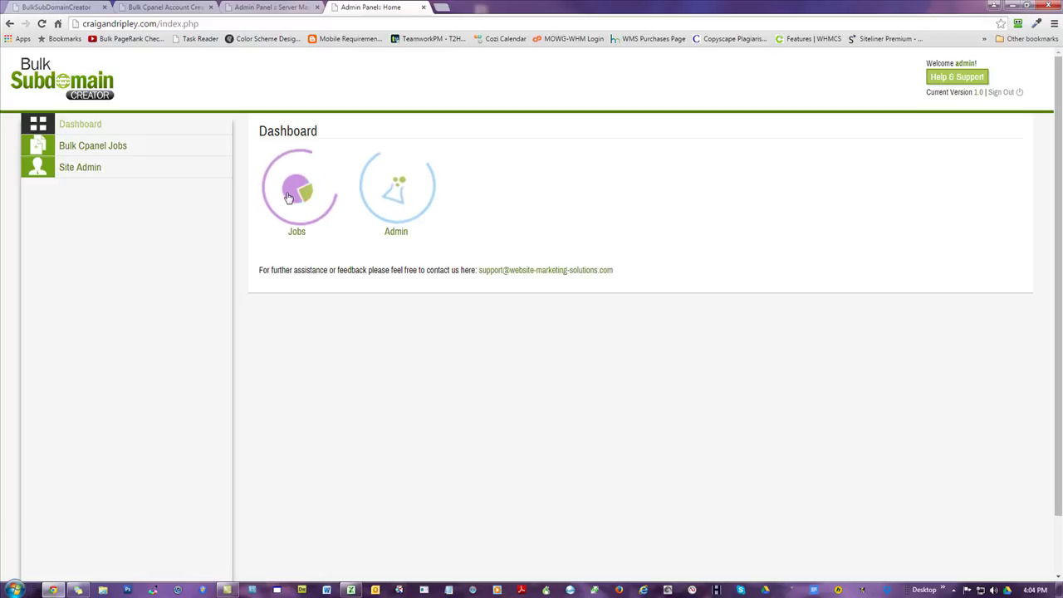
{"action": "left_click", "coordinate": [398, 192]}
{"action": "left_click", "coordinate": [540, 201]}
{"action": "left_click", "coordinate": [553, 326]}
{"action": "left_click", "coordinate": [521, 241]}
{"action": "left_click", "coordinate": [505, 336]}
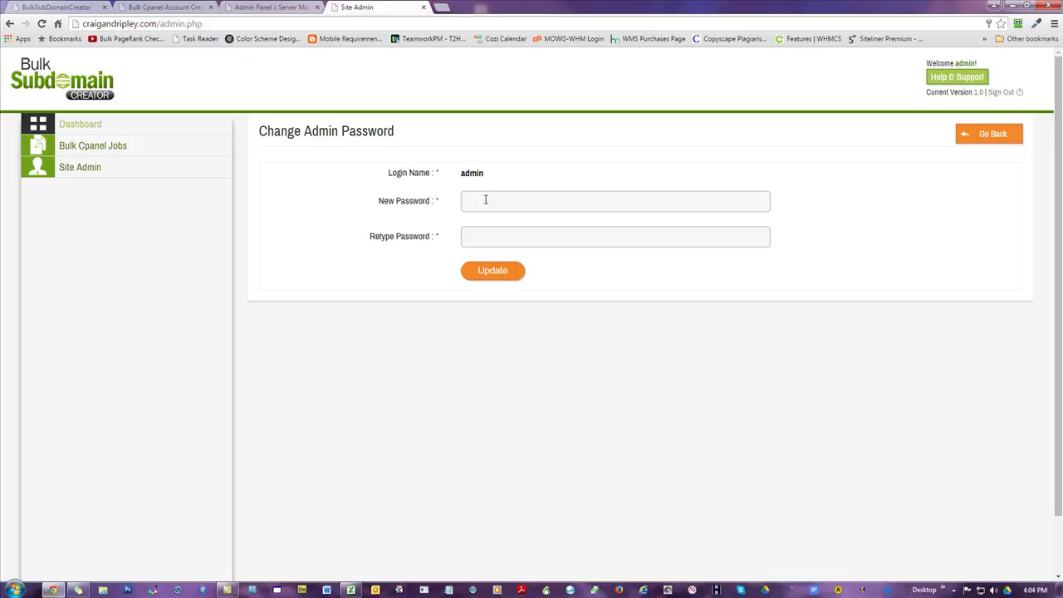
- Go from the dashboard to the Manage Jobs page and open the Add New Job form
{"action": "left_click", "coordinate": [78, 124]}
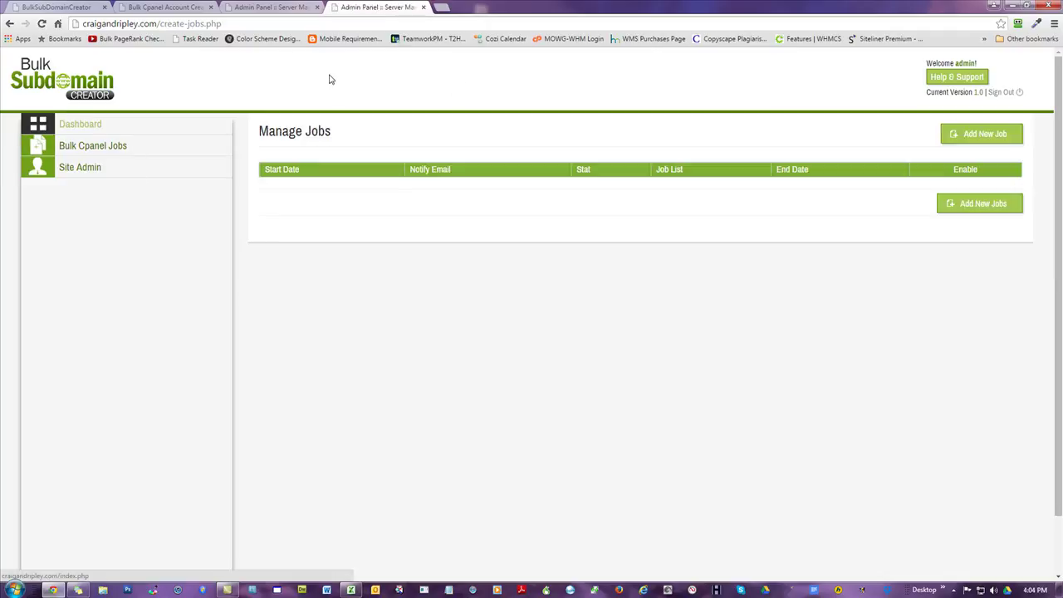
{"action": "left_click", "coordinate": [76, 169]}
{"action": "left_click", "coordinate": [504, 194]}
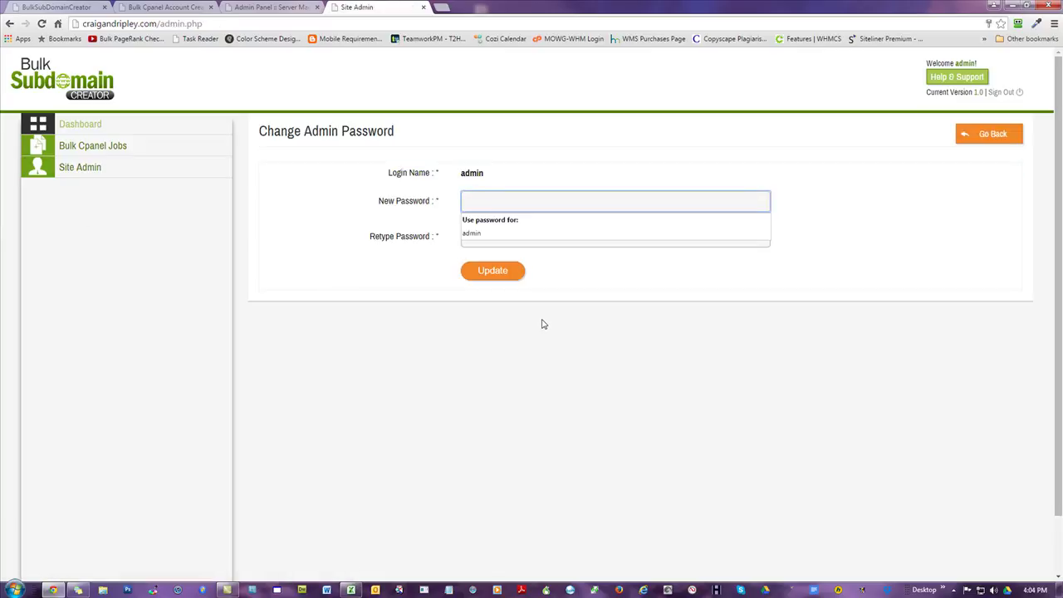
{"action": "left_click", "coordinate": [90, 147]}
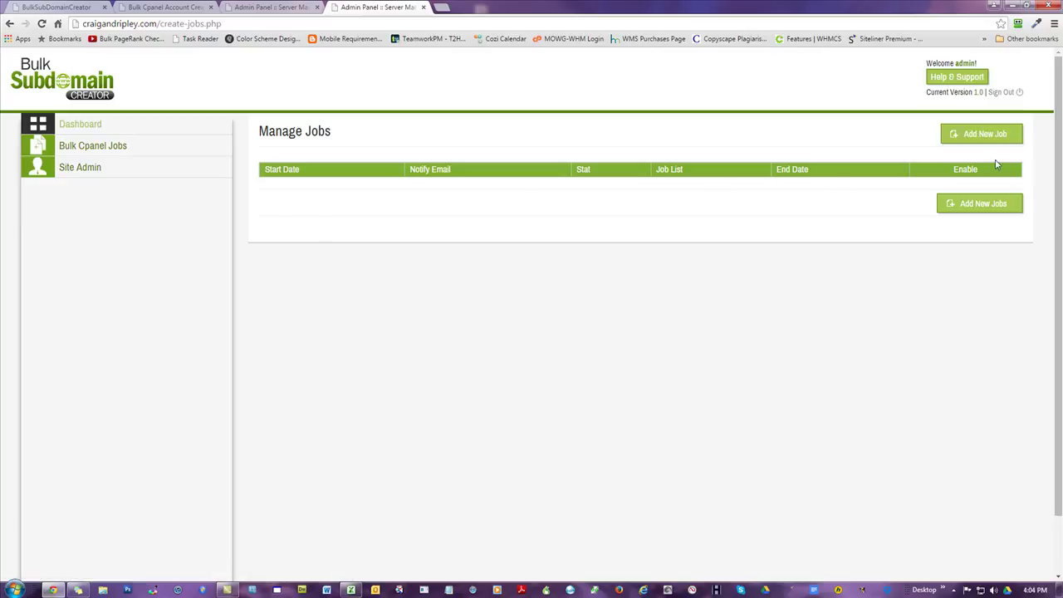
{"action": "left_click", "coordinate": [986, 135]}
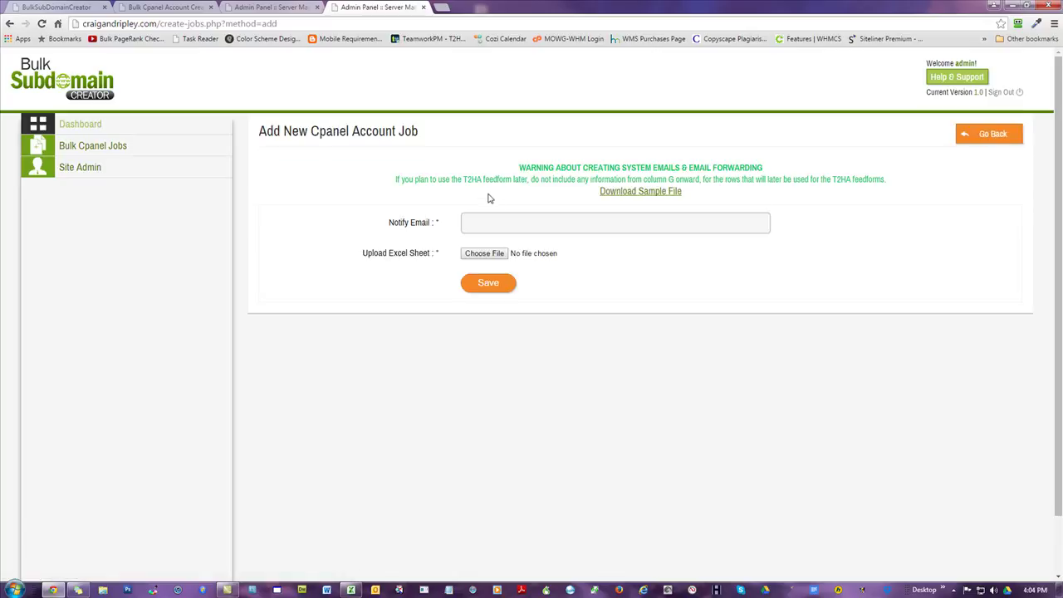
- Download sample-feed-file.xlsx from the Add New Job form and open it in Excel
{"action": "left_click", "coordinate": [648, 192]}
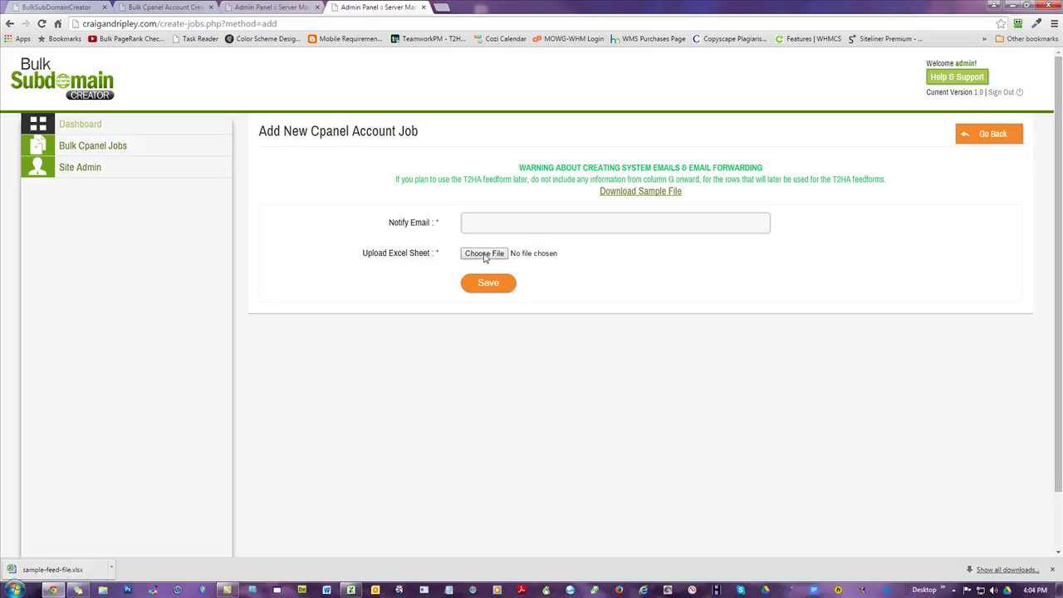
{"action": "left_click", "coordinate": [525, 224]}
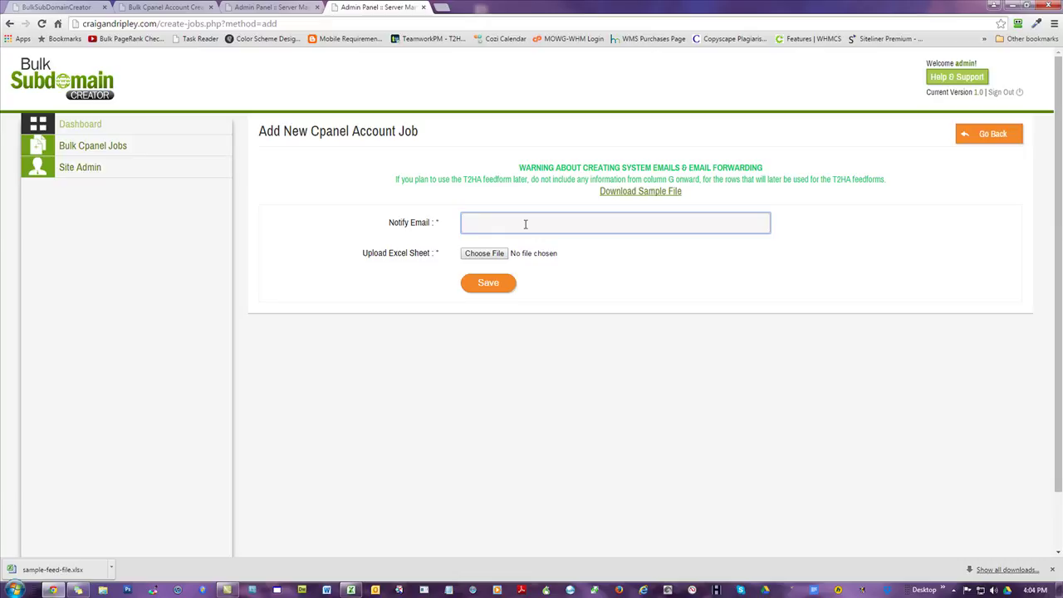
{"action": "left_click", "coordinate": [606, 367]}
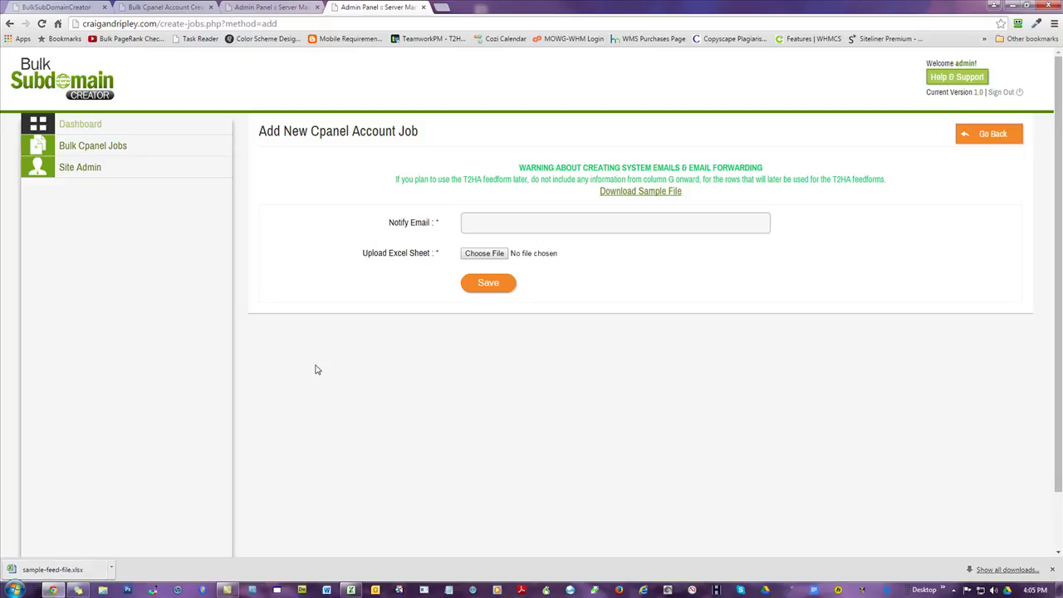
{"action": "left_click", "coordinate": [510, 214]}
{"action": "left_click", "coordinate": [600, 360]}
{"action": "left_click", "coordinate": [69, 573]}
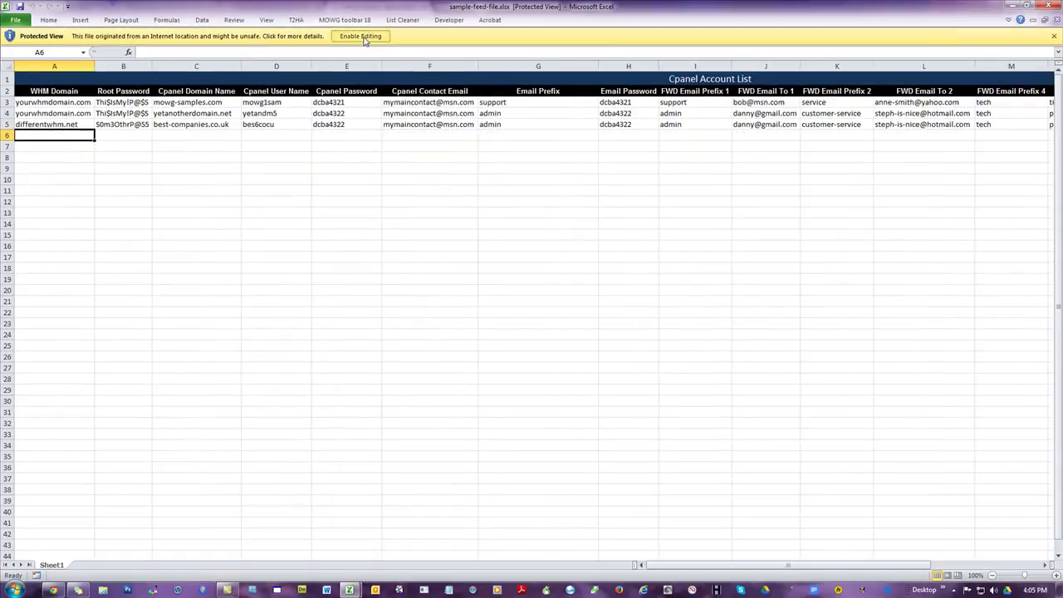
- Enable editing on the sample feed and inspect the WHM Domain entries in A3:A5
{"action": "left_click", "coordinate": [363, 39]}
{"action": "left_click", "coordinate": [290, 320]}
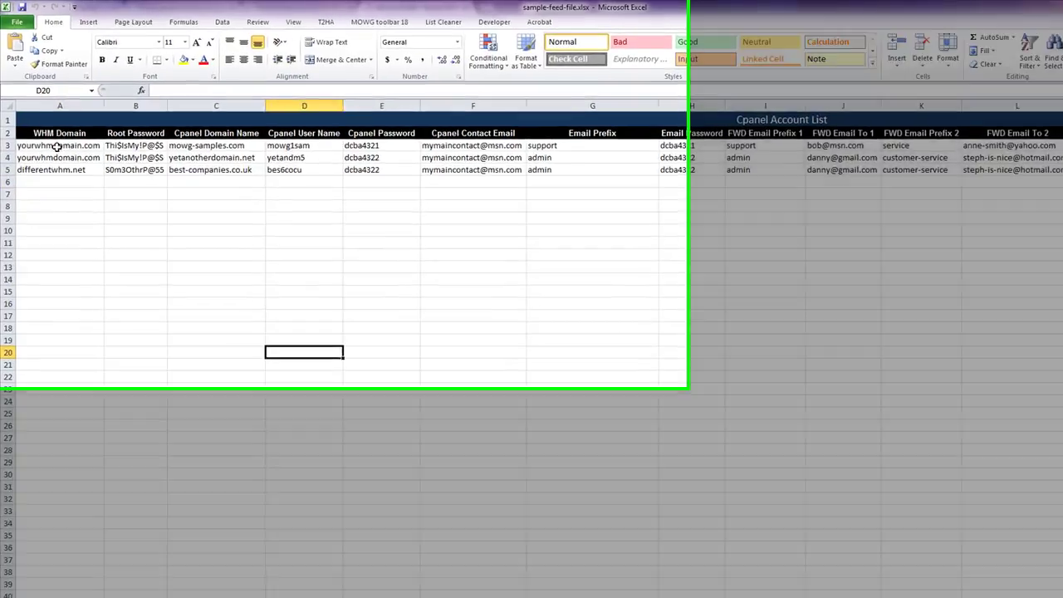
{"action": "left_click_drag", "start_coordinate": [58, 132], "coordinate": [57, 154]}
{"action": "left_click_drag", "start_coordinate": [97, 263], "coordinate": [96, 263]}
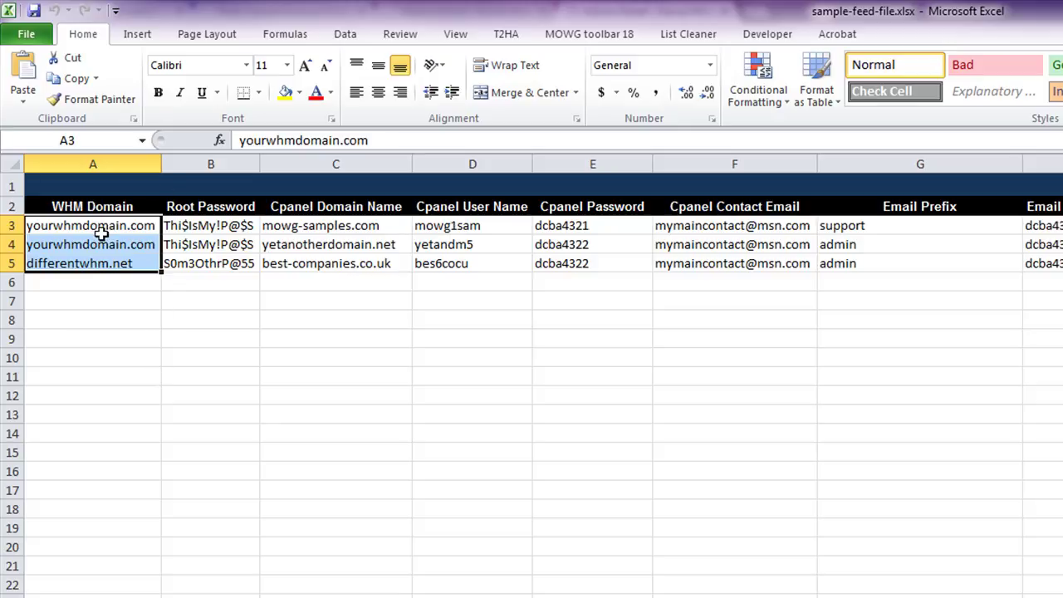
{"action": "left_click", "coordinate": [165, 378]}
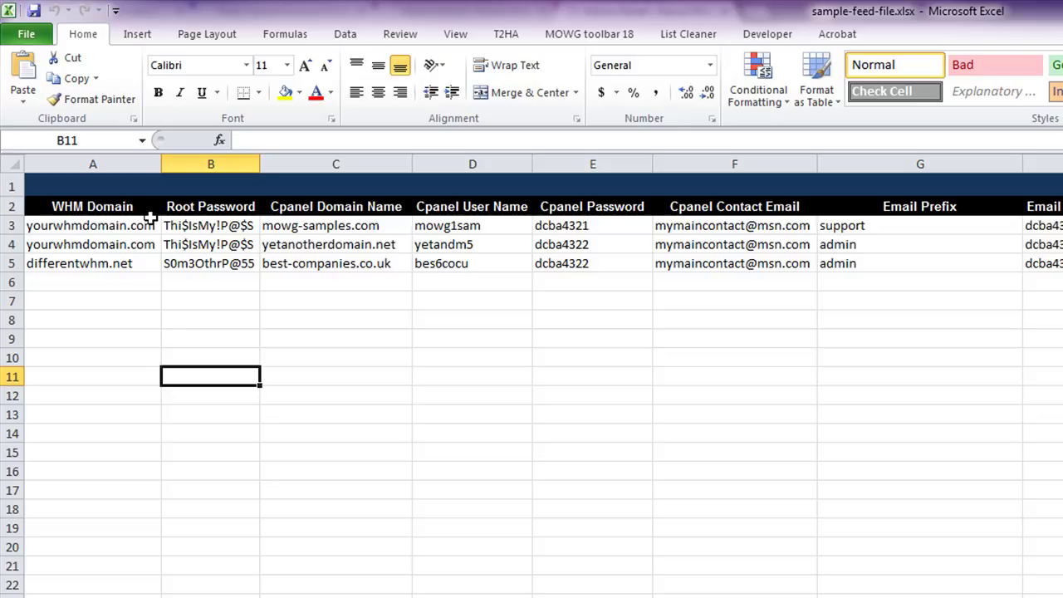
{"action": "left_click_drag", "start_coordinate": [88, 225], "coordinate": [88, 263]}
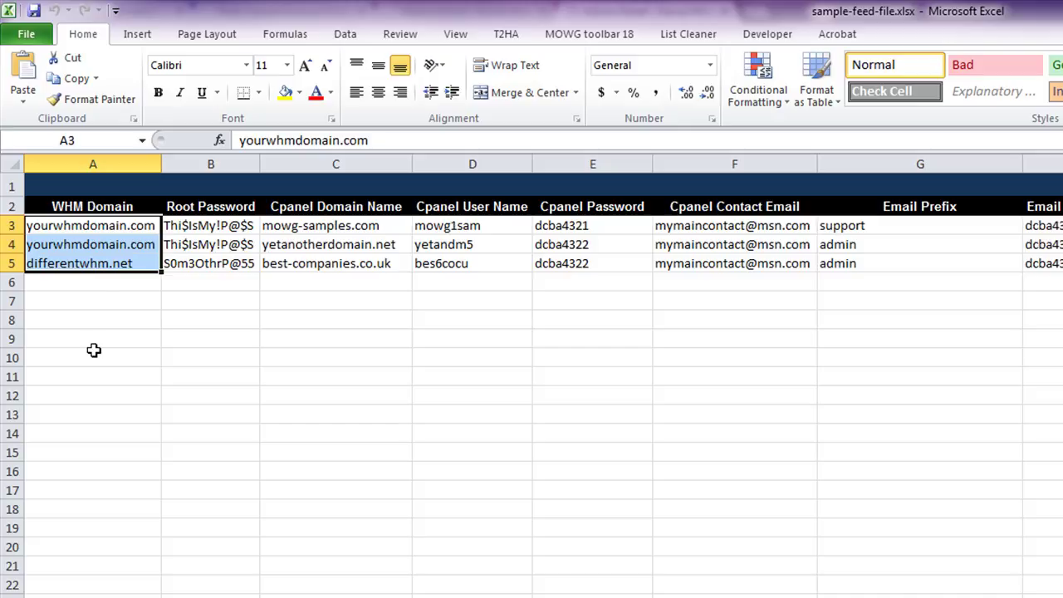
{"action": "left_click", "coordinate": [93, 349]}
{"action": "left_click_drag", "start_coordinate": [79, 222], "coordinate": [86, 261]}
{"action": "left_click", "coordinate": [136, 392]}
{"action": "left_click", "coordinate": [93, 164]}
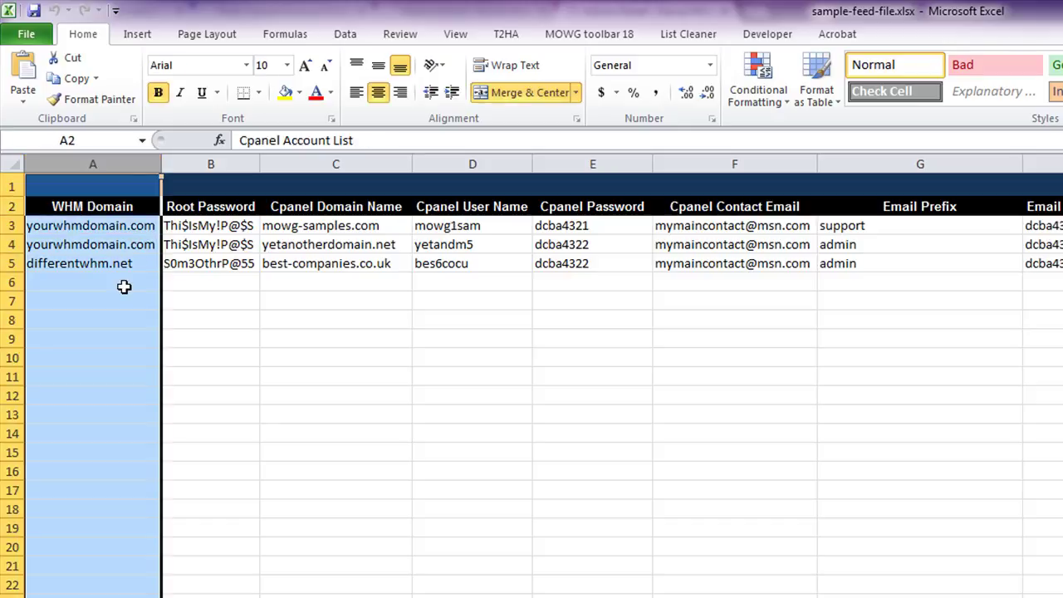
{"action": "left_click", "coordinate": [589, 380]}
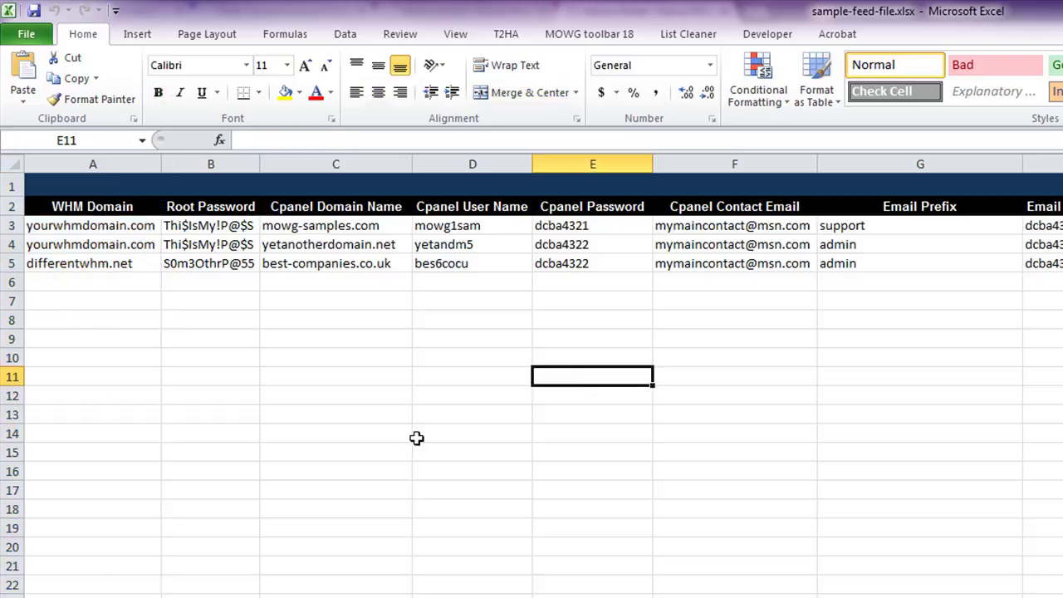
- Inspect the Root Password and Cpanel Domain Name entries in columns B and C
{"action": "left_click_drag", "start_coordinate": [218, 224], "coordinate": [216, 264]}
{"action": "left_click", "coordinate": [103, 225]}
{"action": "left_click_drag", "start_coordinate": [103, 225], "coordinate": [195, 222]}
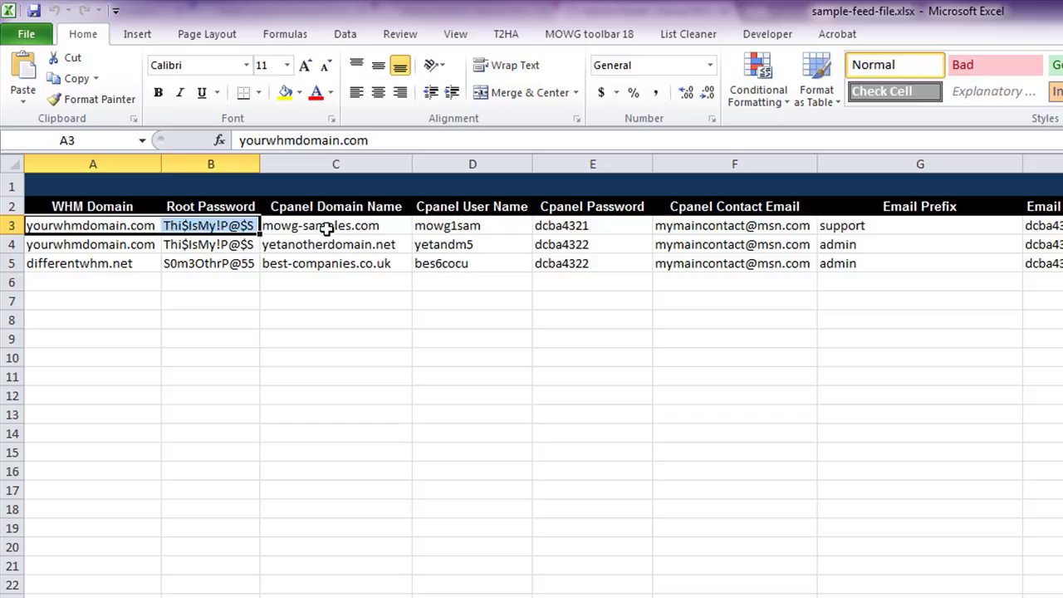
{"action": "left_click_drag", "start_coordinate": [327, 230], "coordinate": [334, 263]}
{"action": "left_click", "coordinate": [344, 396]}
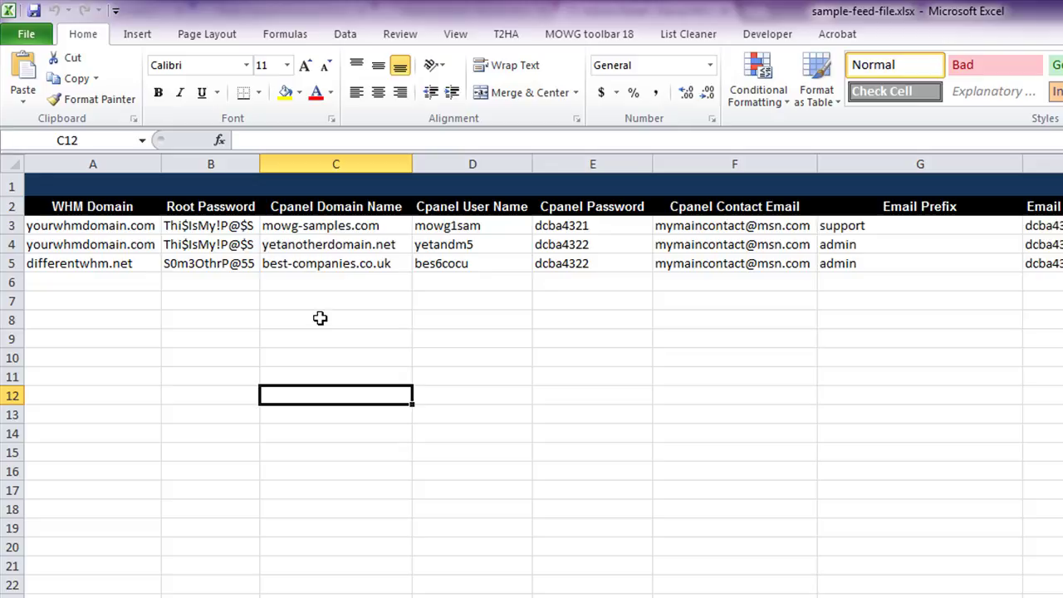
{"action": "left_click_drag", "start_coordinate": [327, 229], "coordinate": [332, 531]}
{"action": "left_click", "coordinate": [152, 358]}
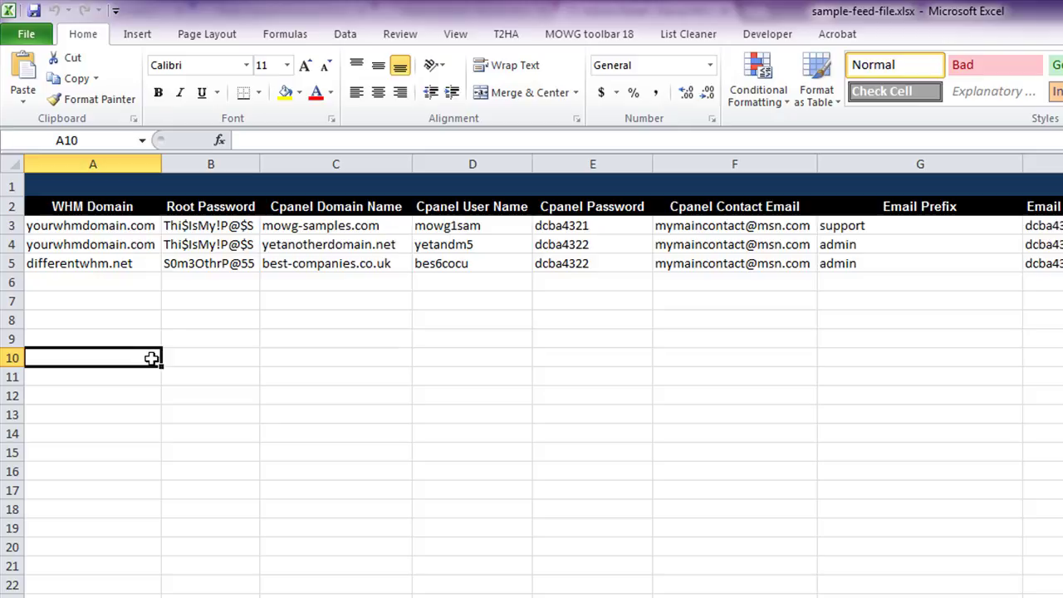
- Copy yourwhmdomain.com from A3 down column A through row 13
{"action": "left_click", "coordinate": [91, 228]}
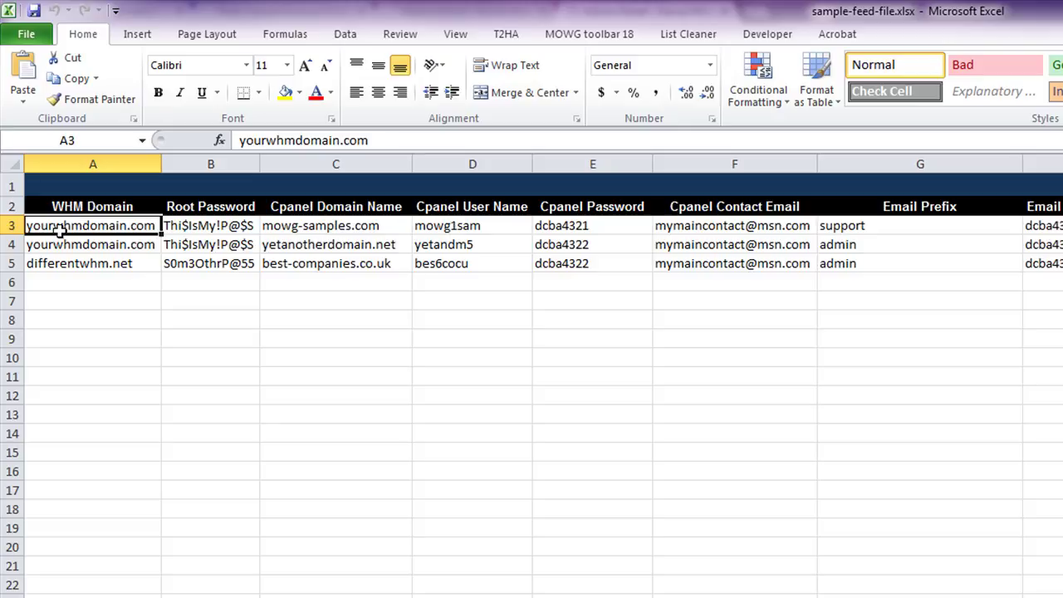
{"action": "left_click", "coordinate": [83, 261]}
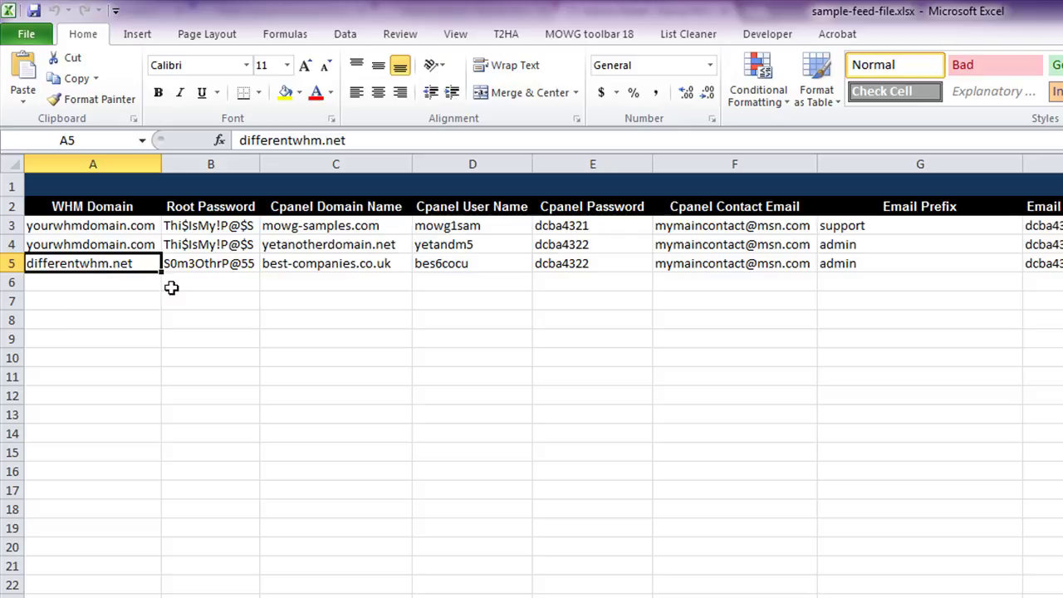
{"action": "left_click", "coordinate": [372, 295]}
{"action": "left_click", "coordinate": [311, 226]}
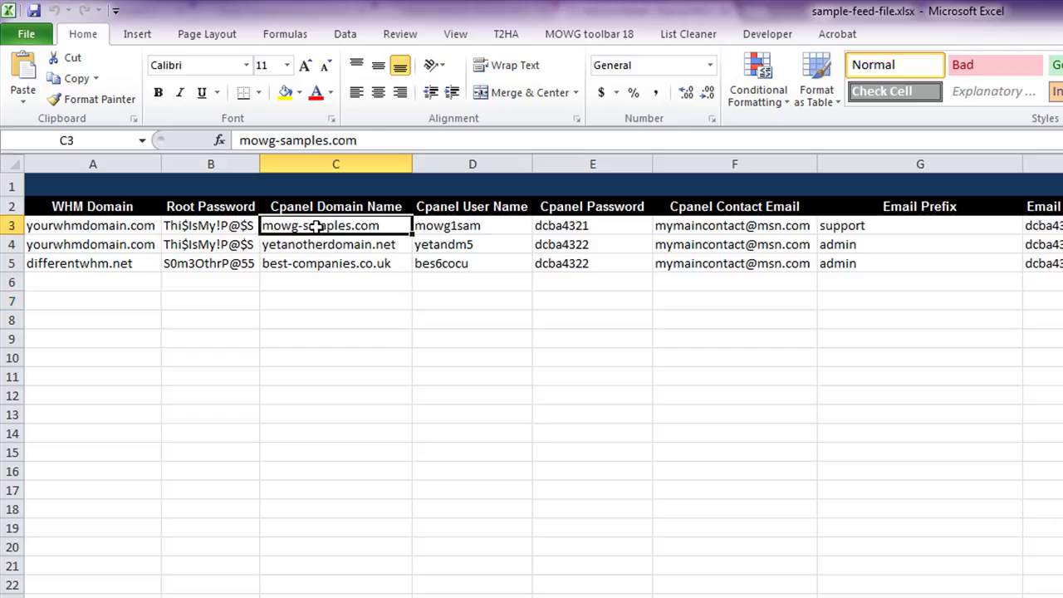
{"action": "left_click", "coordinate": [125, 229]}
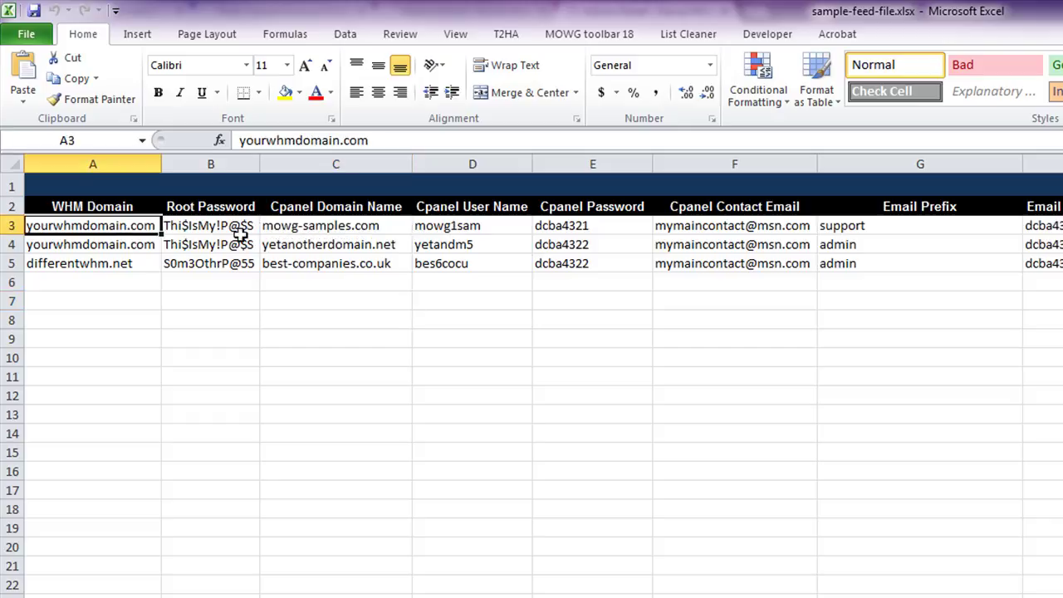
{"action": "left_click_drag", "start_coordinate": [319, 223], "coordinate": [303, 404]}
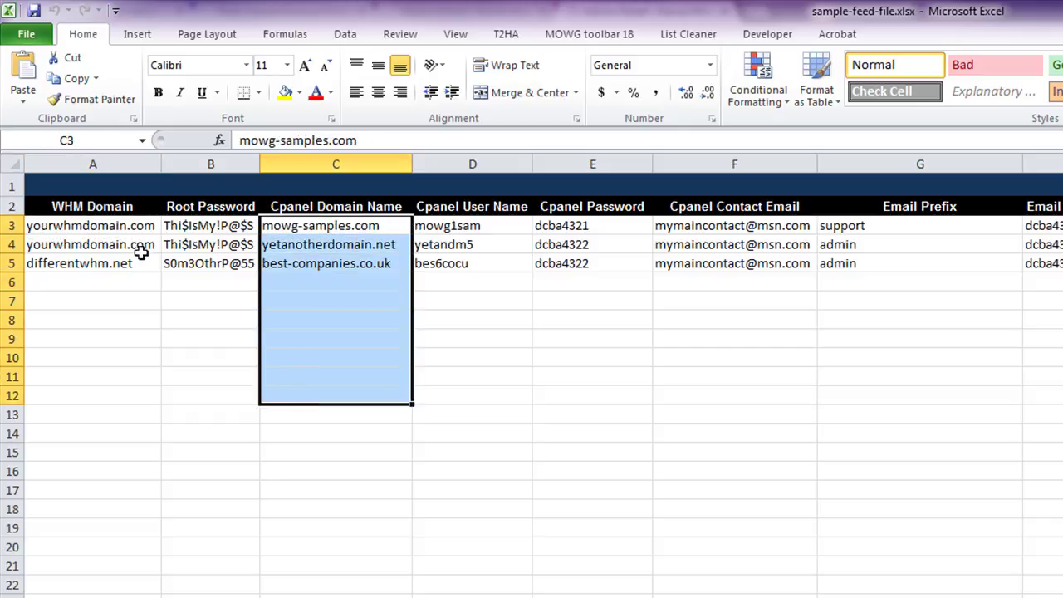
{"action": "left_click", "coordinate": [131, 225]}
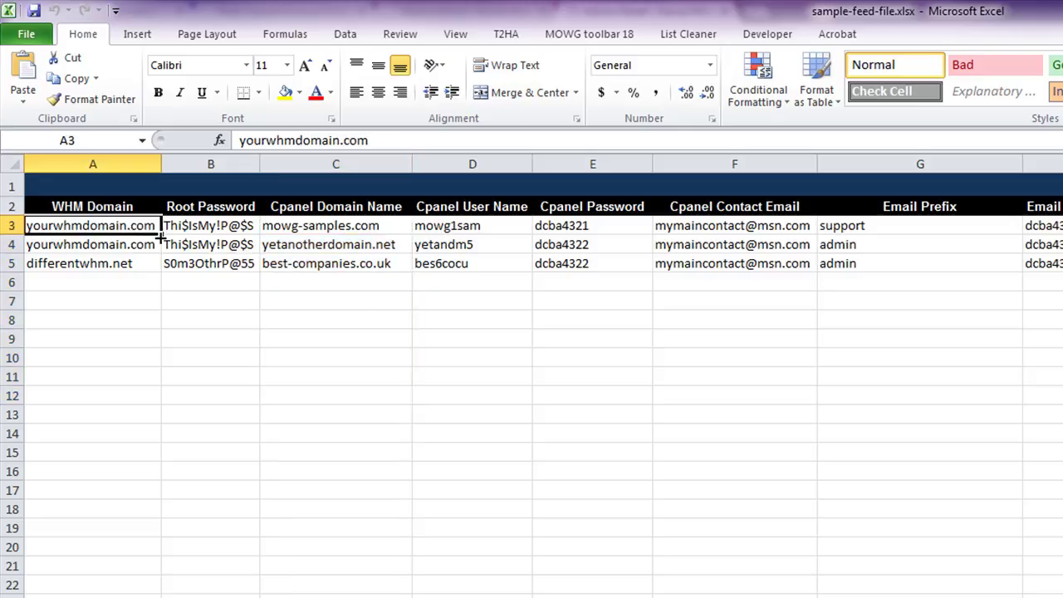
{"action": "left_click_drag", "start_coordinate": [161, 235], "coordinate": [161, 414]}
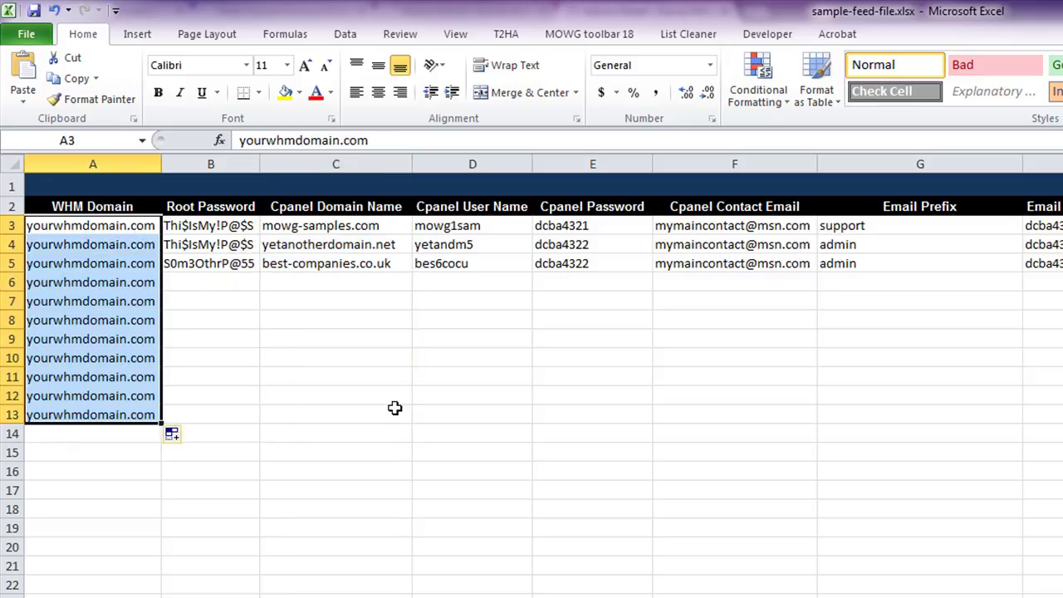
{"action": "left_click", "coordinate": [395, 409]}
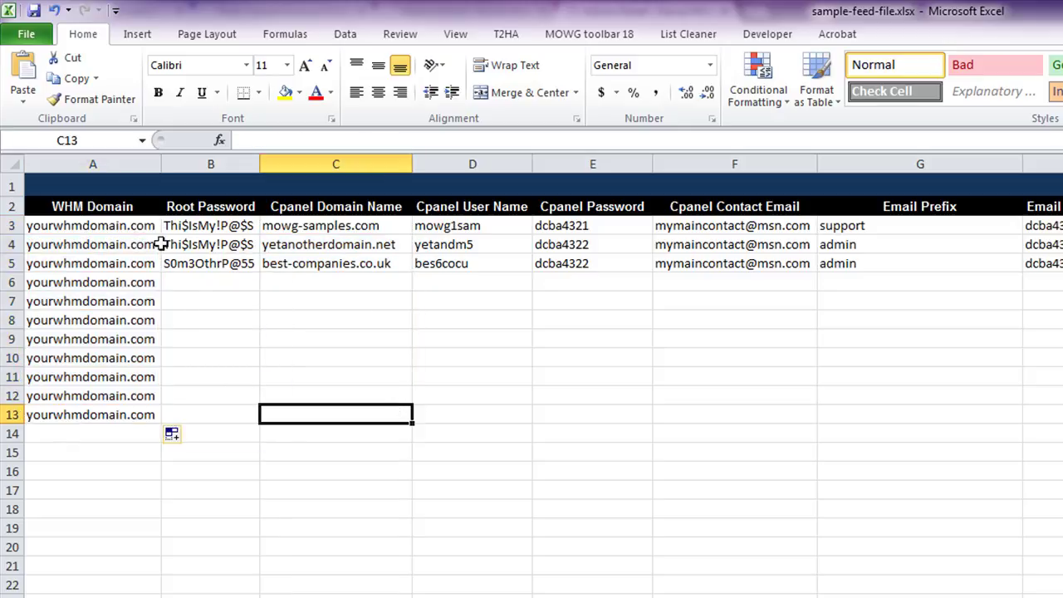
{"action": "left_click", "coordinate": [224, 230]}
{"action": "left_click_drag", "start_coordinate": [259, 236], "coordinate": [241, 419]}
{"action": "left_click", "coordinate": [332, 226]}
{"action": "left_click_drag", "start_coordinate": [343, 228], "coordinate": [322, 413]}
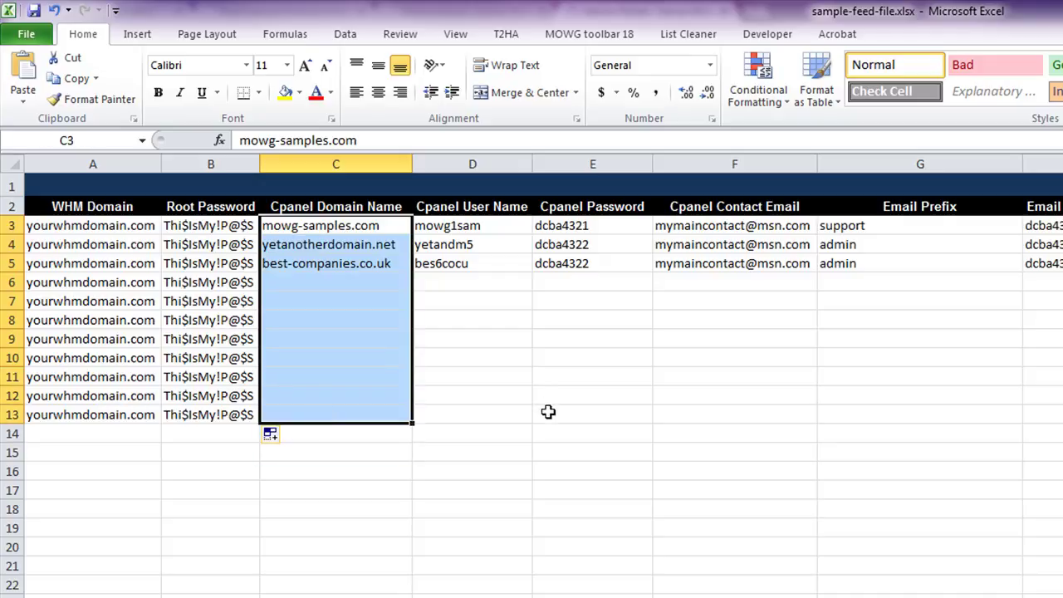
{"action": "left_click", "coordinate": [548, 412]}
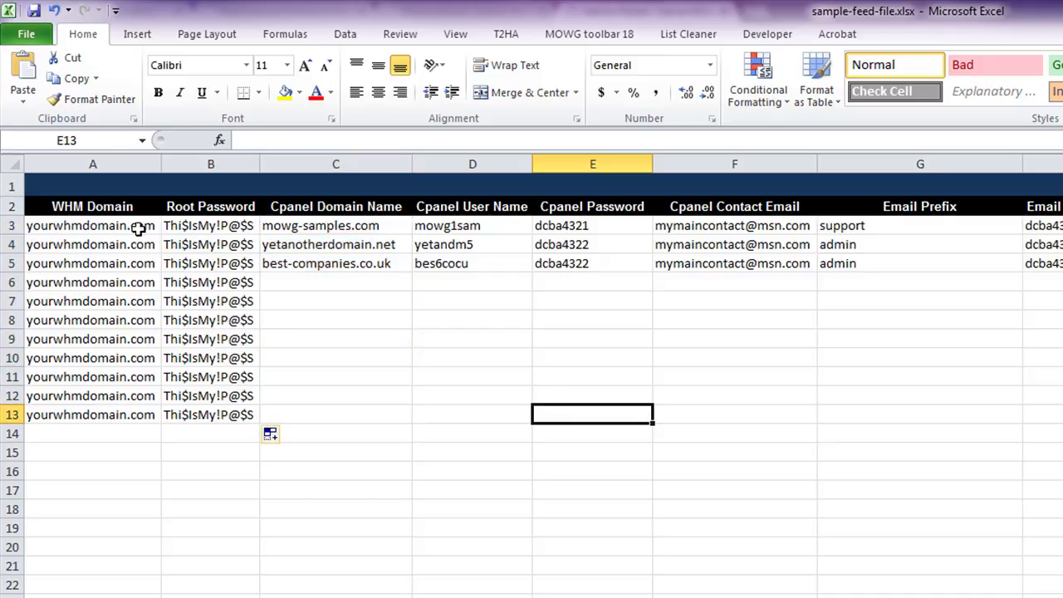
{"action": "left_click", "coordinate": [10, 226]}
{"action": "left_click", "coordinate": [12, 243]}
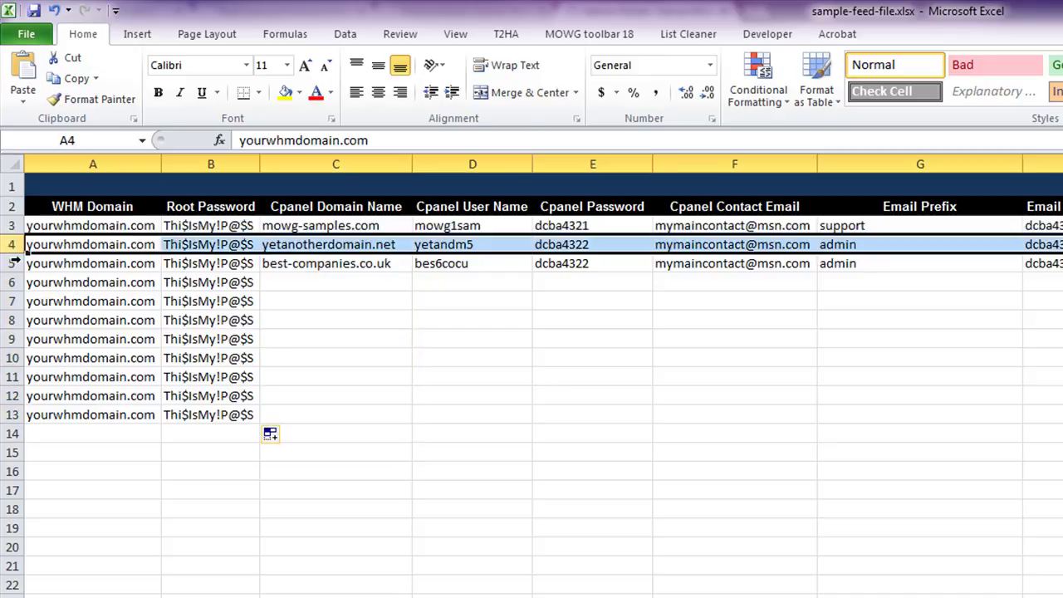
{"action": "left_click", "coordinate": [13, 264]}
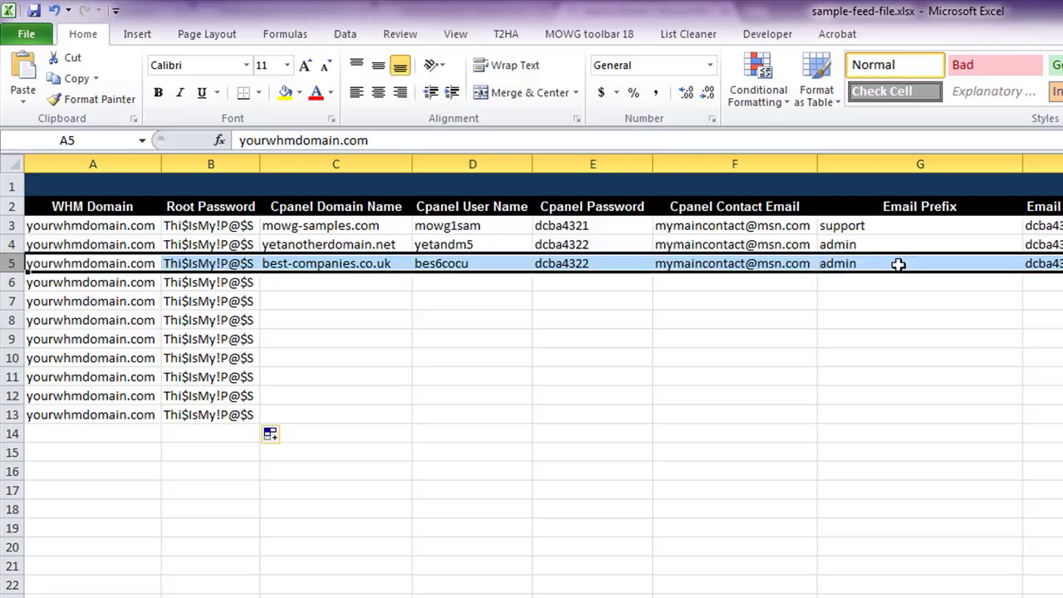
{"action": "left_click", "coordinate": [771, 416]}
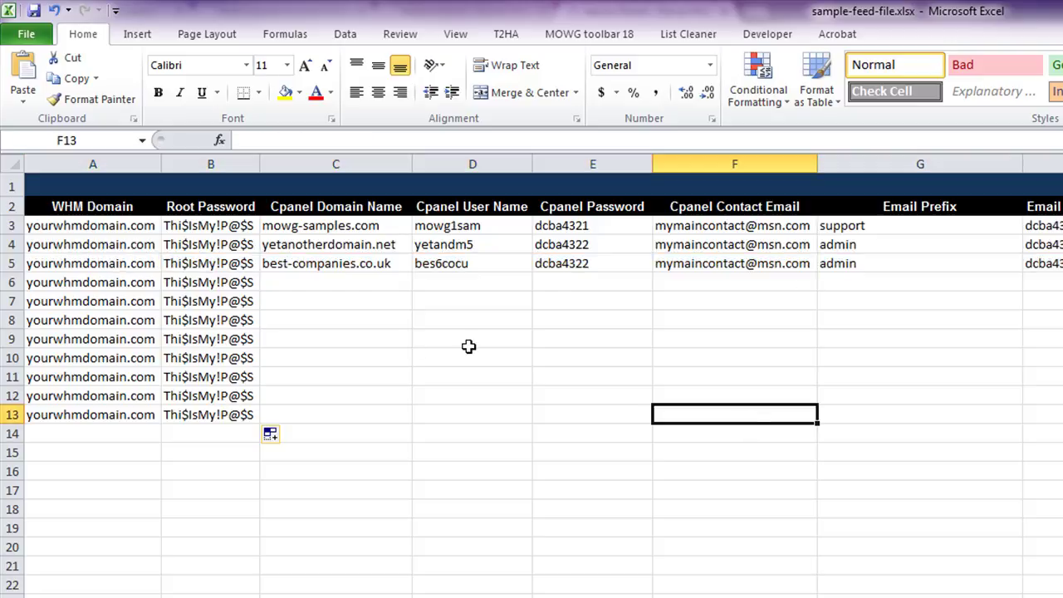
{"action": "left_click_drag", "start_coordinate": [369, 225], "coordinate": [387, 379]}
{"action": "left_click_drag", "start_coordinate": [476, 227], "coordinate": [502, 357]}
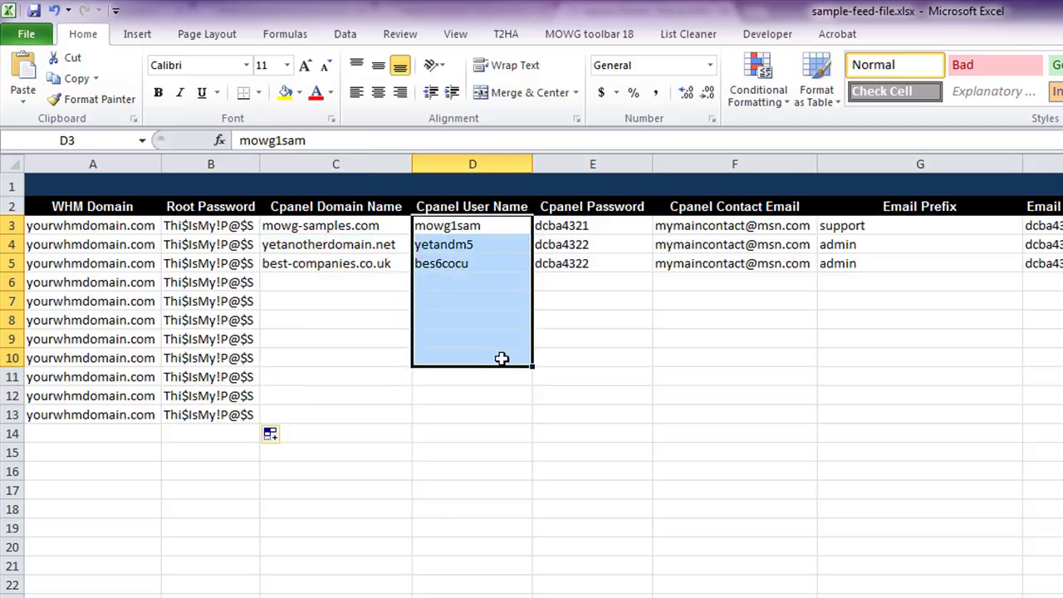
{"action": "left_click_drag", "start_coordinate": [571, 226], "coordinate": [583, 391]}
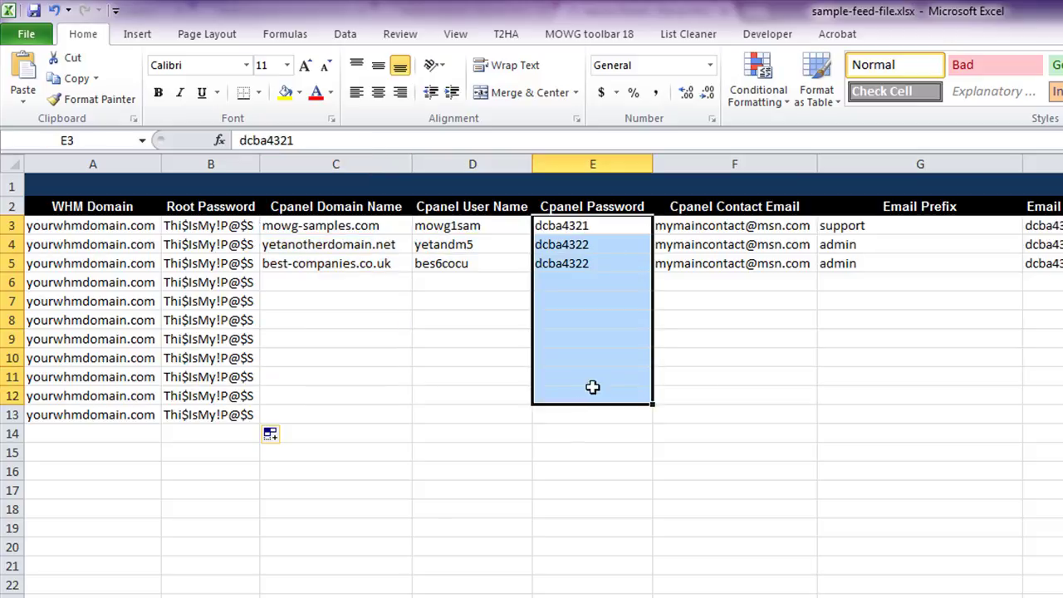
{"action": "left_click", "coordinate": [491, 229]}
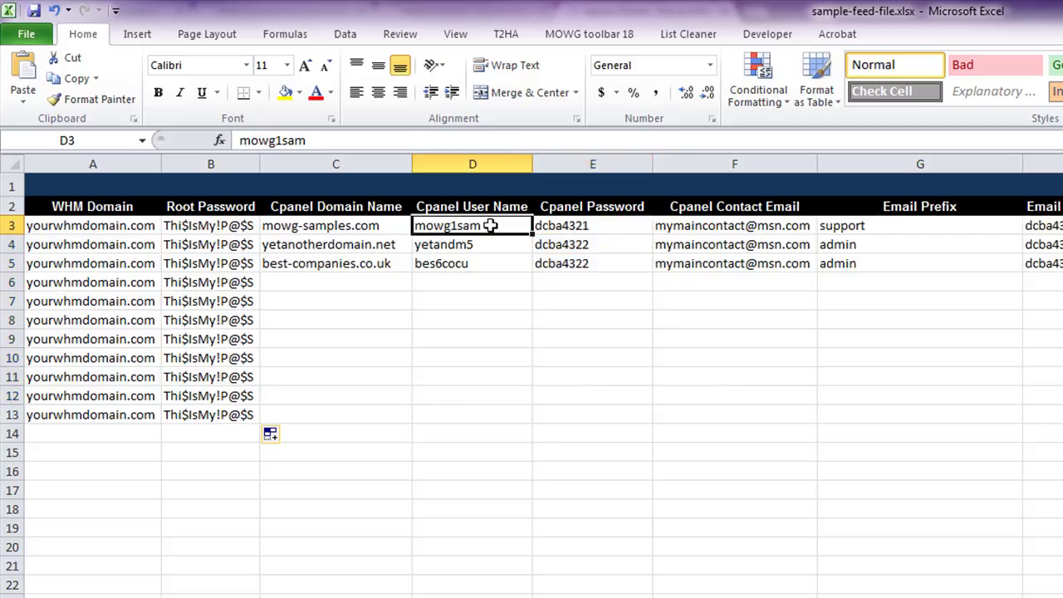
- Append 1 to the D3 user name and fill mowg1sam1 to mowg1sam11 down to D13
{"action": "double_click", "coordinate": [491, 226]}
{"action": "type", "text": "1"}
{"action": "left_click", "coordinate": [526, 373]}
{"action": "left_click", "coordinate": [503, 228]}
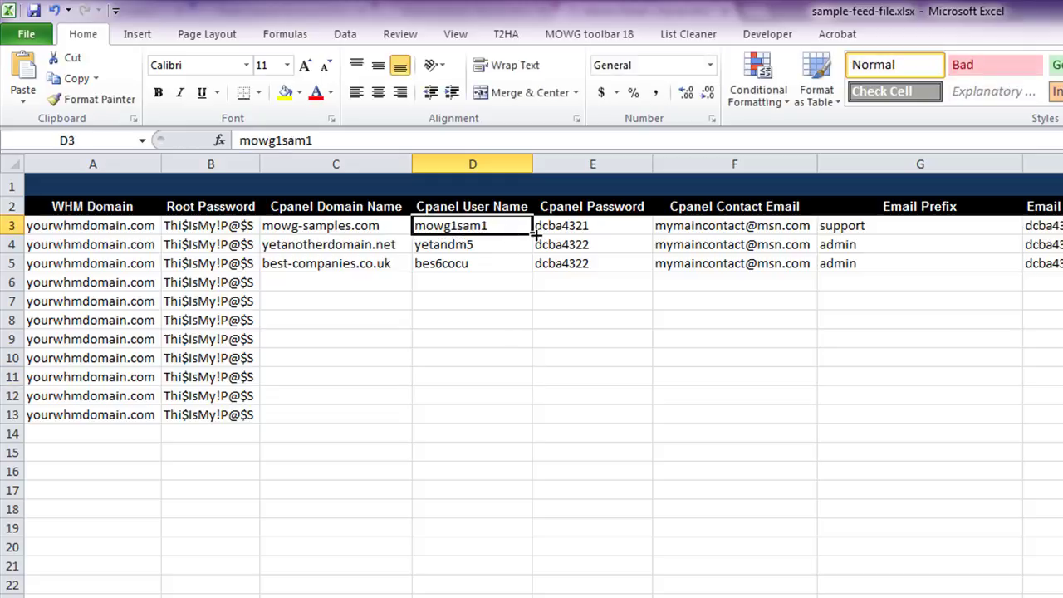
{"action": "left_click_drag", "start_coordinate": [532, 235], "coordinate": [548, 425]}
{"action": "left_click", "coordinate": [834, 417]}
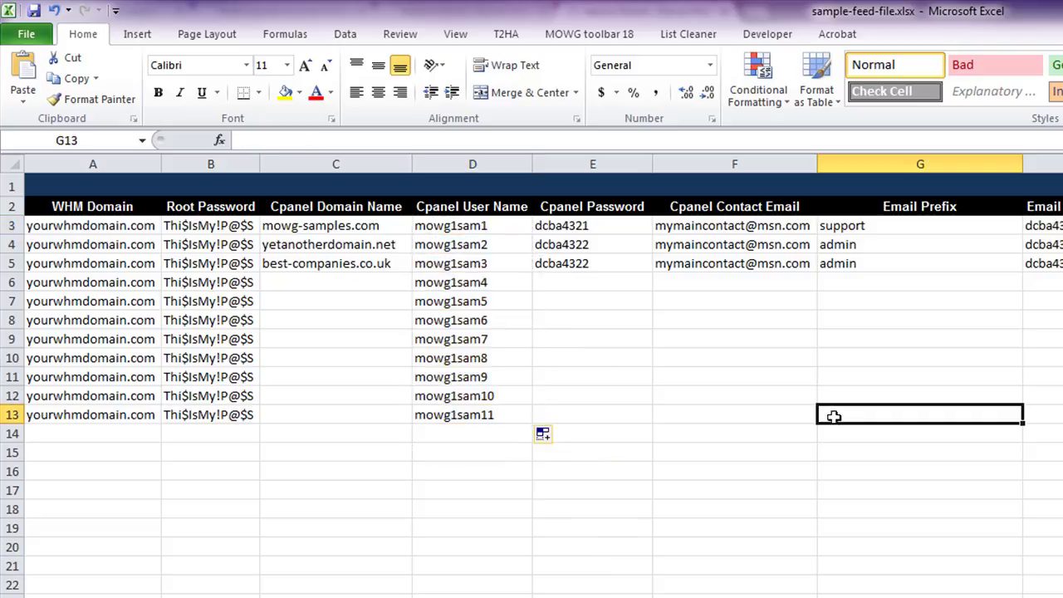
{"action": "left_click_drag", "start_coordinate": [504, 230], "coordinate": [513, 413]}
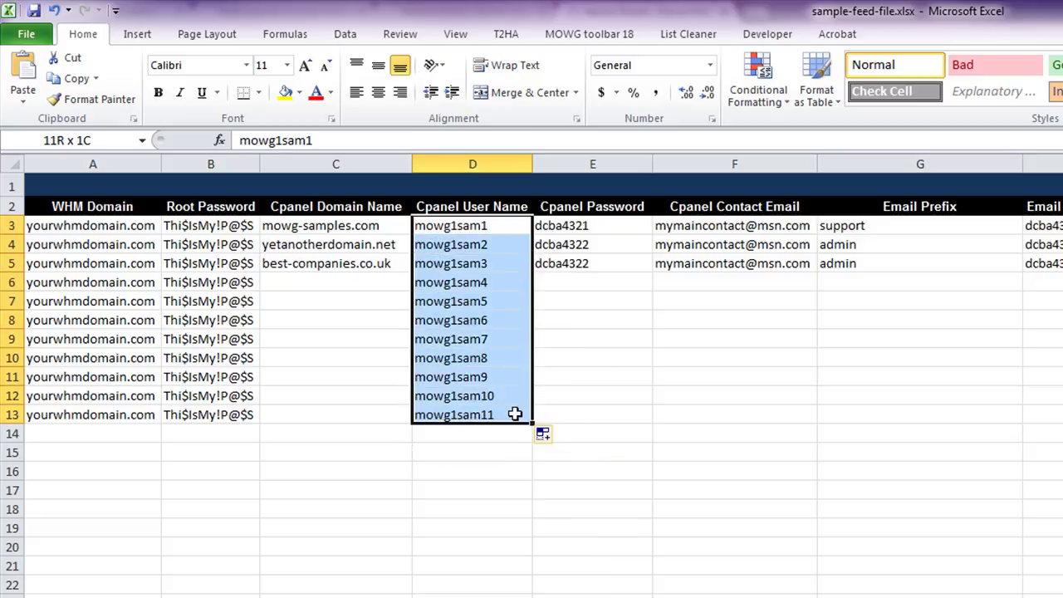
{"action": "left_click", "coordinate": [486, 206]}
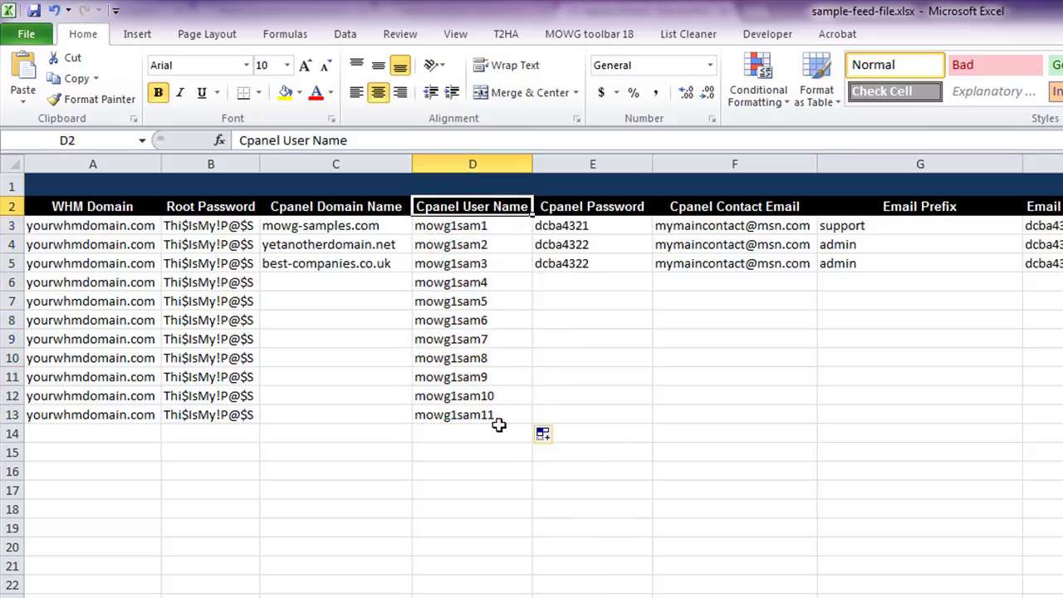
{"action": "left_click", "coordinate": [455, 367]}
{"action": "left_click", "coordinate": [459, 282]}
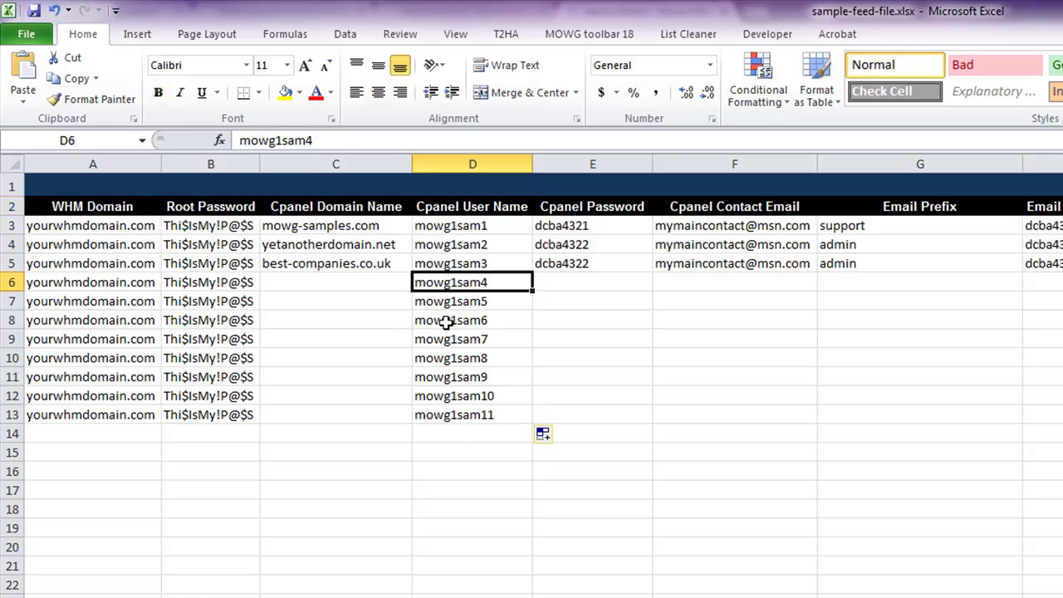
- Fill incrementing sample passwords from E3 down to E13
{"action": "left_click", "coordinate": [606, 229]}
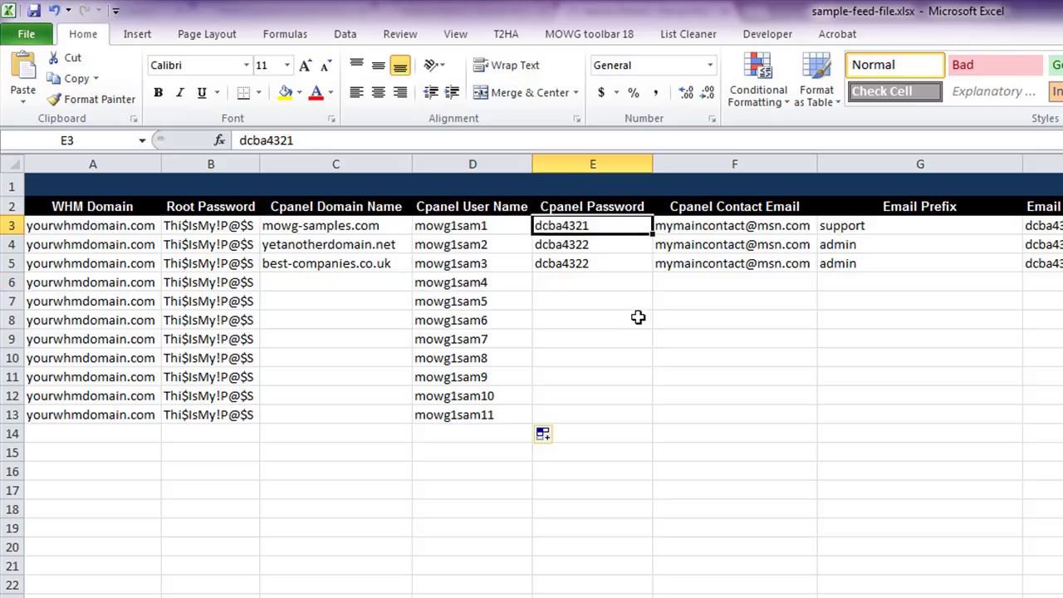
{"action": "left_click_drag", "start_coordinate": [649, 235], "coordinate": [652, 418]}
{"action": "left_click_drag", "start_coordinate": [902, 395], "coordinate": [902, 412]}
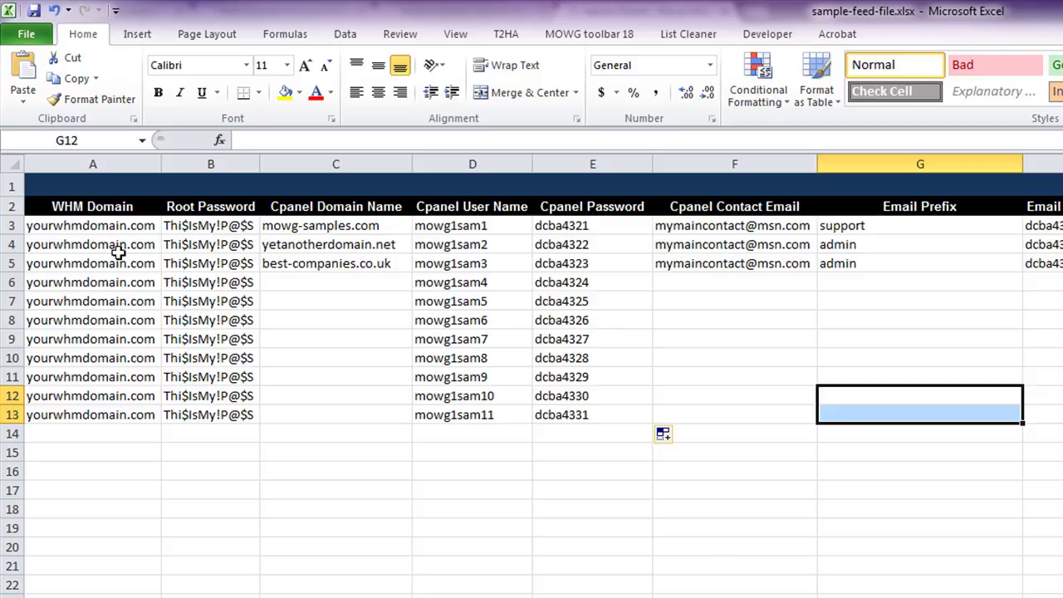
{"action": "left_click_drag", "start_coordinate": [126, 227], "coordinate": [571, 412]}
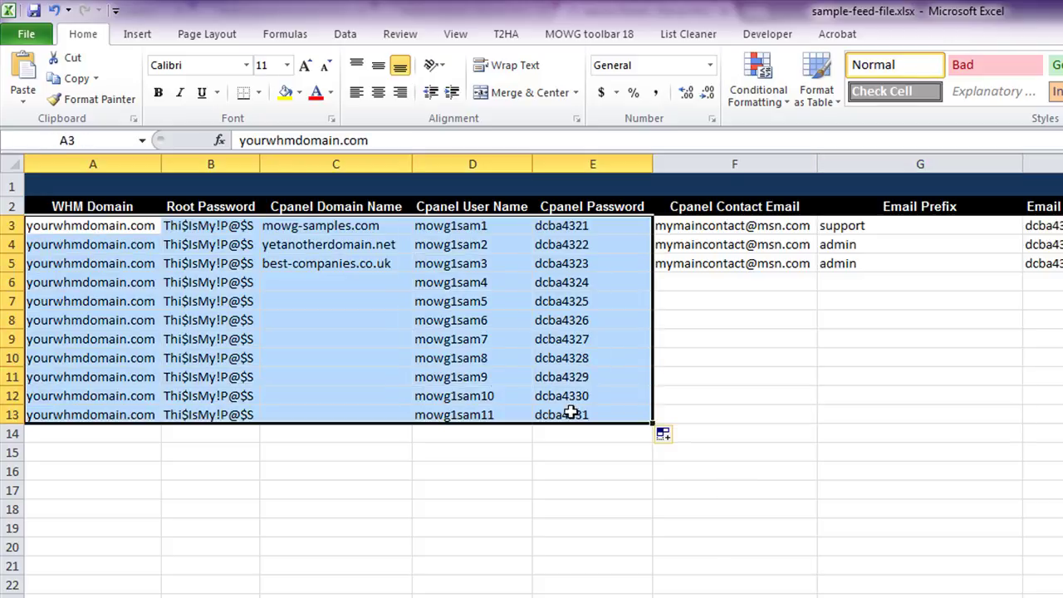
{"action": "left_click", "coordinate": [342, 279]}
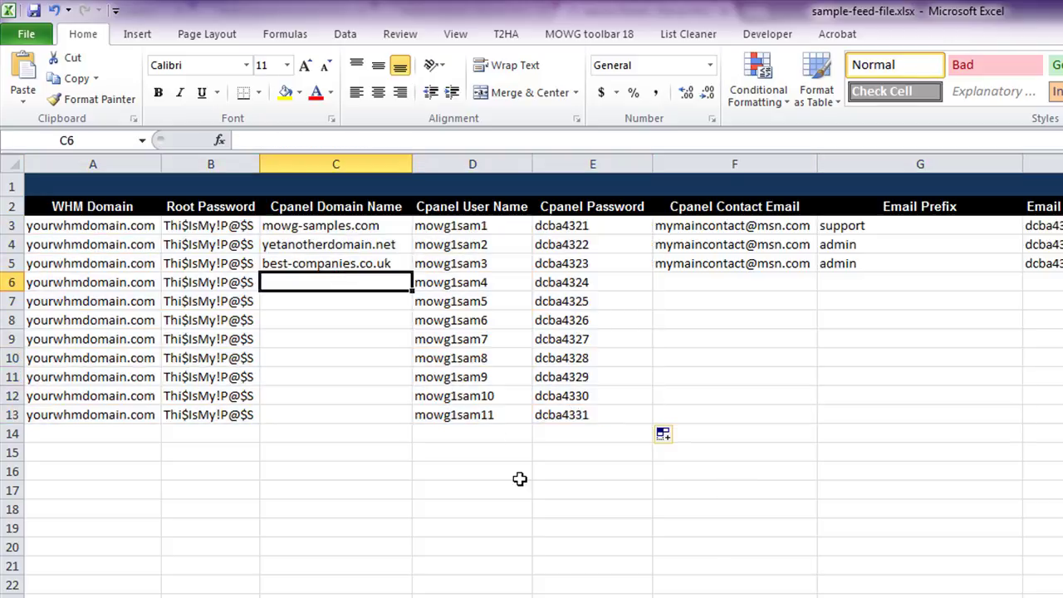
- Enter domain1 in C6 and fill domain1 through domain8 down to C13
{"action": "type", "text": "domain"}
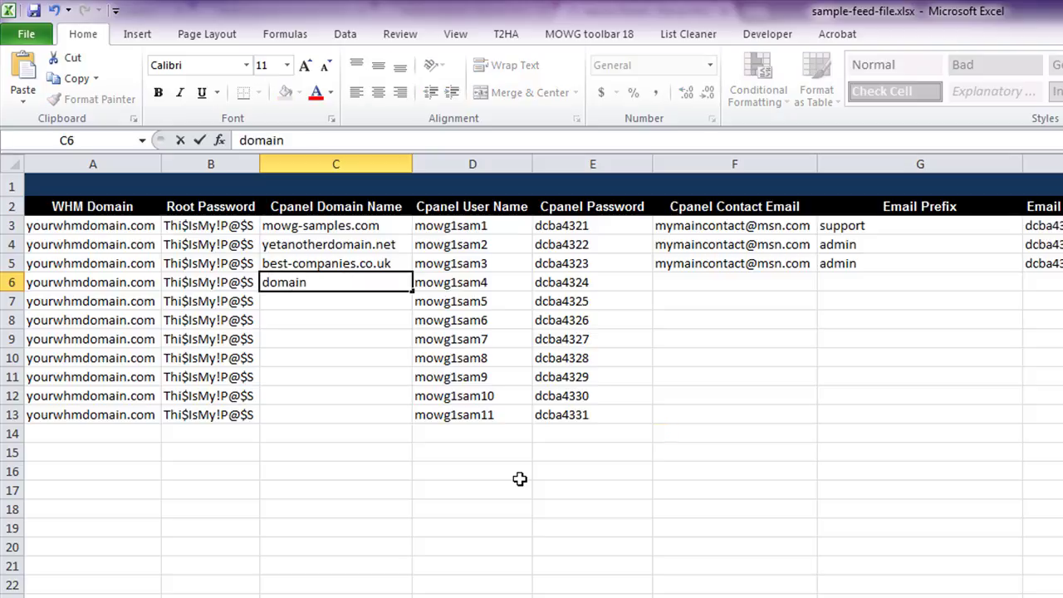
{"action": "type", "text": "1"}
{"action": "left_click", "coordinate": [867, 479]}
{"action": "left_click", "coordinate": [367, 277]}
{"action": "left_click_drag", "start_coordinate": [411, 289], "coordinate": [410, 424]}
{"action": "left_click", "coordinate": [879, 506]}
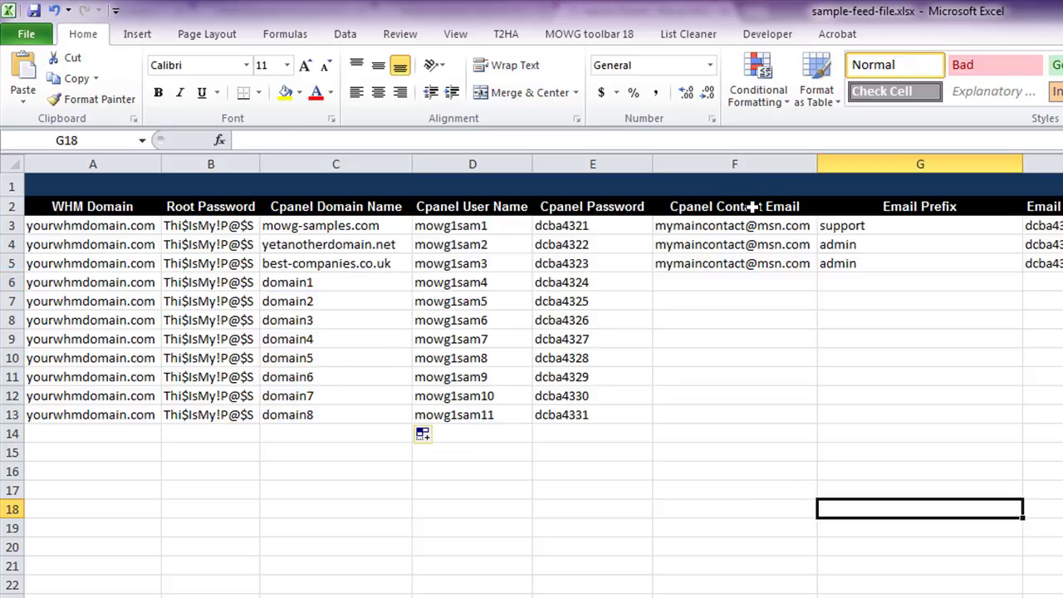
- Repeat the contact e-mail from F5 down column F through row 13
{"action": "left_click", "coordinate": [736, 261]}
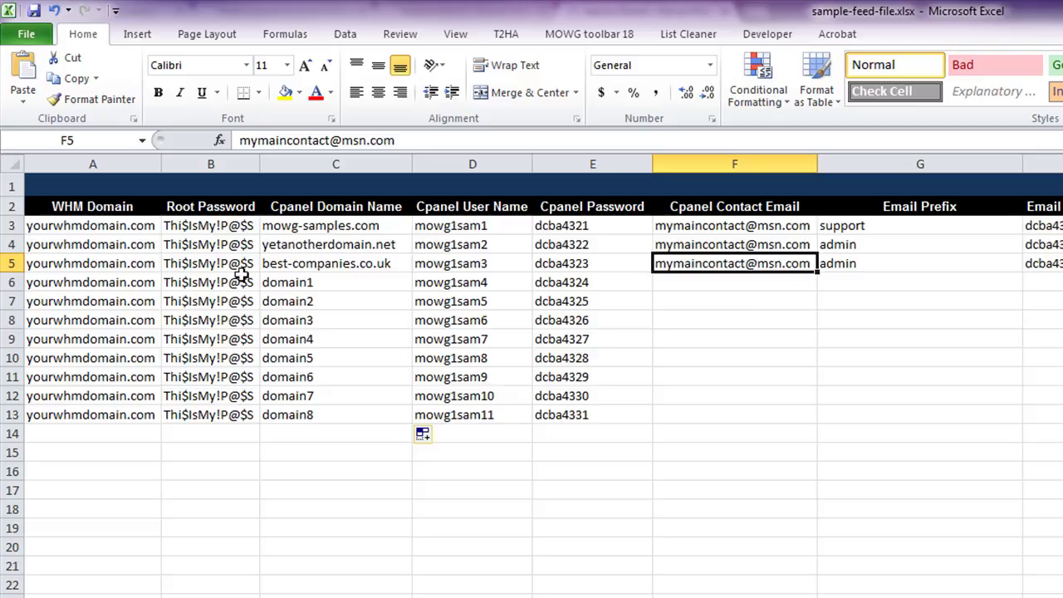
{"action": "left_click", "coordinate": [11, 263]}
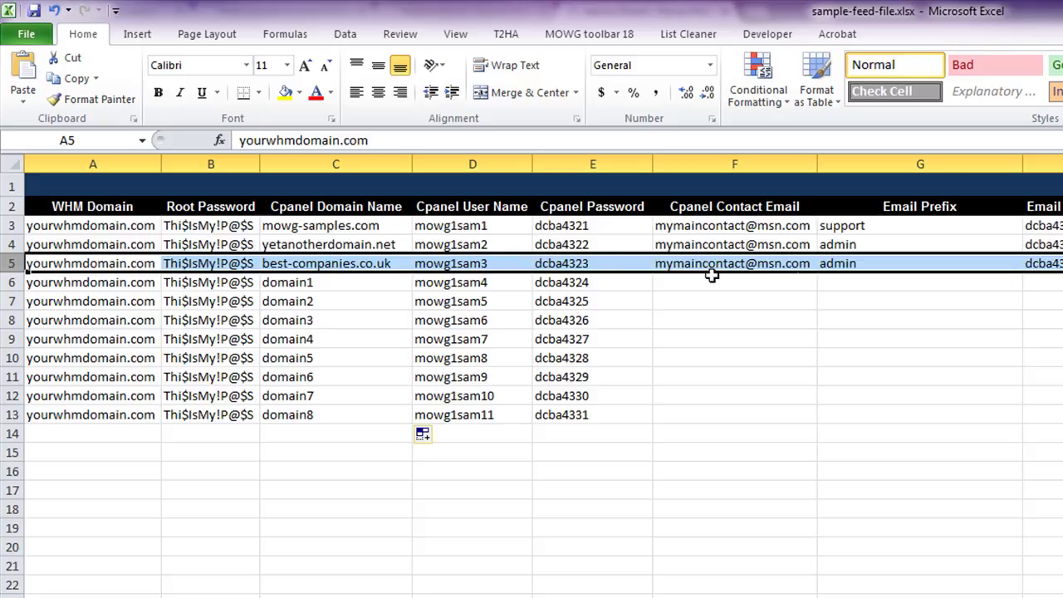
{"action": "left_click", "coordinate": [747, 262]}
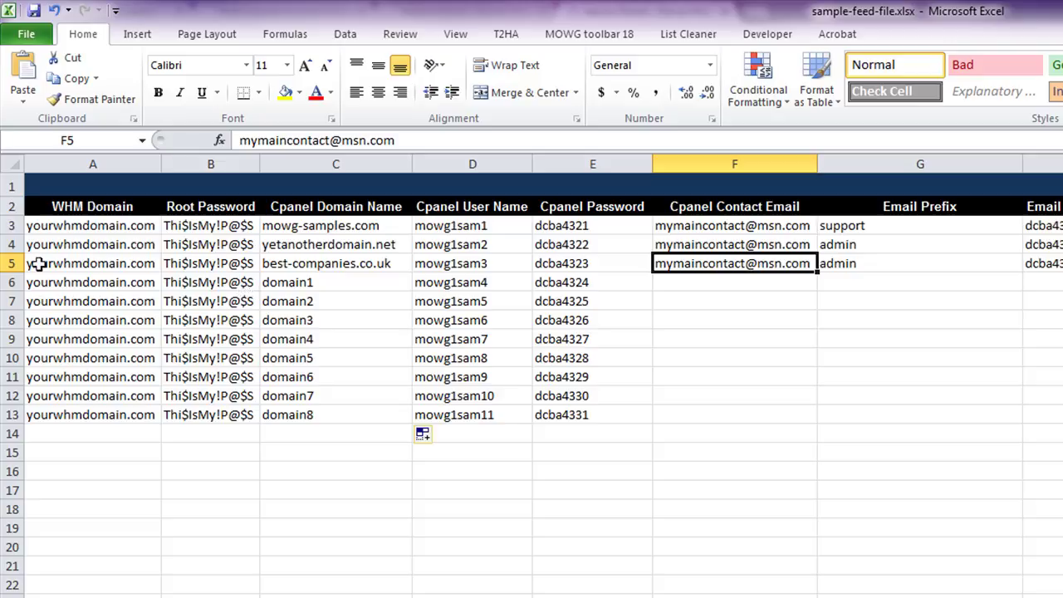
{"action": "left_click", "coordinate": [12, 262]}
{"action": "left_click", "coordinate": [693, 264]}
{"action": "left_click", "coordinate": [784, 209]}
{"action": "left_click", "coordinate": [756, 265]}
{"action": "left_click_drag", "start_coordinate": [817, 272], "coordinate": [813, 422]}
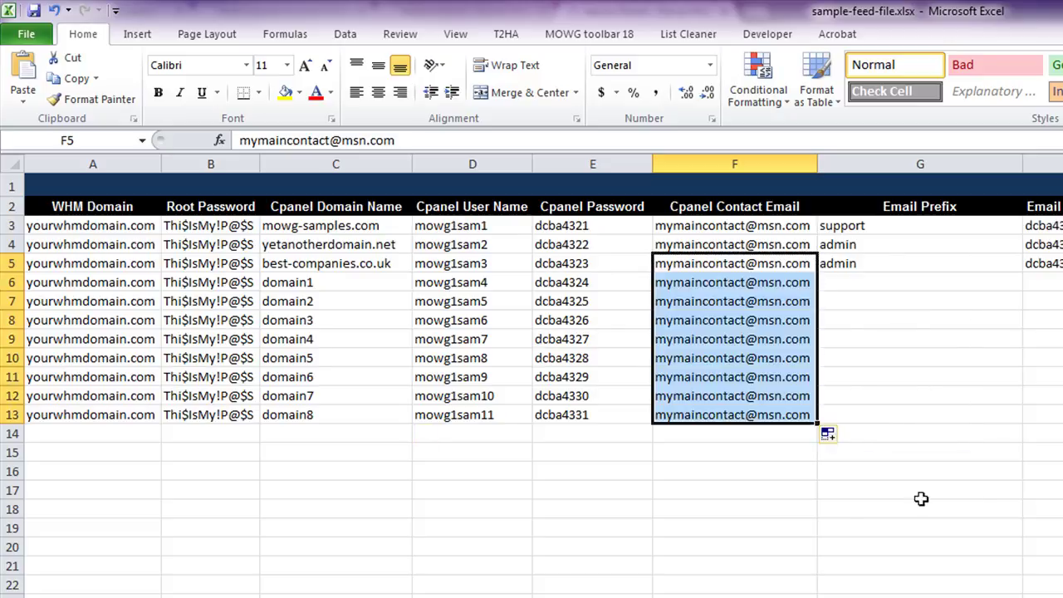
{"action": "left_click", "coordinate": [965, 498]}
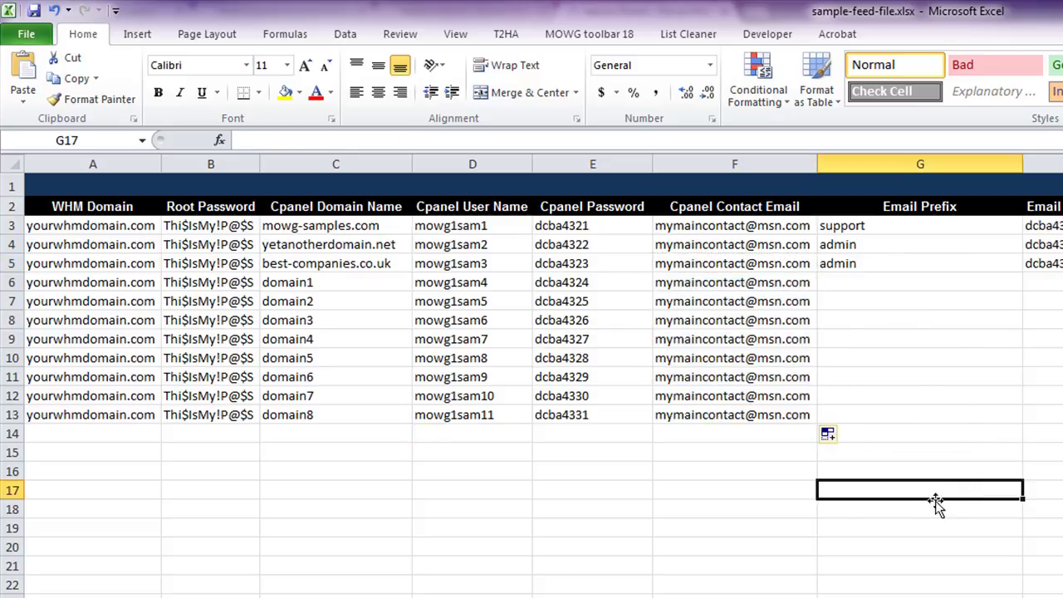
{"action": "left_click_drag", "start_coordinate": [975, 160], "coordinate": [1062, 158]}
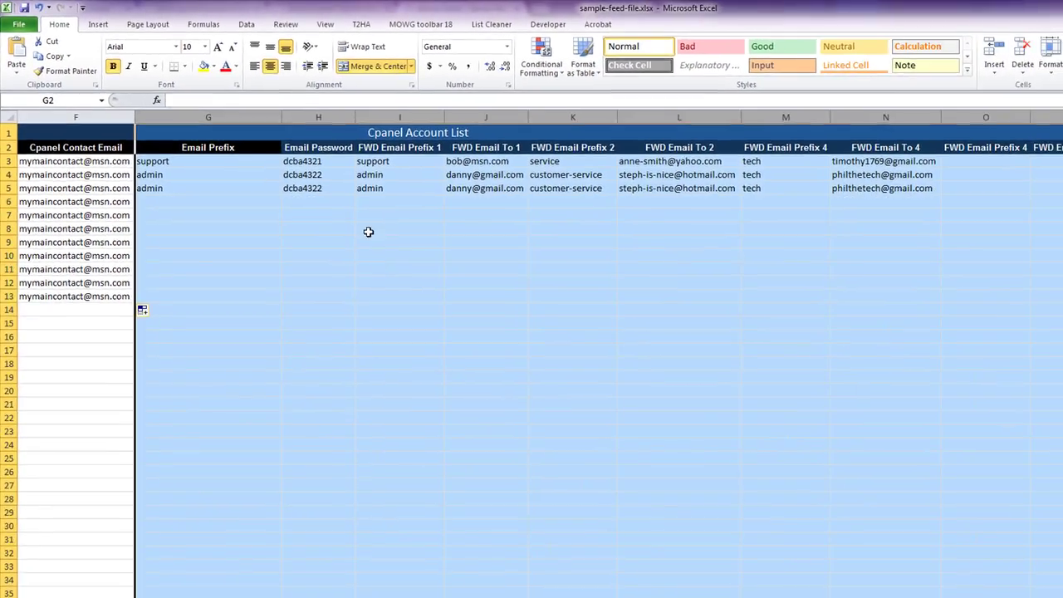
{"action": "left_click", "coordinate": [81, 364]}
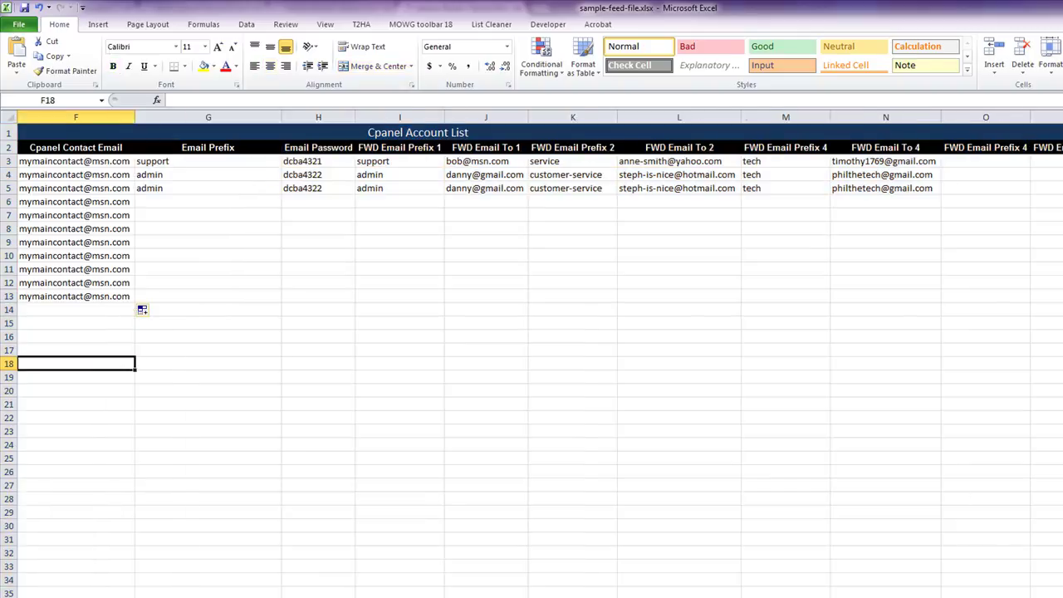
{"action": "scroll", "coordinate": [730, 472], "scroll_direction": "left", "scroll_amount": 3}
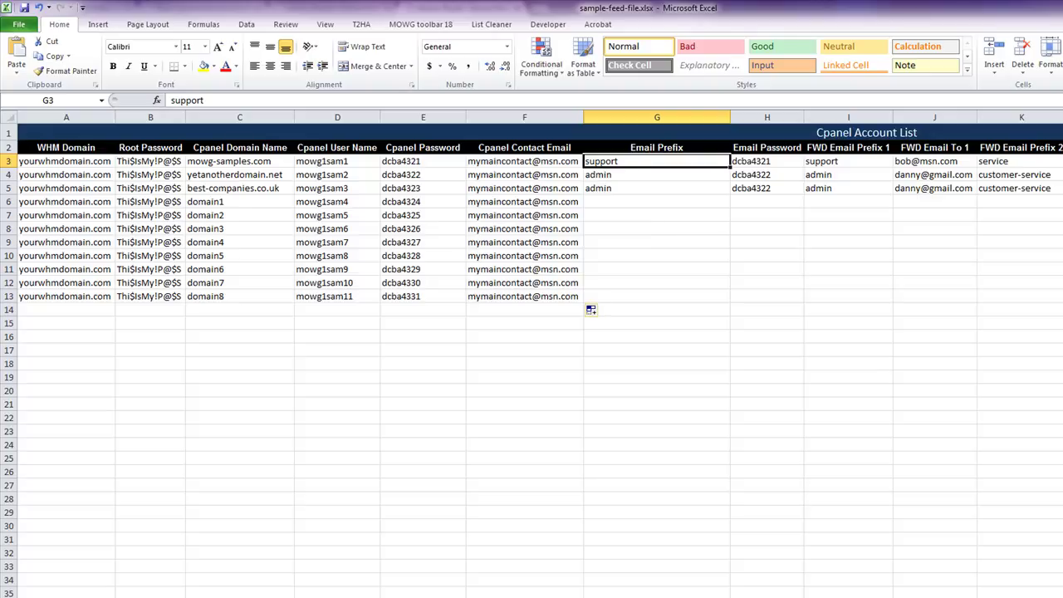
{"action": "left_click", "coordinate": [611, 597]}
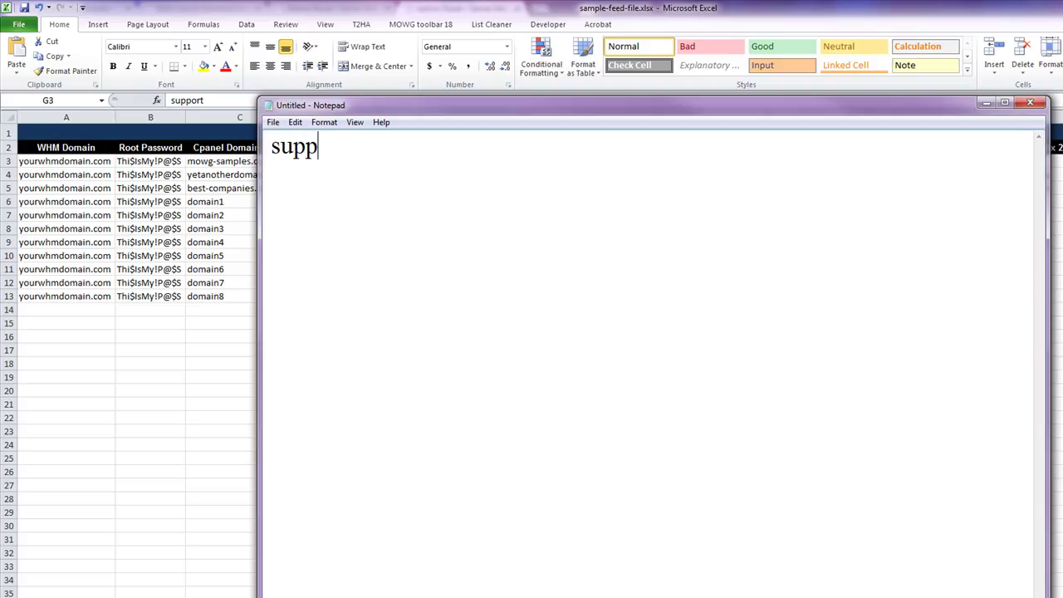
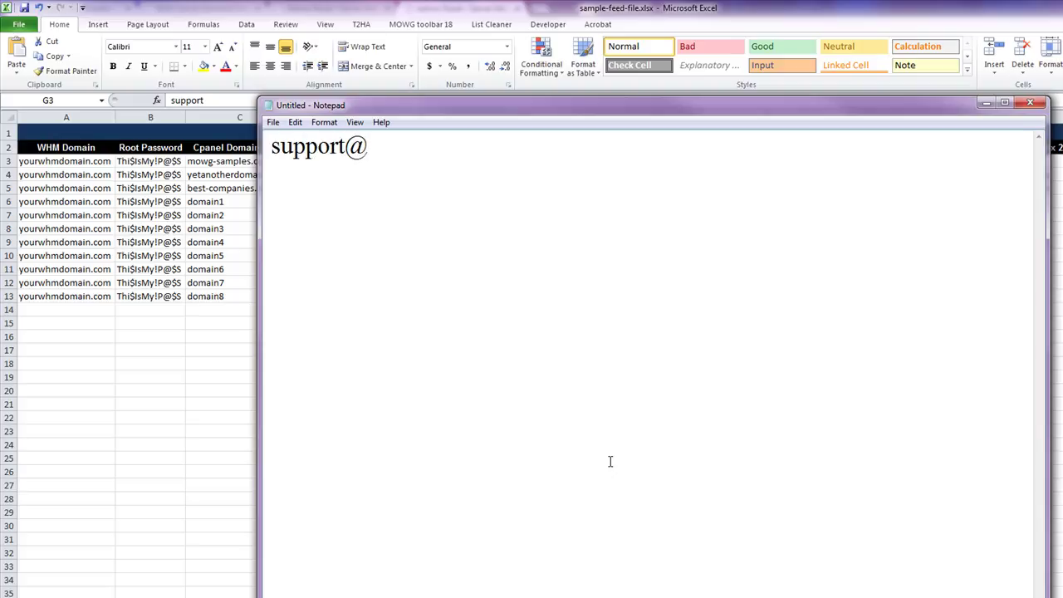
- Type a sample support e-mail address in Notepad and highlight its prefix, @ sign and domain
{"action": "key", "text": "BackSpace"}
{"action": "key", "text": "BackSpace"}
{"action": "key", "text": "BackSpace"}
{"action": "key", "text": "BackSpace"}
{"action": "key", "text": "BackSpace"}
{"action": "key", "text": "BackSpace"}
{"action": "key", "text": "BackSpace"}
{"action": "key", "text": "BackSpace"}
{"action": "key", "text": "BackSpace"}
{"action": "key", "text": "BackSpace"}
{"action": "key", "text": "BackSpace"}
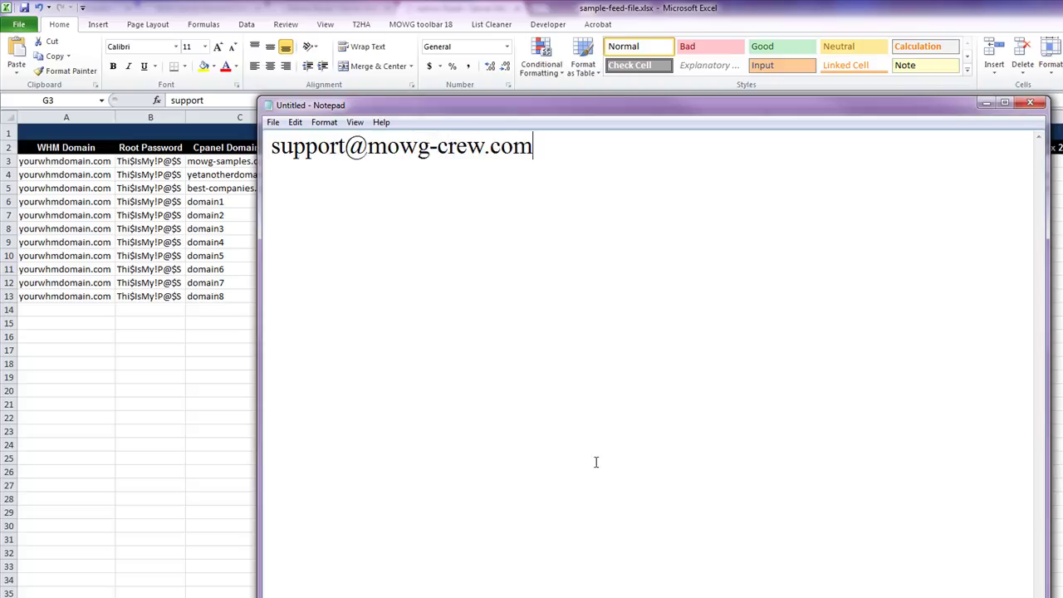
{"action": "left_click", "coordinate": [339, 146]}
{"action": "left_click_drag", "start_coordinate": [343, 147], "coordinate": [282, 155]}
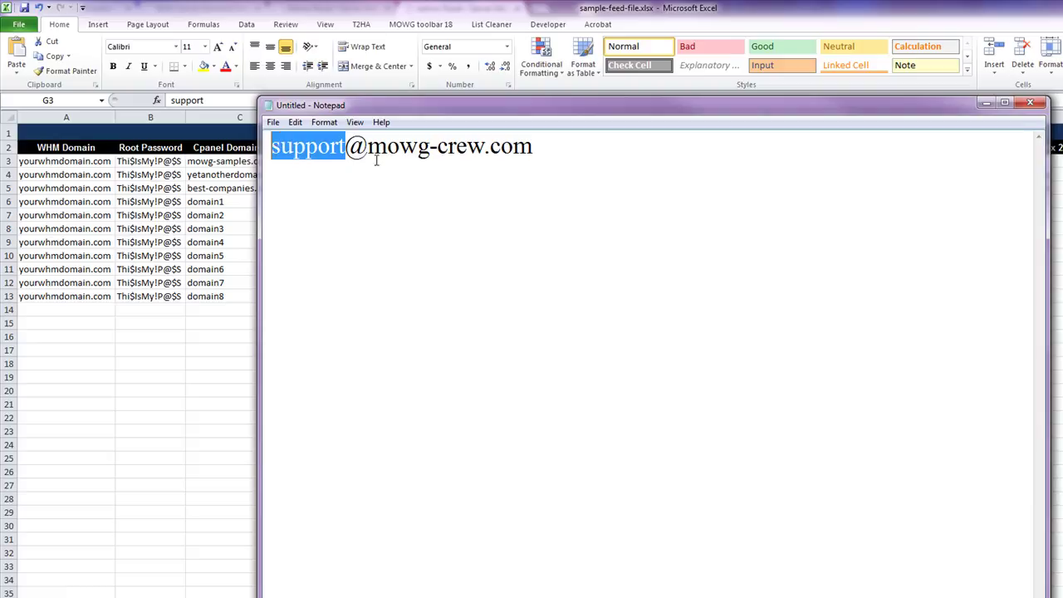
{"action": "left_click_drag", "start_coordinate": [367, 151], "coordinate": [348, 151]}
{"action": "left_click_drag", "start_coordinate": [552, 146], "coordinate": [377, 161]}
- Move Notepad aside and bring the Excel workbook back to the front
{"action": "left_click_drag", "start_coordinate": [422, 107], "coordinate": [1045, 349]}
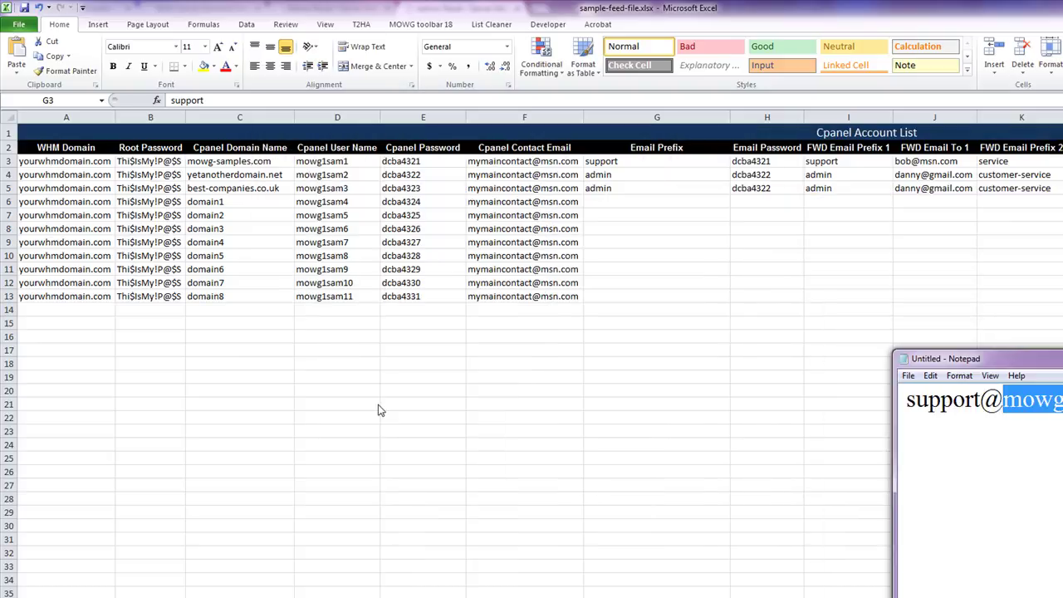
{"action": "left_click", "coordinate": [380, 406]}
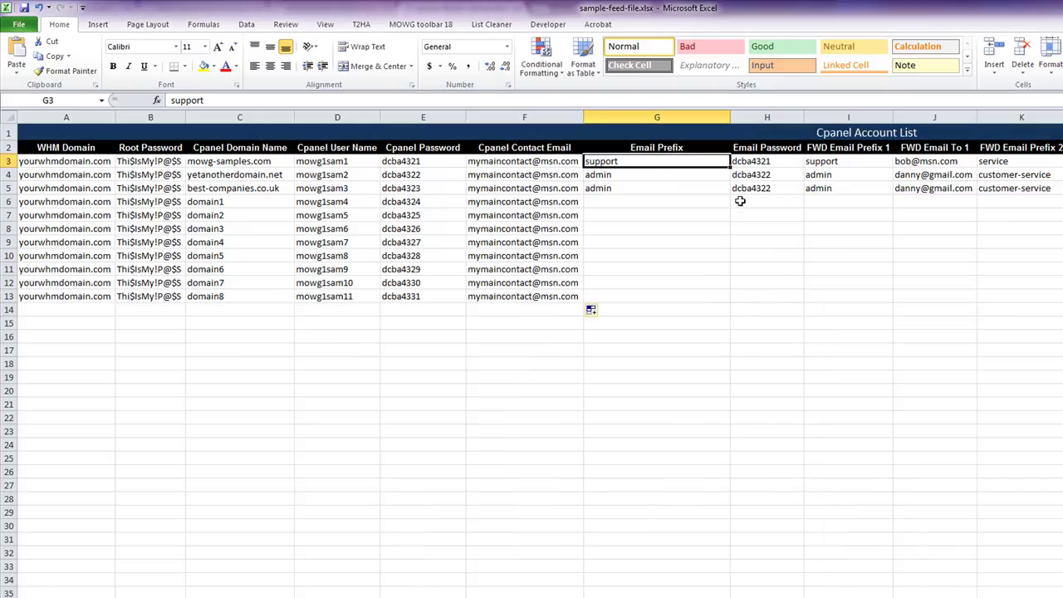
{"action": "left_click", "coordinate": [216, 161]}
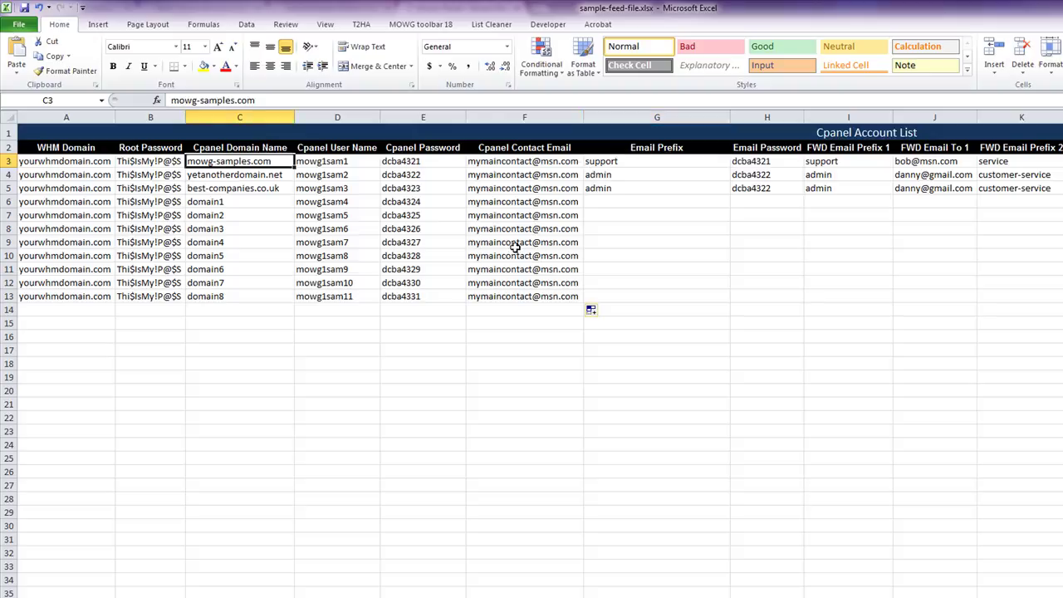
- Select the support, admin, admin prefixes in G3:G5 and fill them down to G13
{"action": "left_click", "coordinate": [633, 173]}
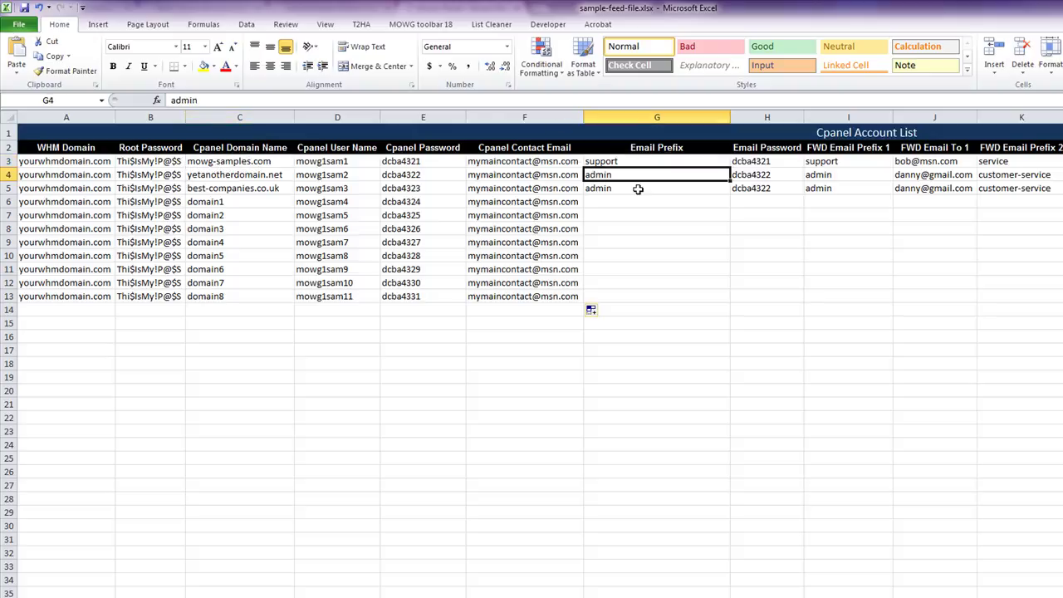
{"action": "left_click", "coordinate": [264, 174]}
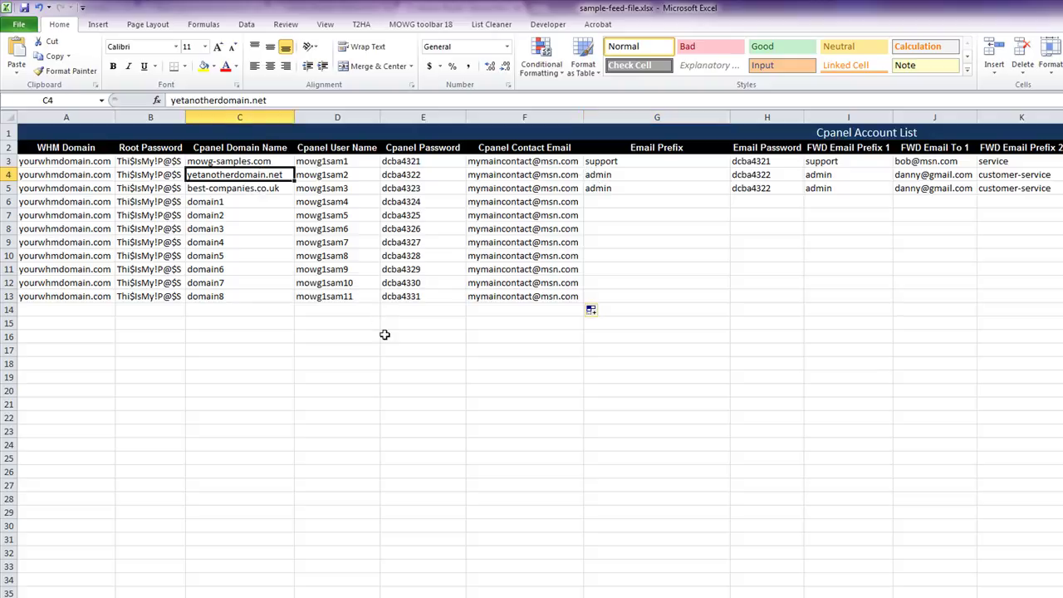
{"action": "left_click", "coordinate": [677, 154]}
{"action": "key", "text": "ctrl+space"}
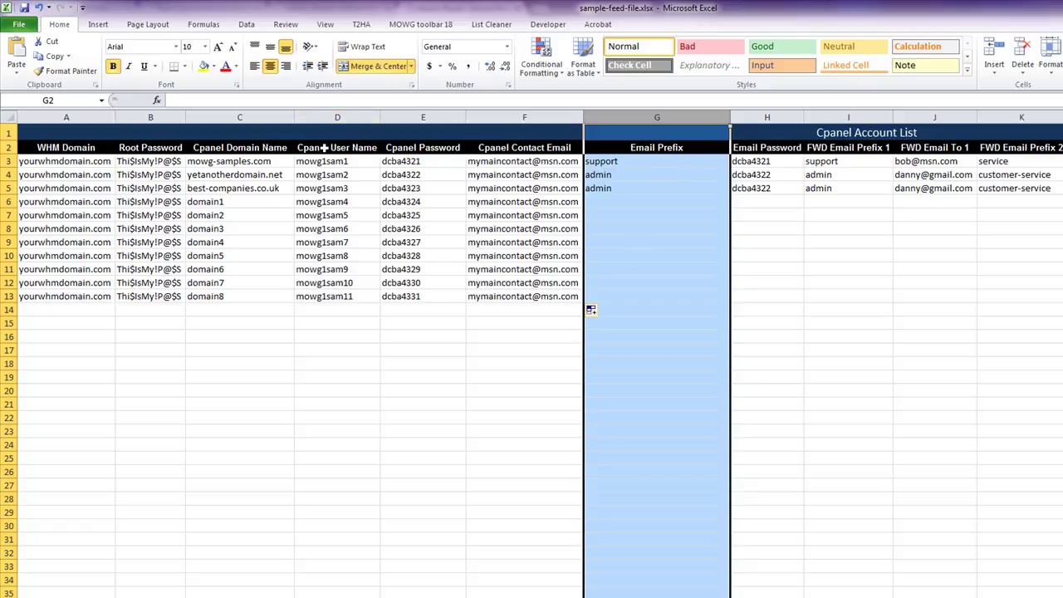
{"action": "left_click_drag", "start_coordinate": [229, 161], "coordinate": [426, 297]}
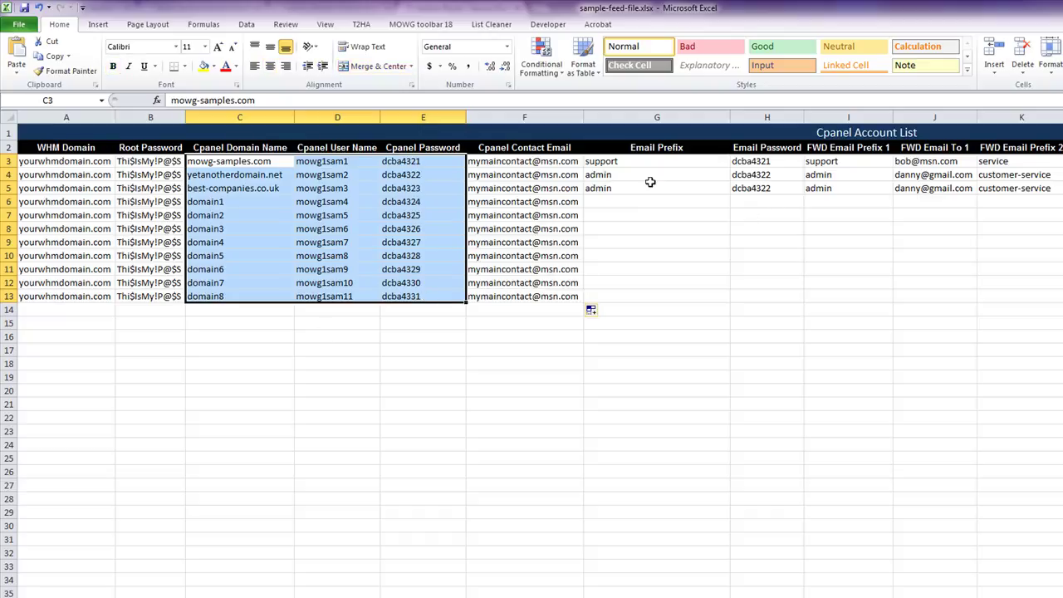
{"action": "left_click_drag", "start_coordinate": [641, 162], "coordinate": [654, 188]}
{"action": "left_click_drag", "start_coordinate": [731, 196], "coordinate": [732, 310]}
{"action": "left_click", "coordinate": [911, 310]}
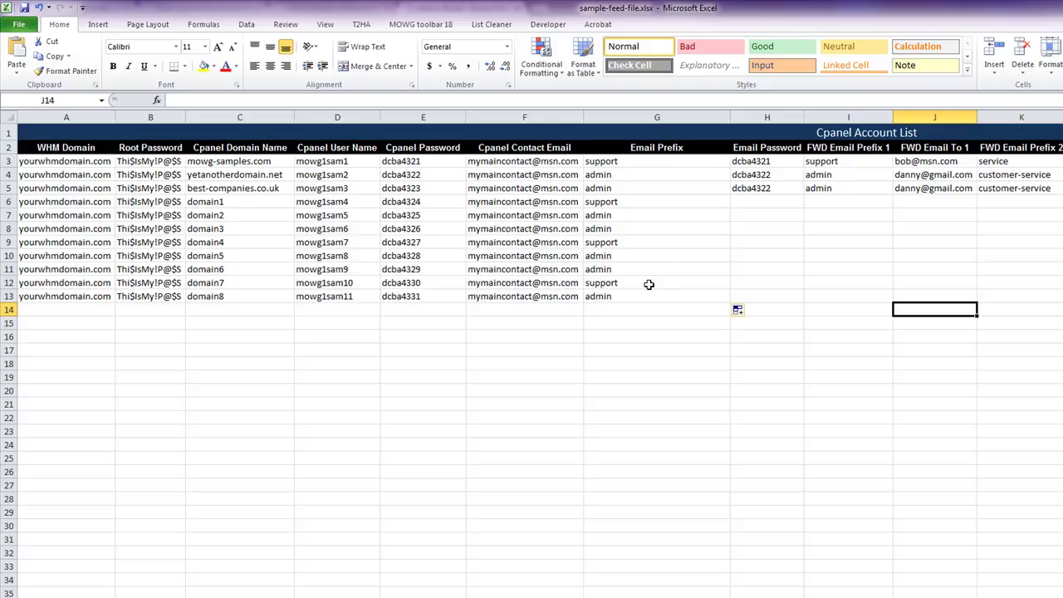
- Copy the eleven Cpanel Password values (E3:E13) into the Email Password column starting at H3
{"action": "left_click", "coordinate": [768, 116]}
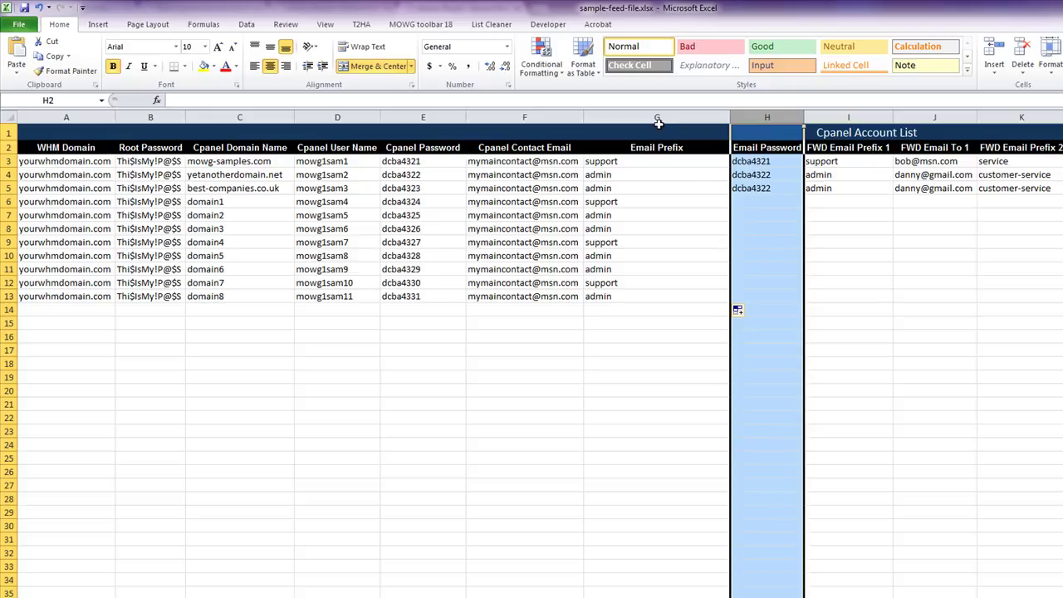
{"action": "left_click", "coordinate": [669, 117]}
{"action": "left_click", "coordinate": [765, 112]}
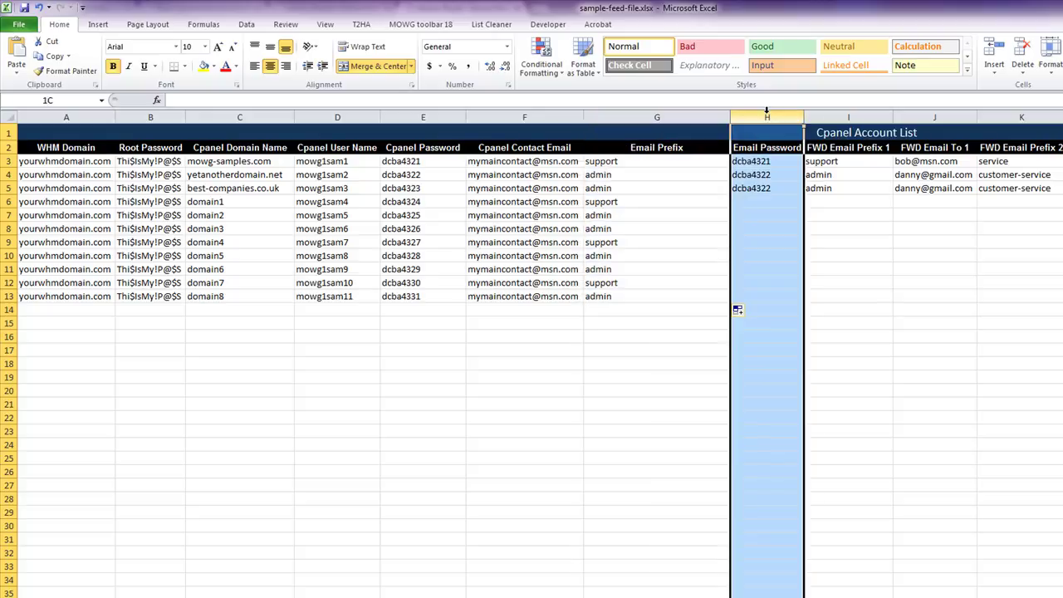
{"action": "left_click_drag", "start_coordinate": [776, 160], "coordinate": [780, 181]}
{"action": "left_click_drag", "start_coordinate": [430, 163], "coordinate": [435, 292]}
{"action": "key", "text": "ctrl+c"}
{"action": "left_click", "coordinate": [754, 161]}
{"action": "key", "text": "ctrl+v"}
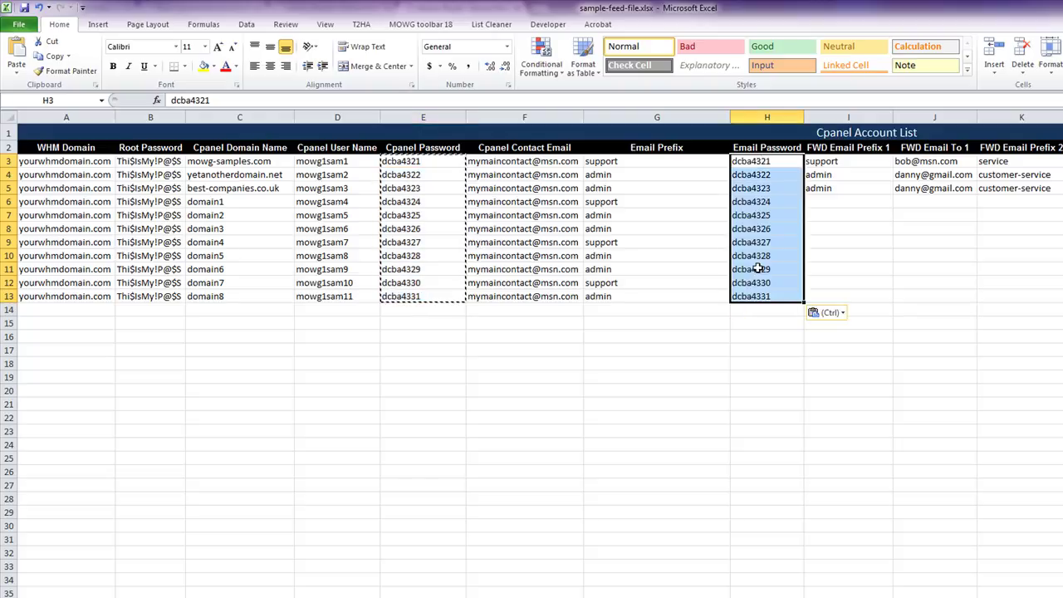
{"action": "left_click", "coordinate": [528, 318]}
{"action": "left_click", "coordinate": [656, 401]}
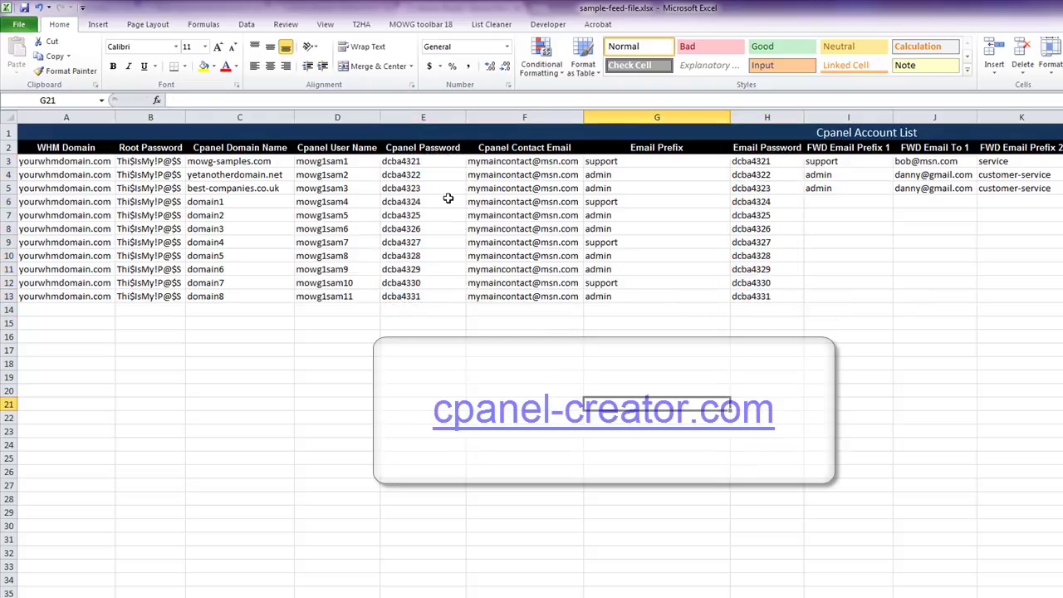
{"action": "left_click", "coordinate": [224, 162]}
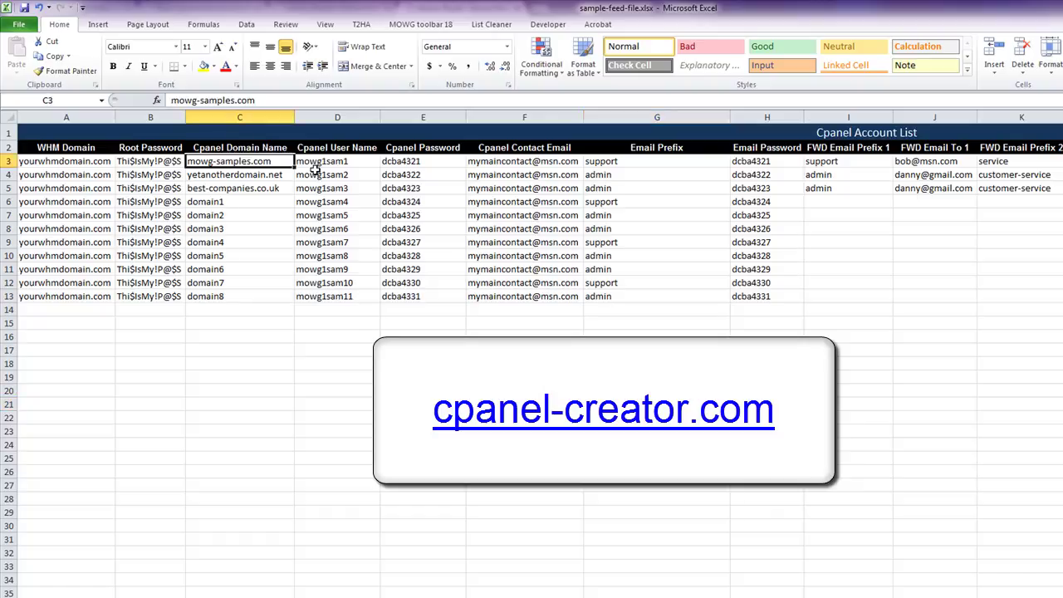
{"action": "left_click", "coordinate": [343, 158]}
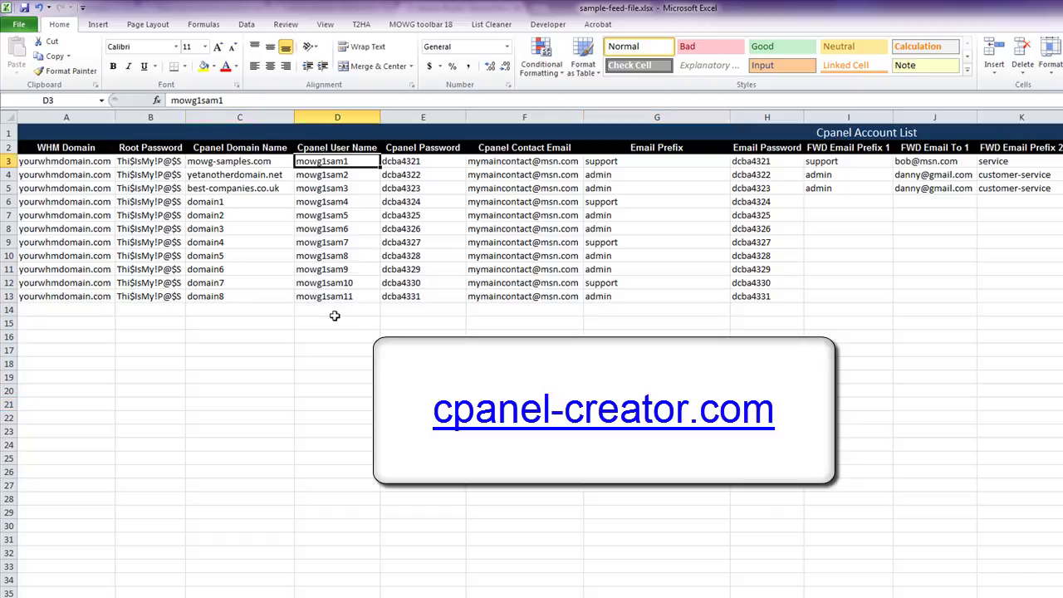
{"action": "left_click", "coordinate": [762, 160]}
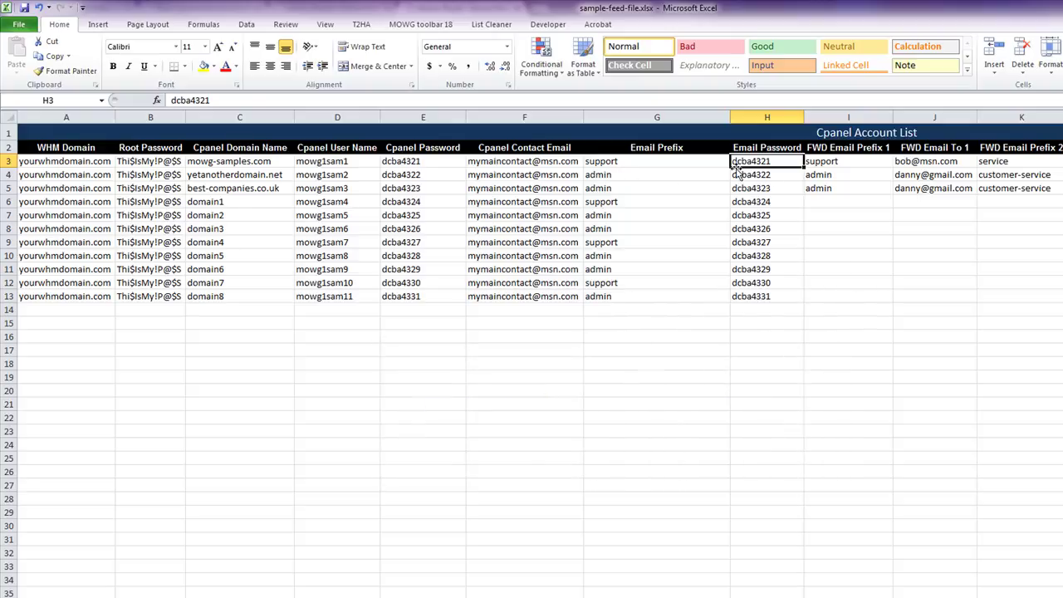
{"action": "left_click", "coordinate": [676, 118]}
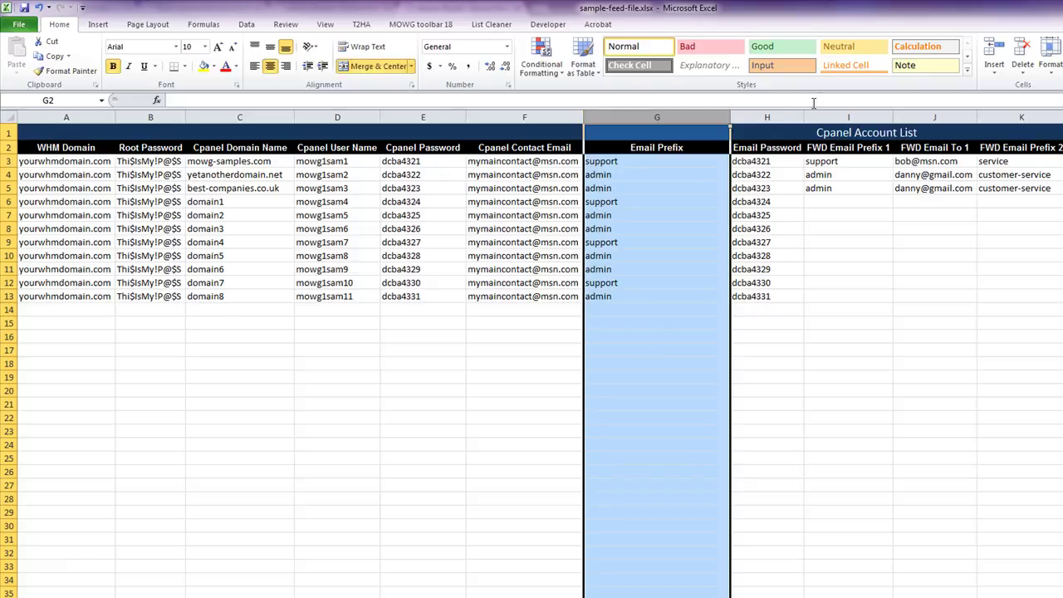
{"action": "left_click", "coordinate": [766, 114]}
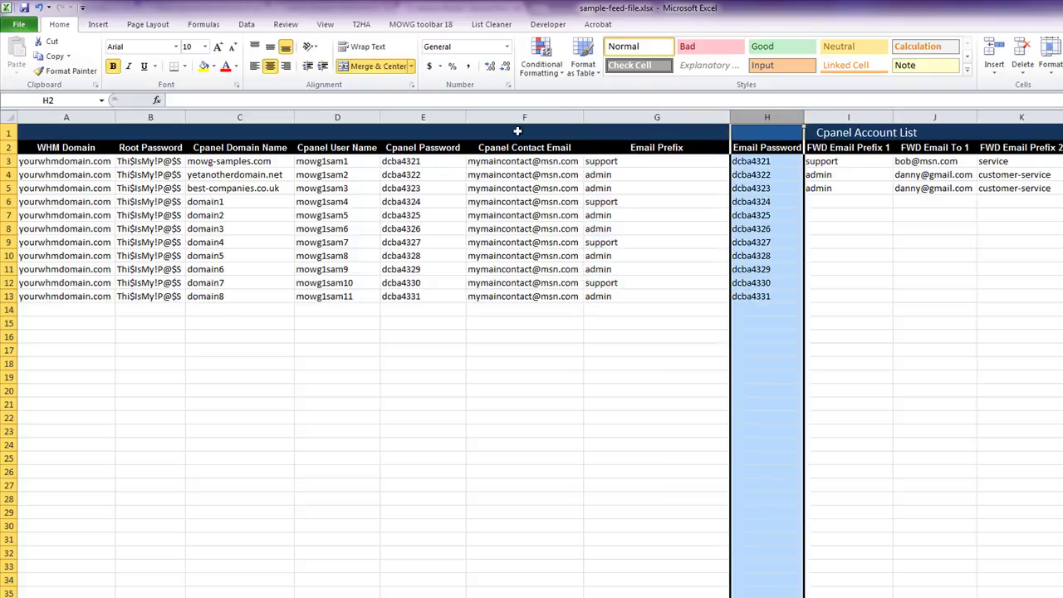
{"action": "left_click_drag", "start_coordinate": [337, 117], "coordinate": [510, 106]}
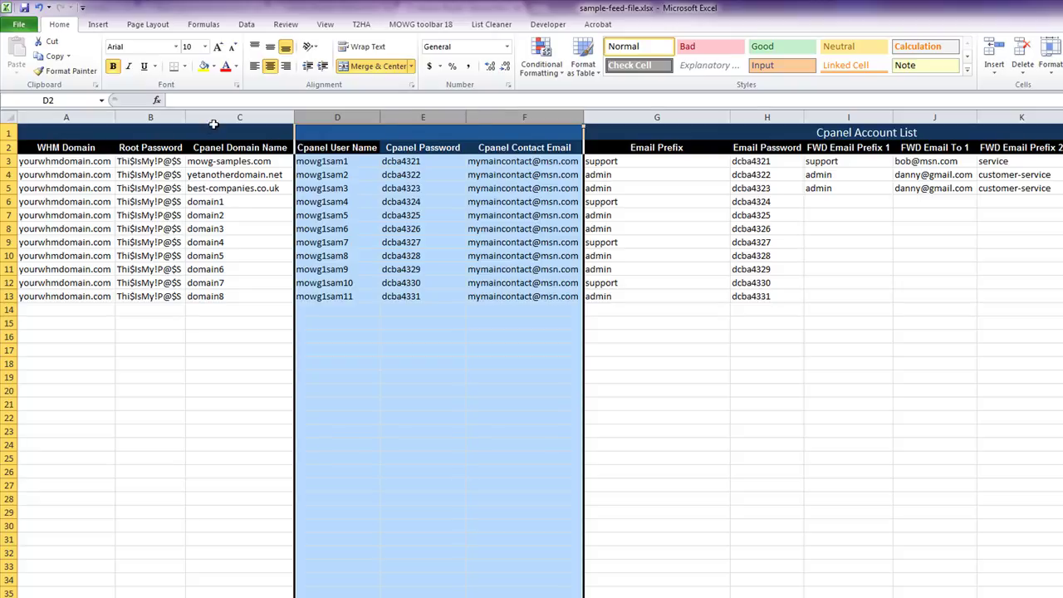
{"action": "left_click_drag", "start_coordinate": [239, 117], "coordinate": [422, 117]}
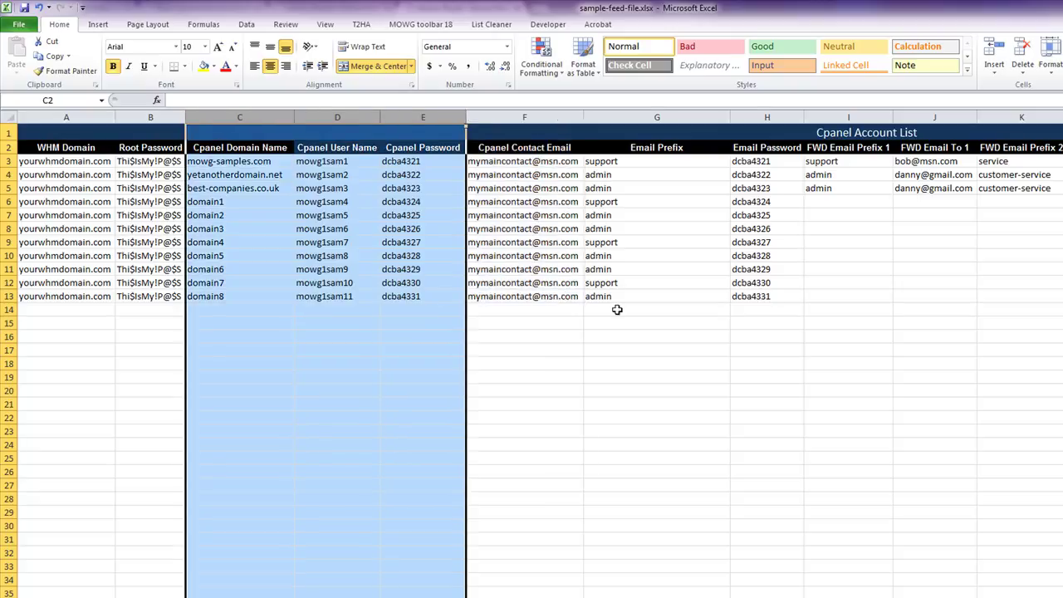
{"action": "left_click", "coordinate": [937, 363]}
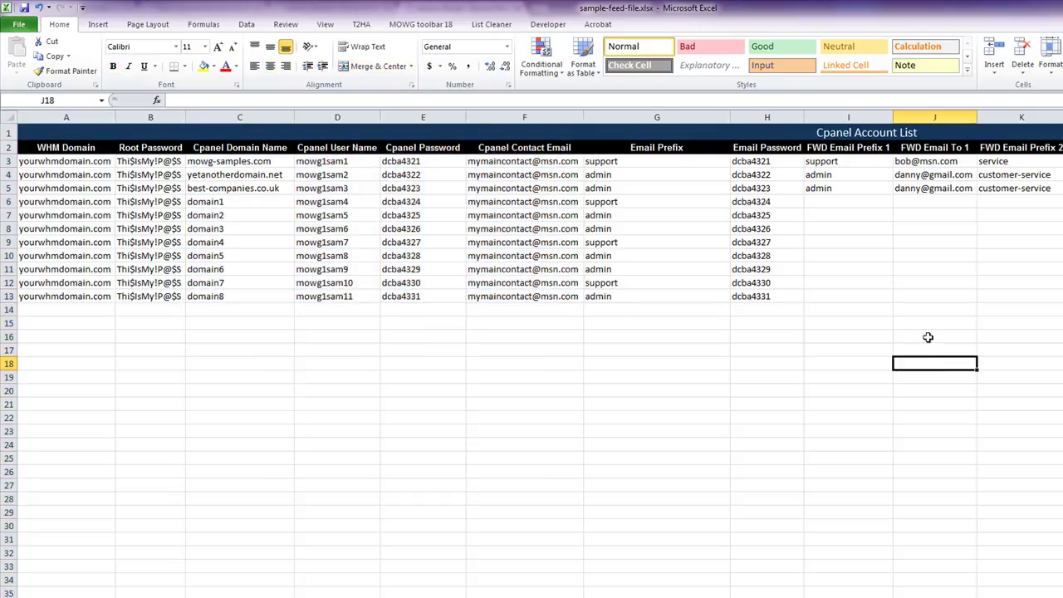
{"action": "left_click", "coordinate": [866, 148]}
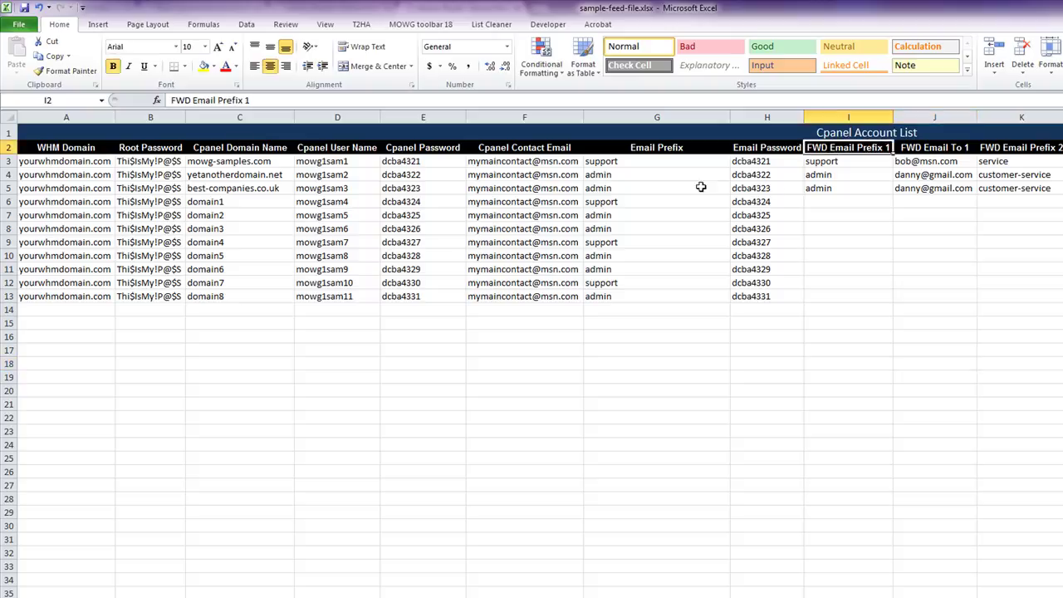
- Copy the Email Prefix values (G3:G13) into FWD Email Prefix 1 starting at I3
{"action": "left_click_drag", "start_coordinate": [636, 161], "coordinate": [654, 298]}
{"action": "key", "text": "ctrl+c"}
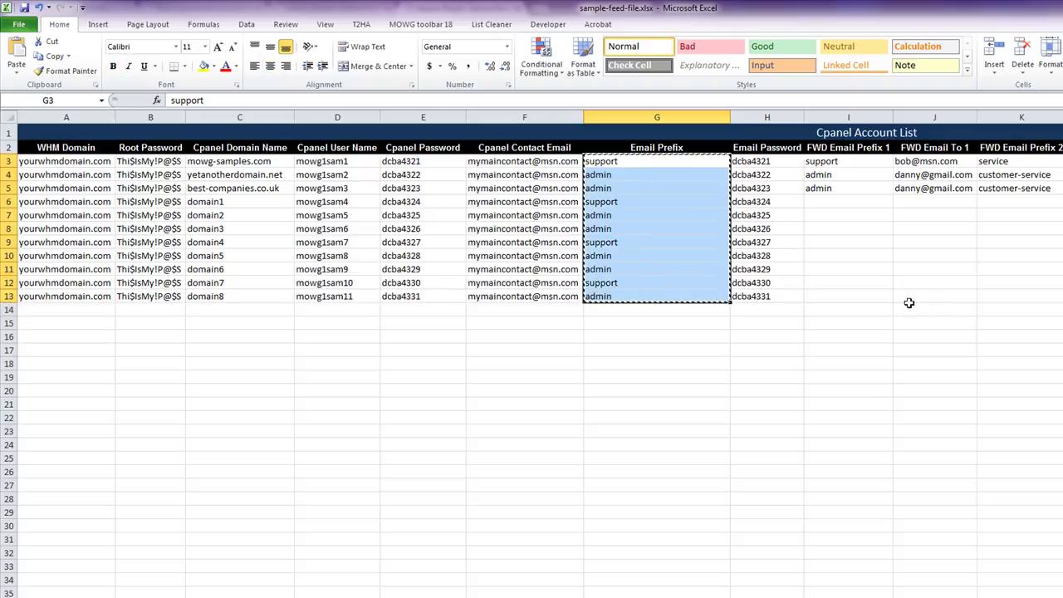
{"action": "left_click", "coordinate": [868, 164]}
{"action": "key", "text": "ctrl+v"}
{"action": "left_click", "coordinate": [780, 404]}
{"action": "double_click", "coordinate": [752, 336]}
{"action": "left_click", "coordinate": [642, 376]}
{"action": "left_click", "coordinate": [432, 405]}
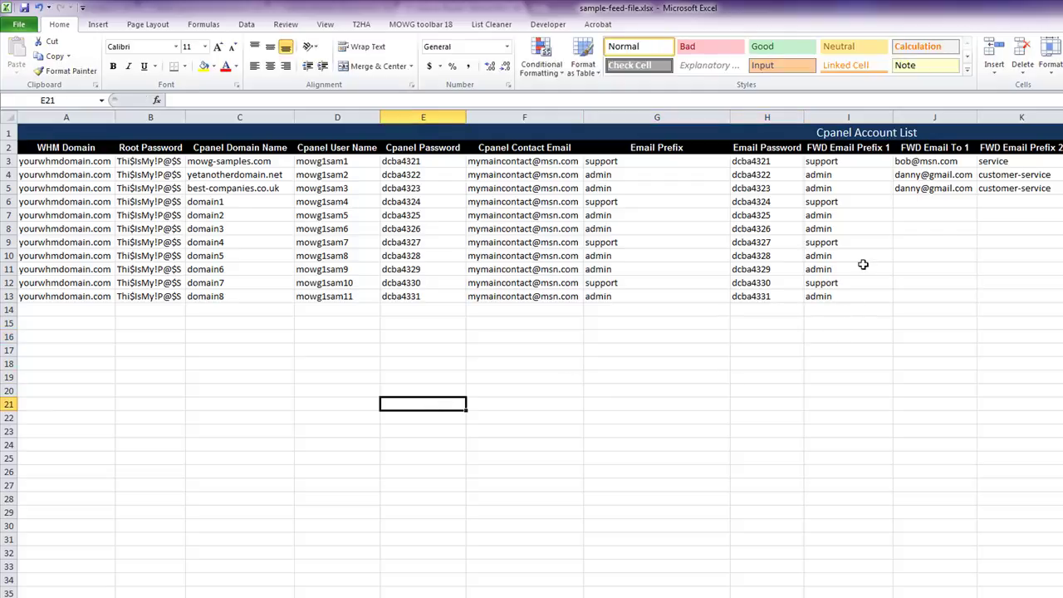
- Point out the first row's forwarder prefix, email prefix, domain name and forwarding address
{"action": "left_click", "coordinate": [863, 162]}
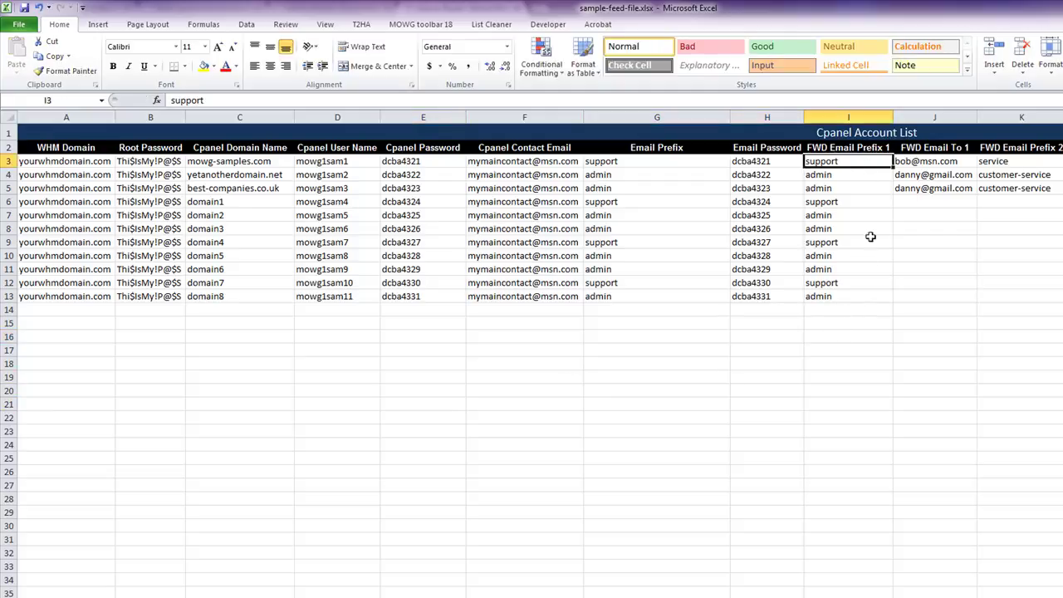
{"action": "left_click", "coordinate": [637, 162]}
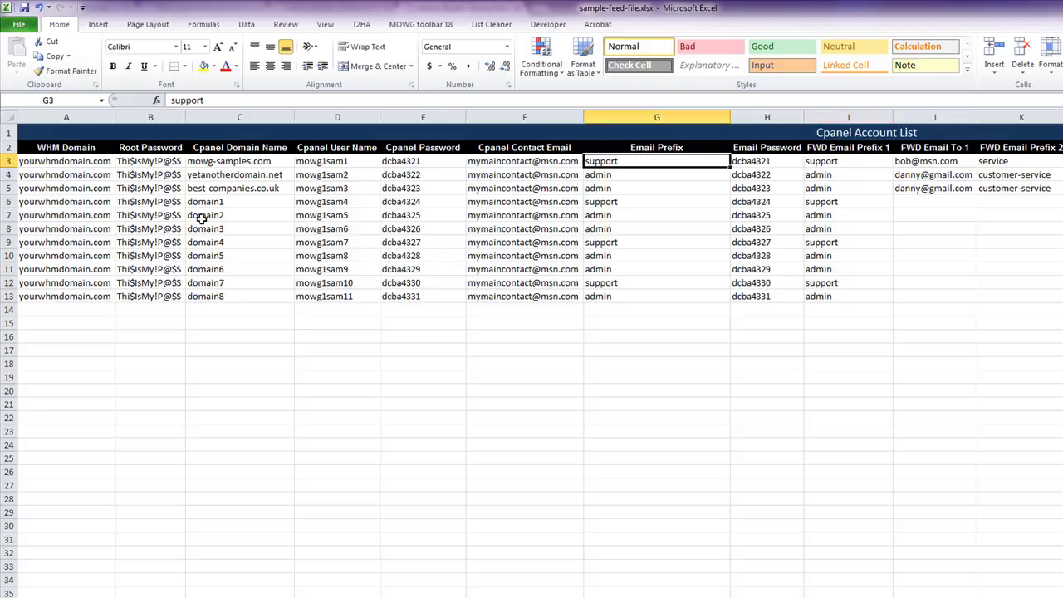
{"action": "left_click", "coordinate": [229, 162]}
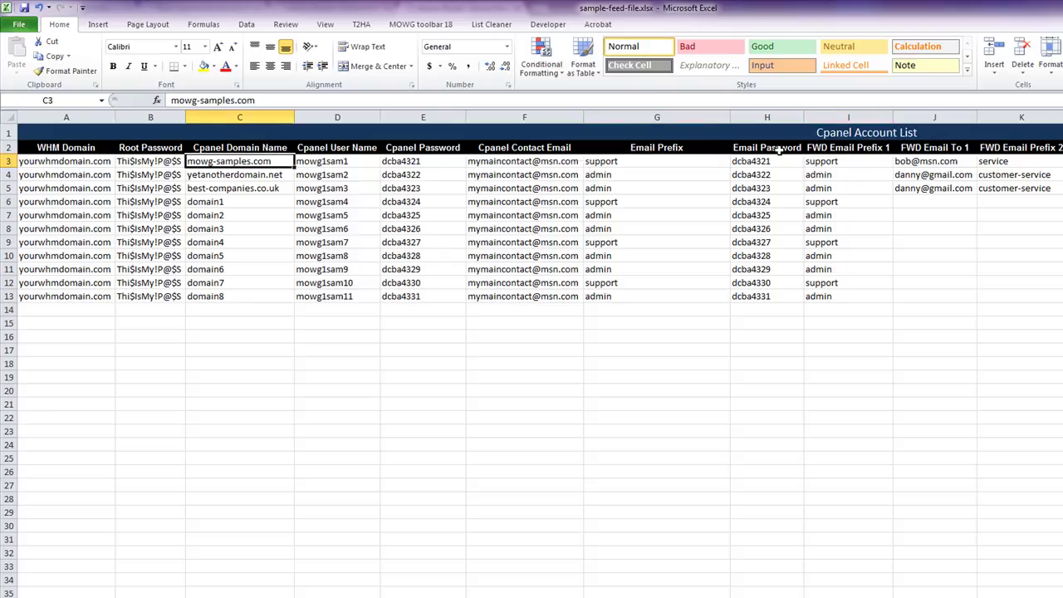
{"action": "left_click", "coordinate": [862, 157]}
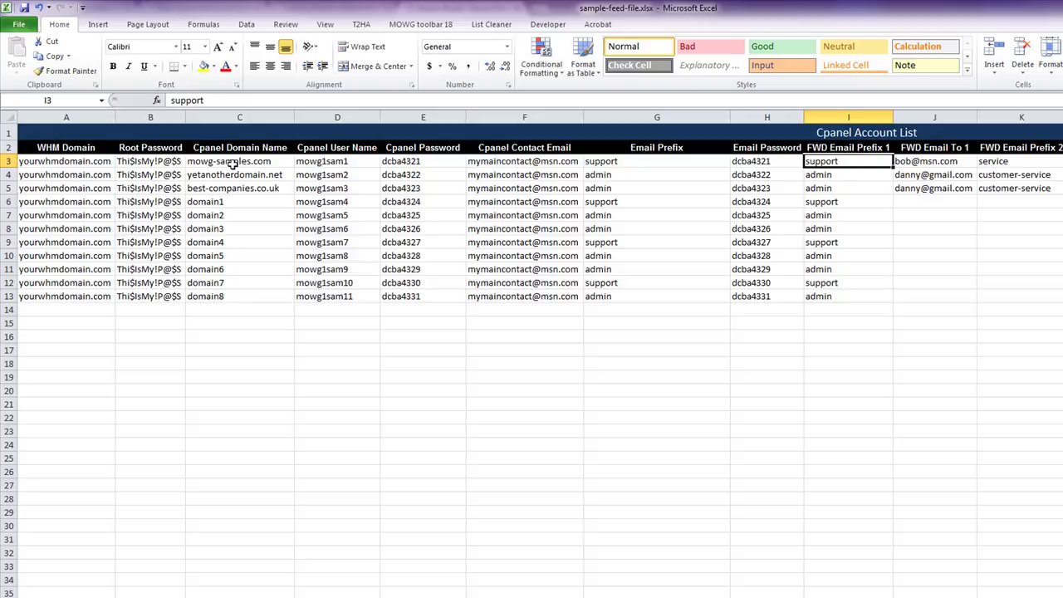
{"action": "left_click", "coordinate": [938, 161]}
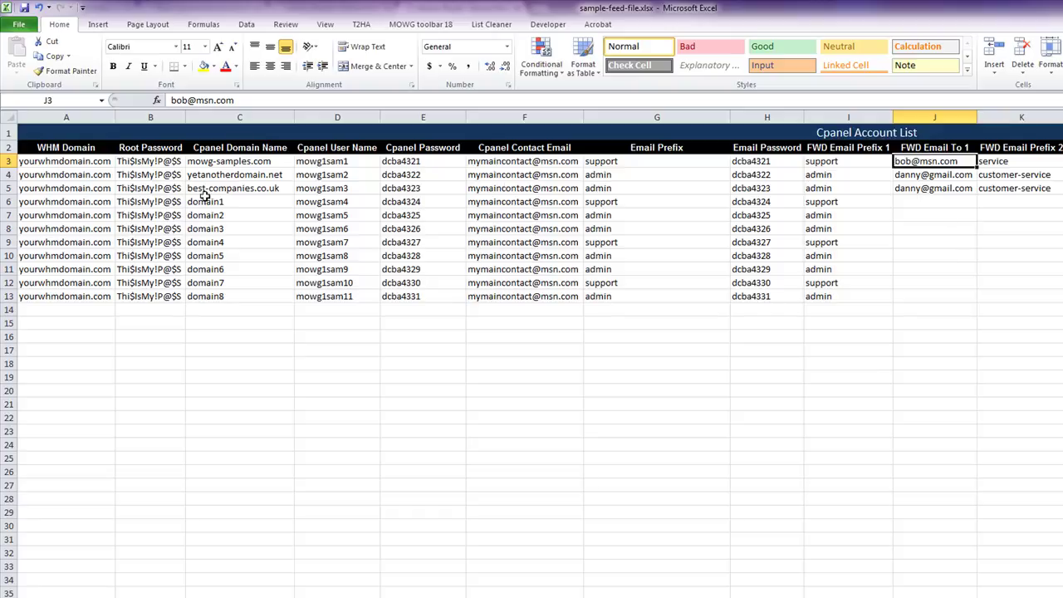
{"action": "left_click", "coordinate": [226, 177]}
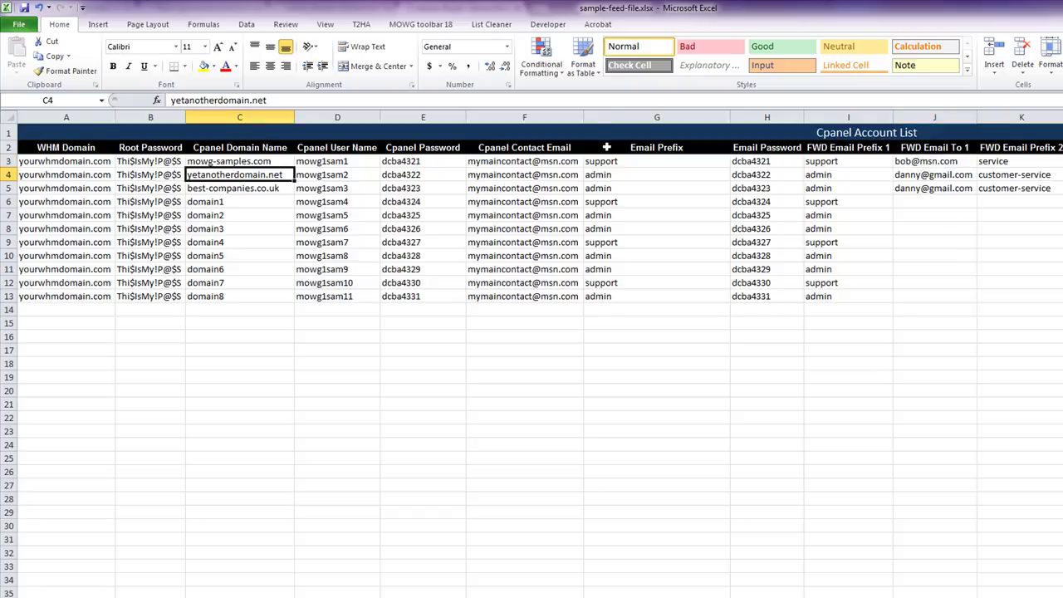
{"action": "left_click", "coordinate": [625, 175]}
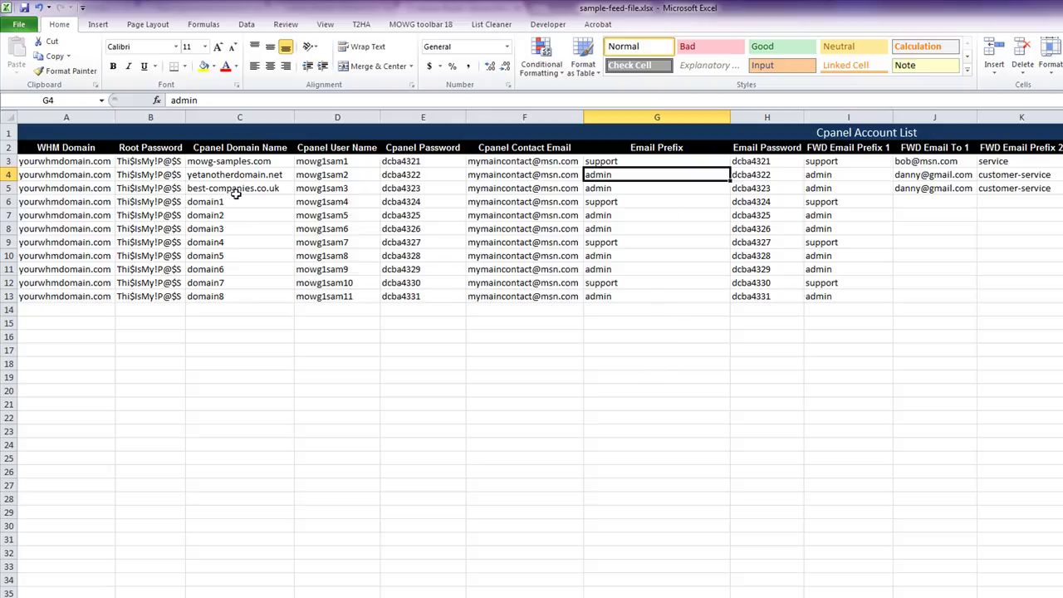
{"action": "left_click", "coordinate": [853, 173]}
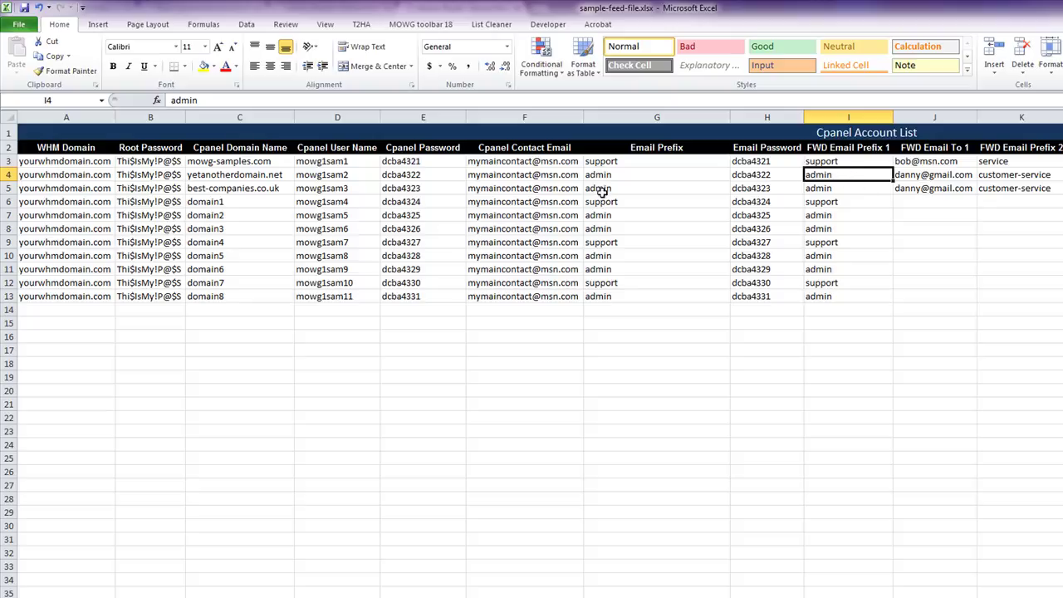
{"action": "left_click", "coordinate": [930, 174]}
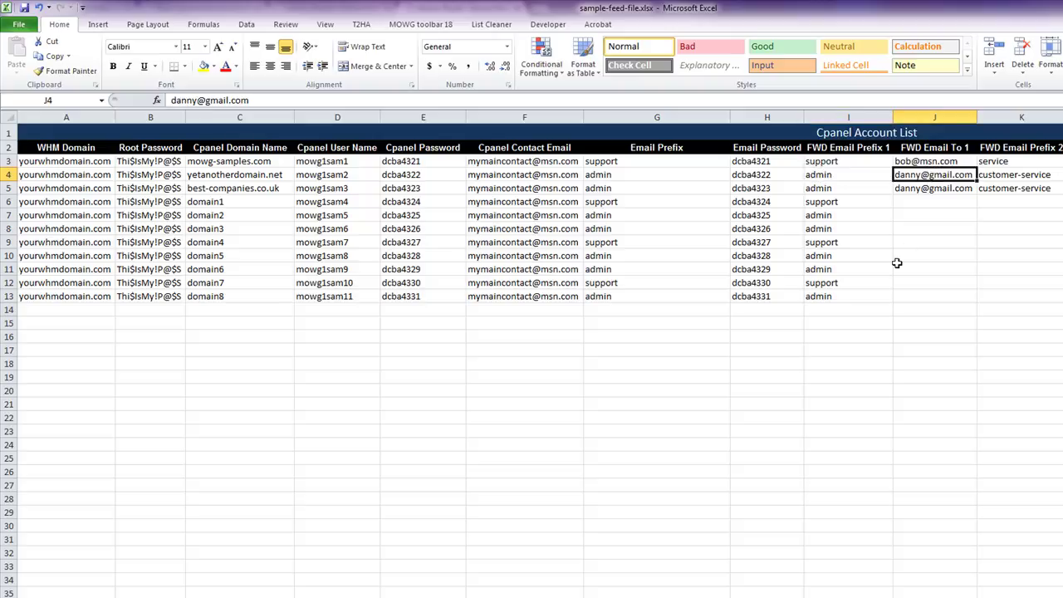
{"action": "left_click", "coordinate": [806, 389]}
{"action": "left_click", "coordinate": [937, 173]}
{"action": "left_click", "coordinate": [853, 176]}
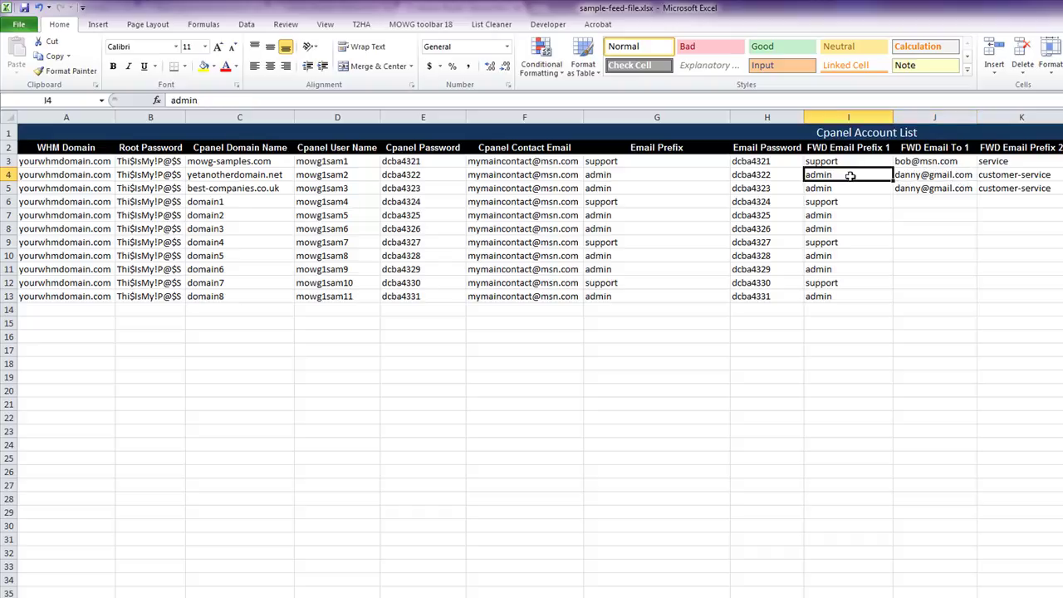
{"action": "left_click", "coordinate": [263, 172]}
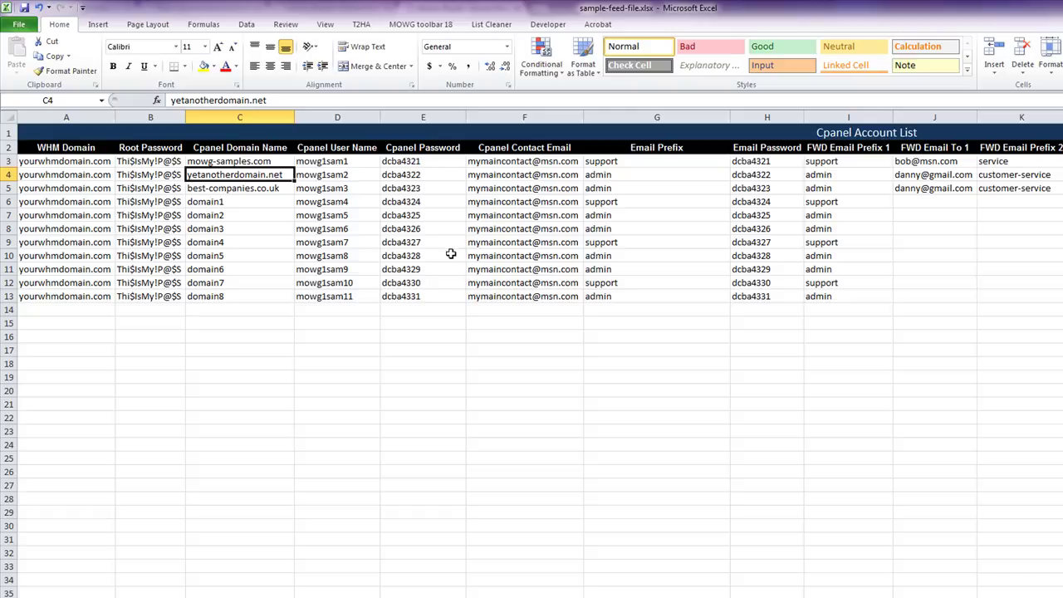
{"action": "left_click", "coordinate": [923, 173]}
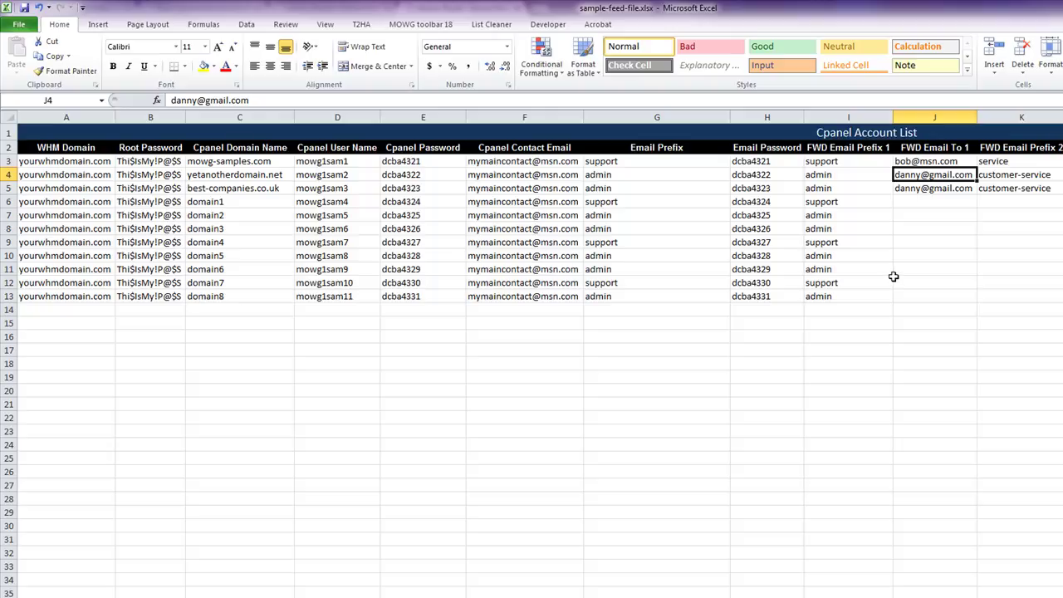
{"action": "left_click", "coordinate": [867, 174]}
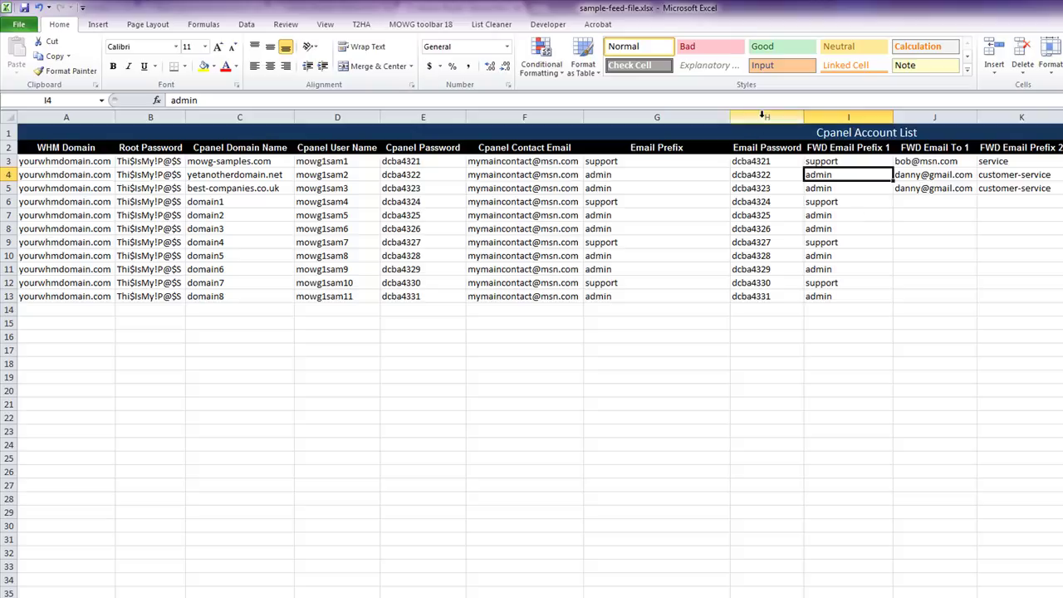
{"action": "left_click_drag", "start_coordinate": [763, 117], "coordinate": [690, 117]}
{"action": "left_click", "coordinate": [461, 403]}
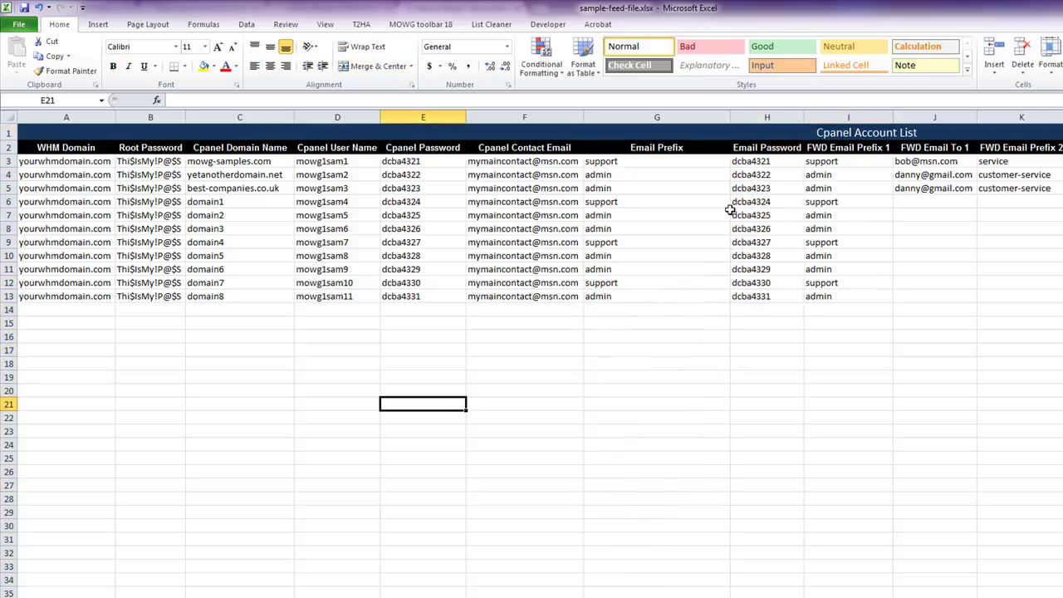
{"action": "left_click", "coordinate": [1048, 348]}
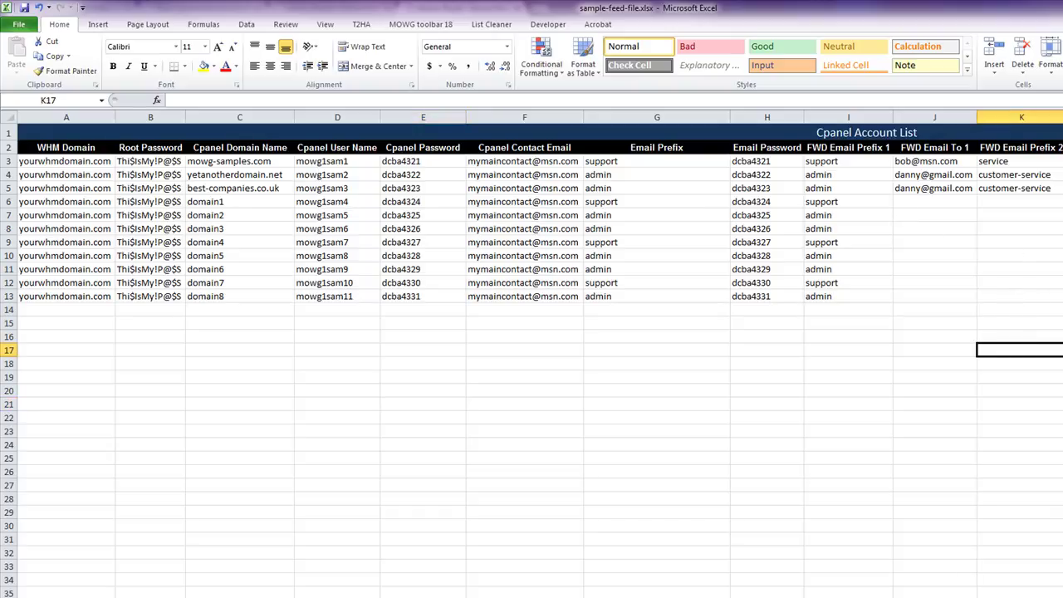
- Scroll right and highlight columns F, G, H and the first account row G3:I3
{"action": "scroll", "coordinate": [531, 332], "scroll_direction": "right", "scroll_amount": 4}
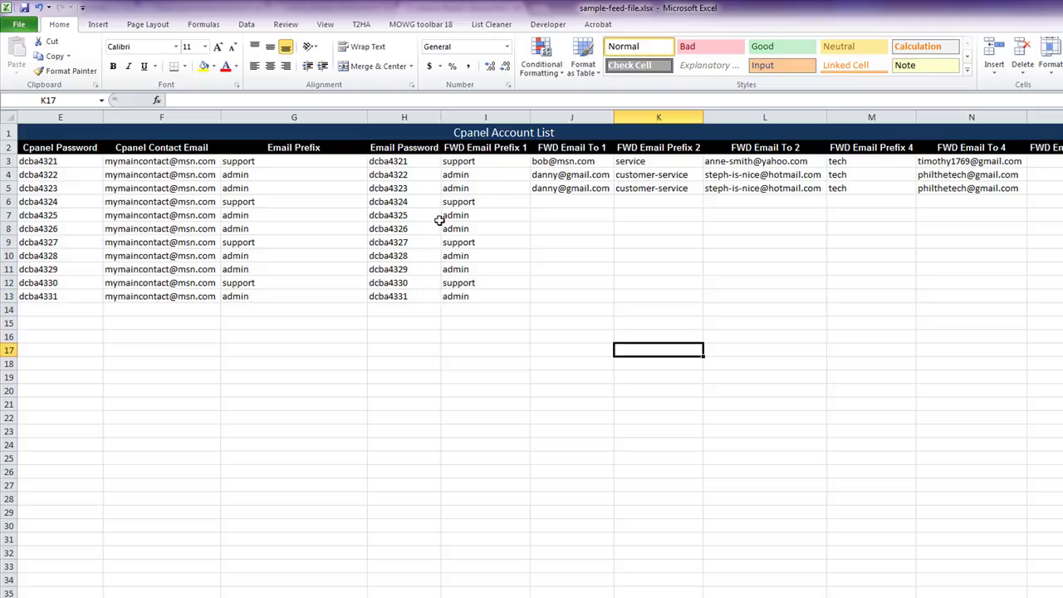
{"action": "left_click", "coordinate": [162, 117]}
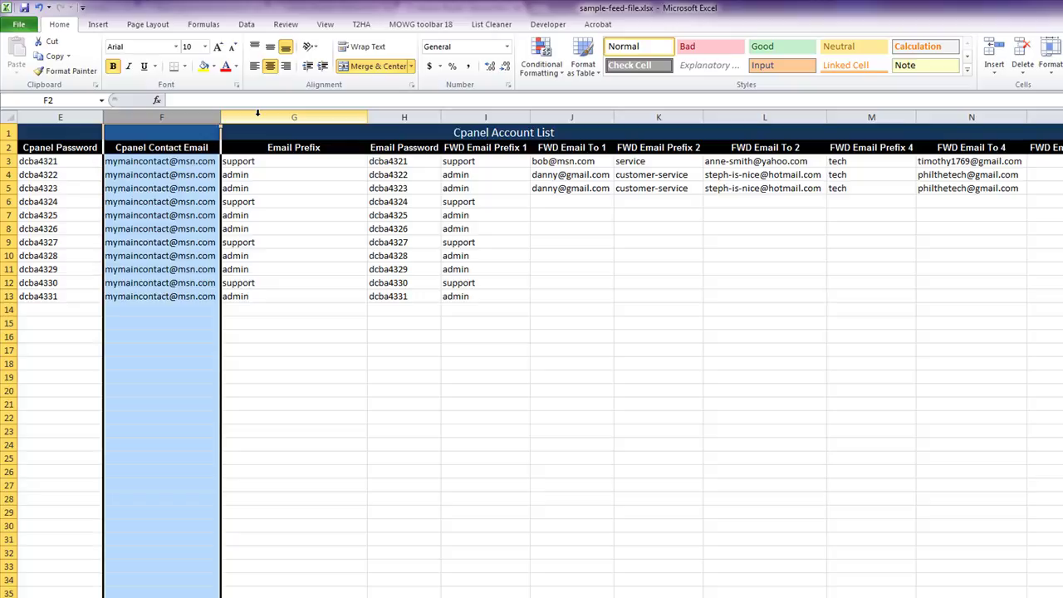
{"action": "left_click", "coordinate": [257, 117]}
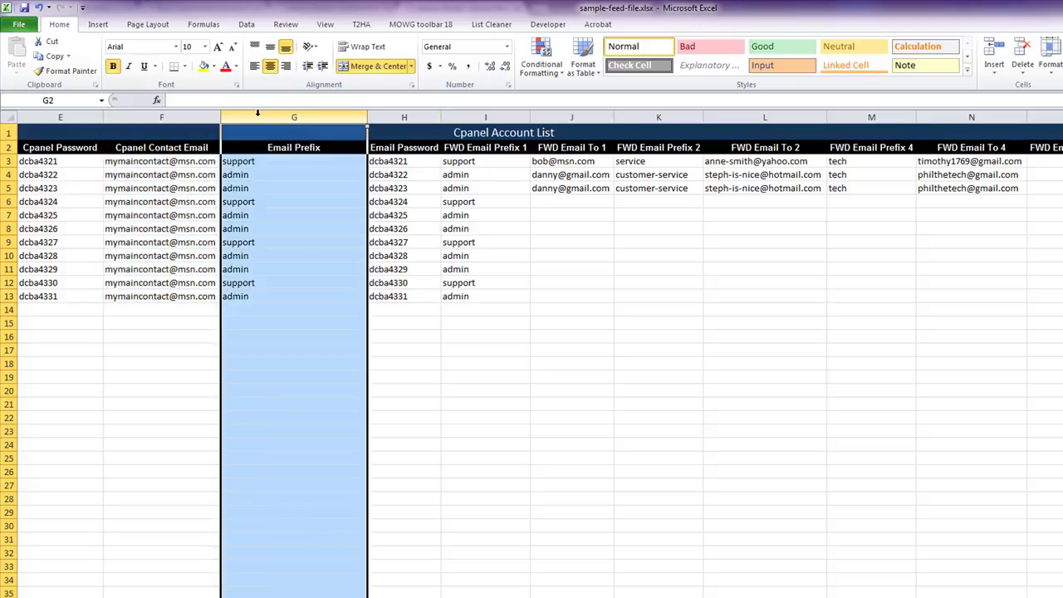
{"action": "left_click", "coordinate": [408, 117]}
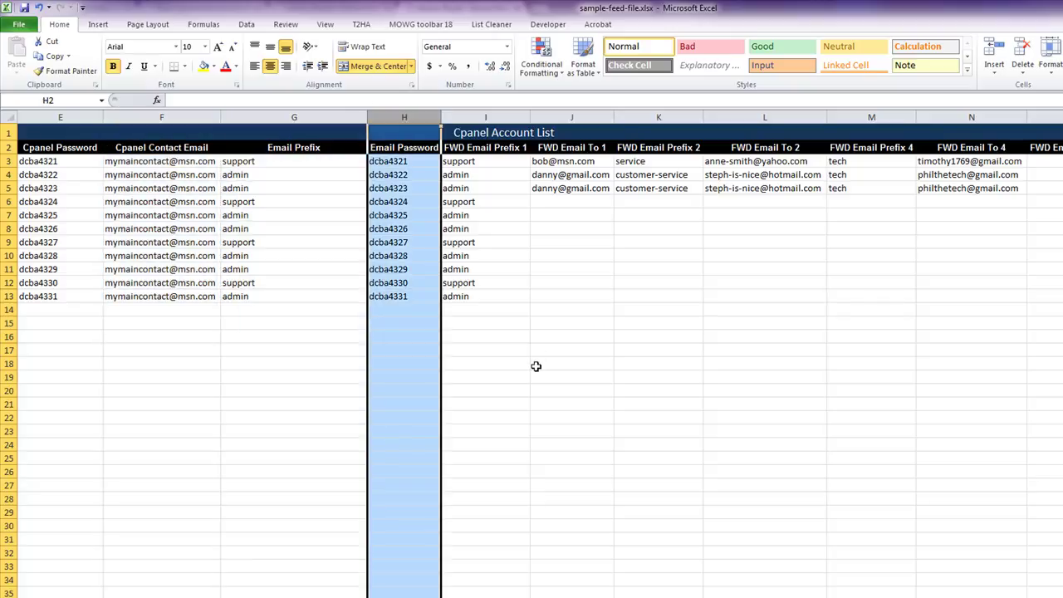
{"action": "left_click_drag", "start_coordinate": [282, 163], "coordinate": [447, 158]}
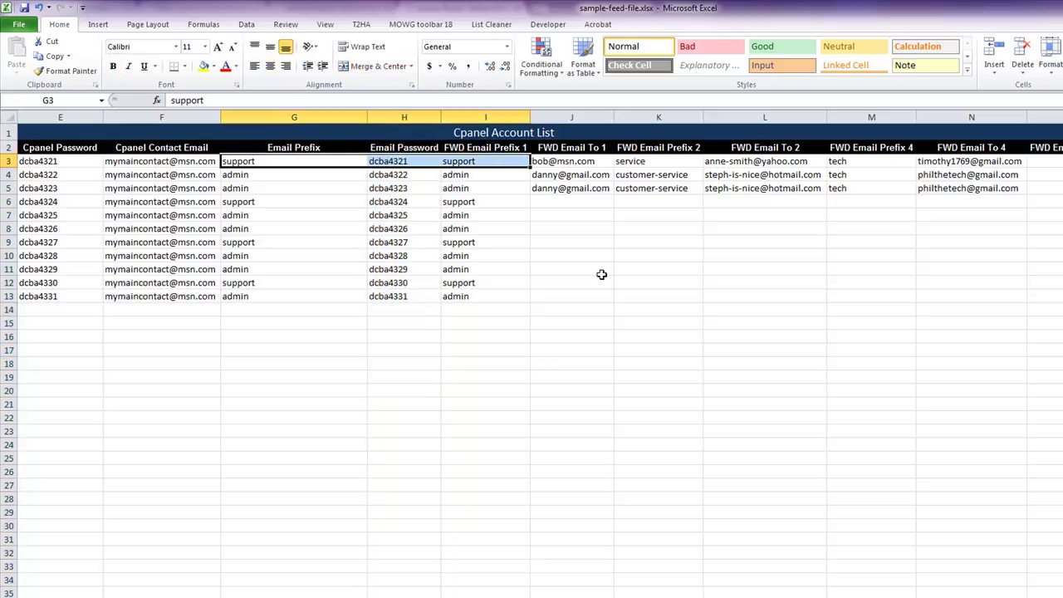
{"action": "left_click", "coordinate": [774, 278]}
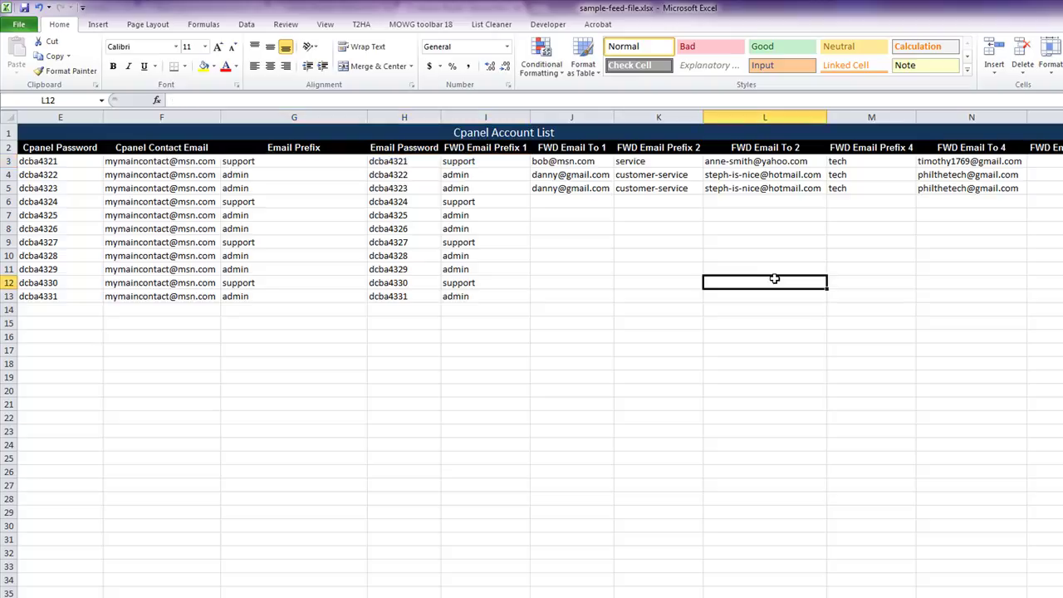
- Walk through the forwarder prefixes and addresses in cells K3, L3, M3 and N3
{"action": "left_click", "coordinate": [662, 163]}
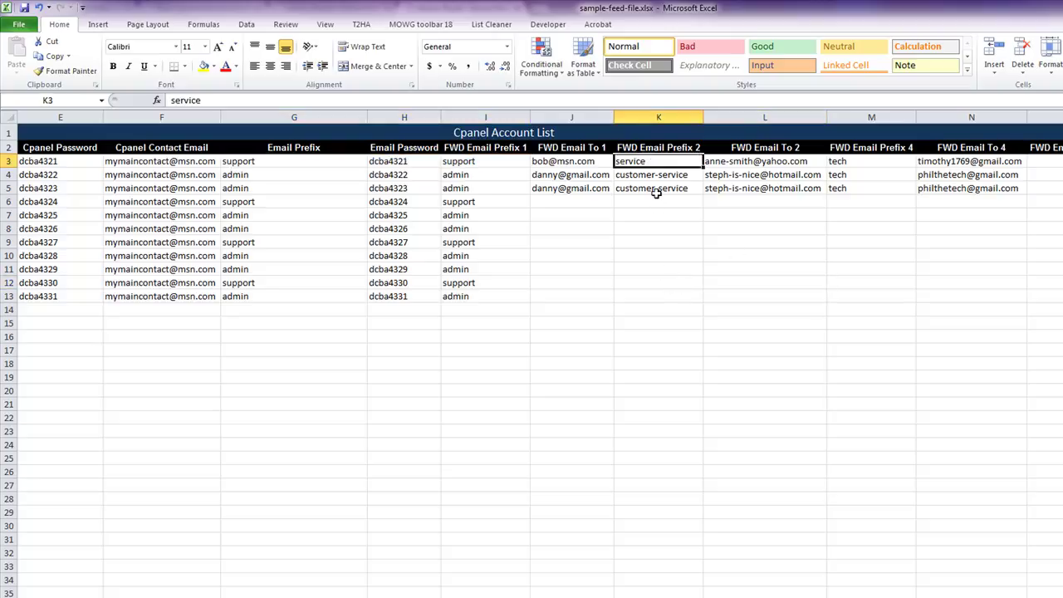
{"action": "left_click", "coordinate": [852, 163]}
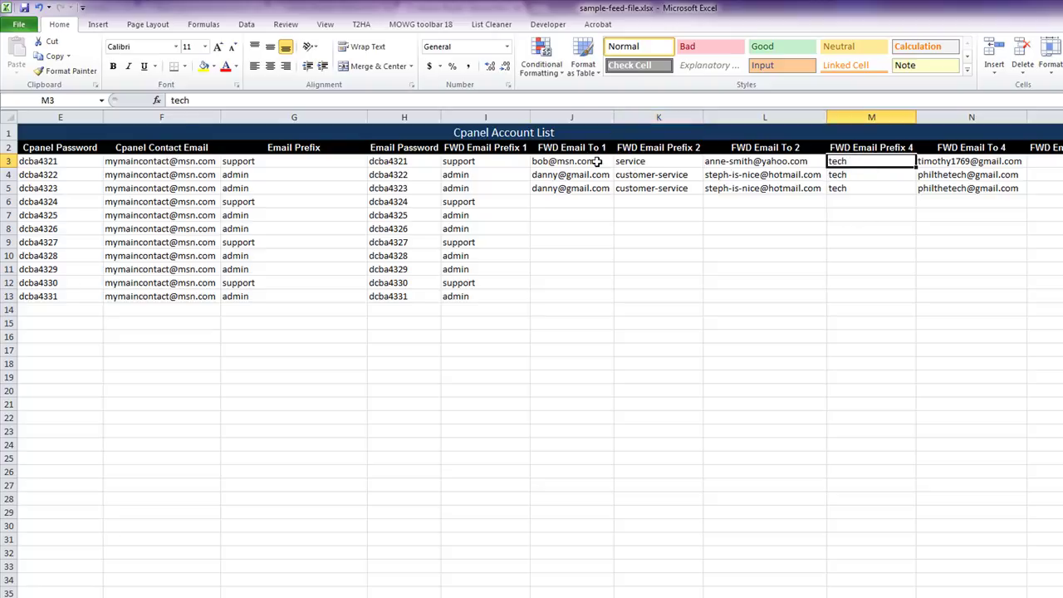
{"action": "left_click_drag", "start_coordinate": [657, 162], "coordinate": [683, 277]}
{"action": "left_click", "coordinate": [680, 161]}
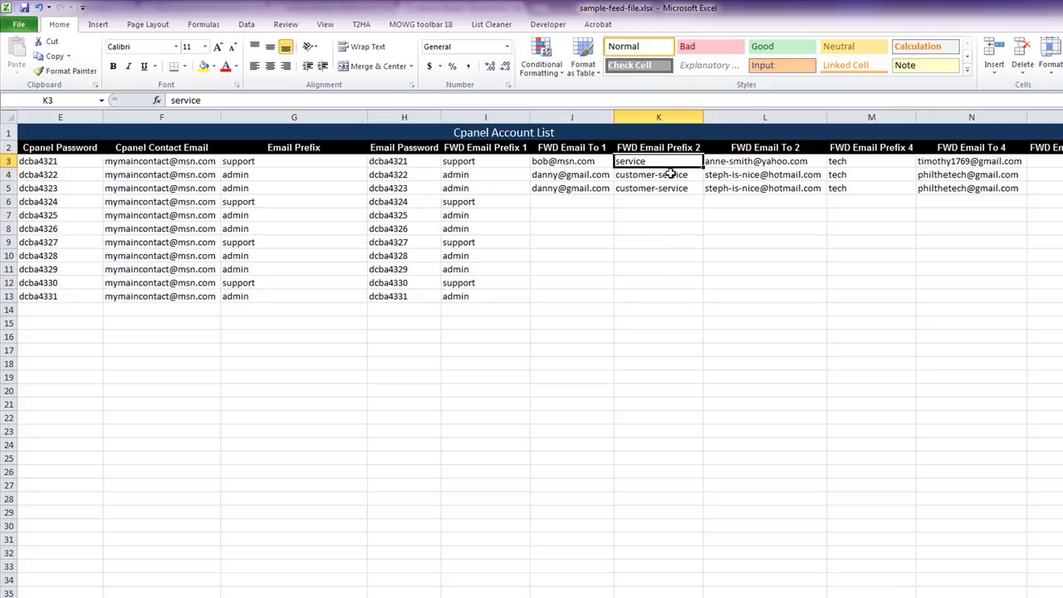
{"action": "left_click", "coordinate": [791, 166]}
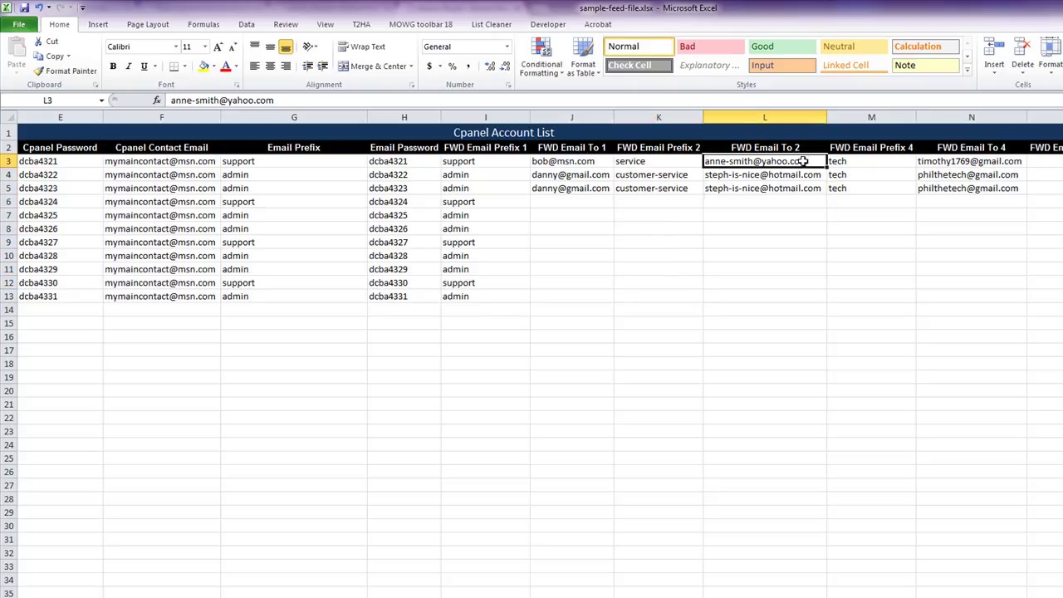
{"action": "left_click", "coordinate": [888, 161]}
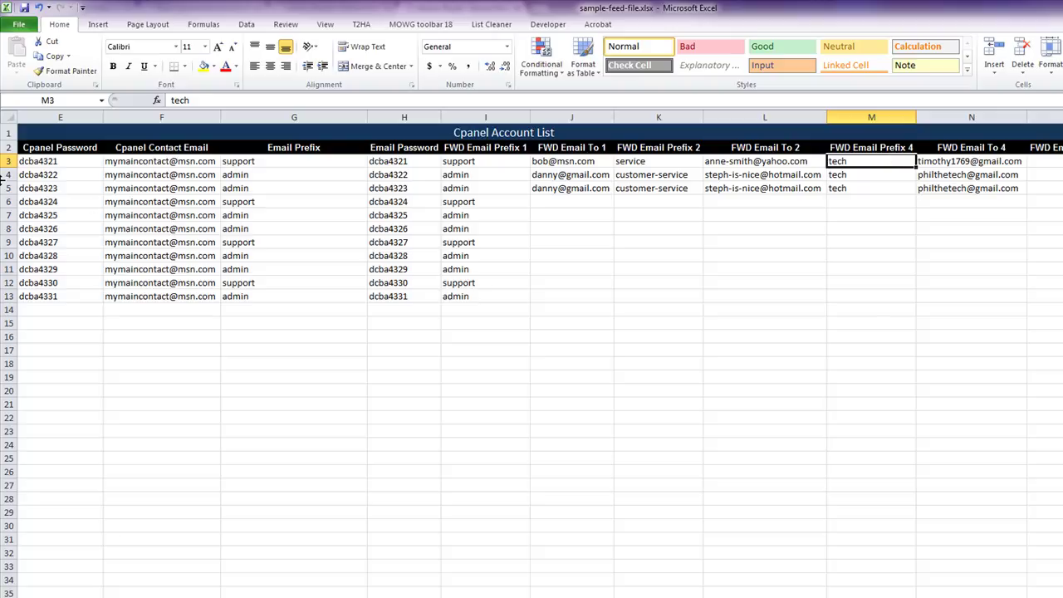
{"action": "left_click", "coordinate": [968, 161]}
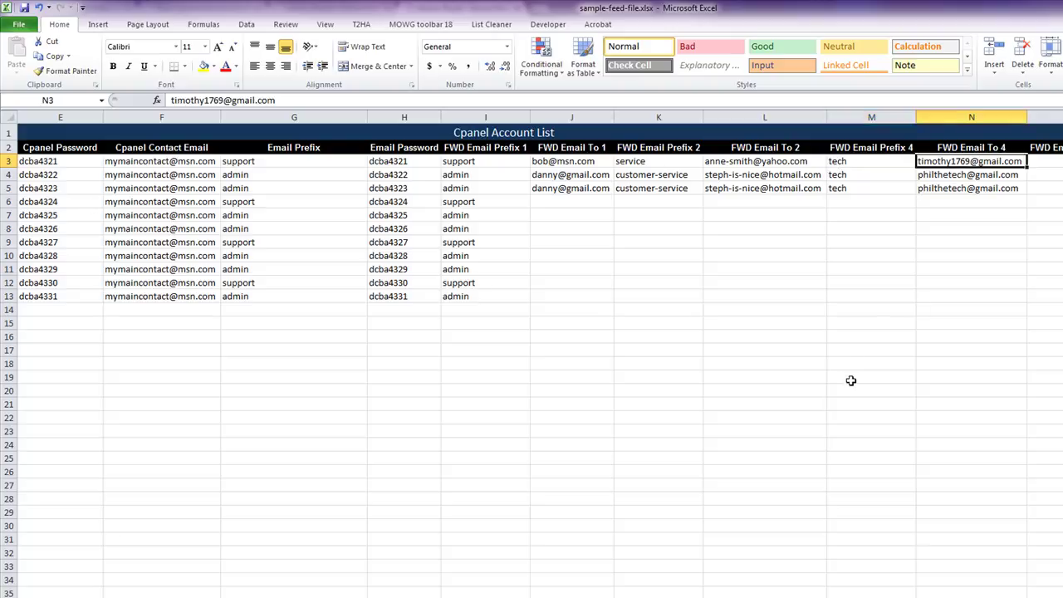
{"action": "left_click", "coordinate": [644, 161]}
{"action": "left_click", "coordinate": [743, 162]}
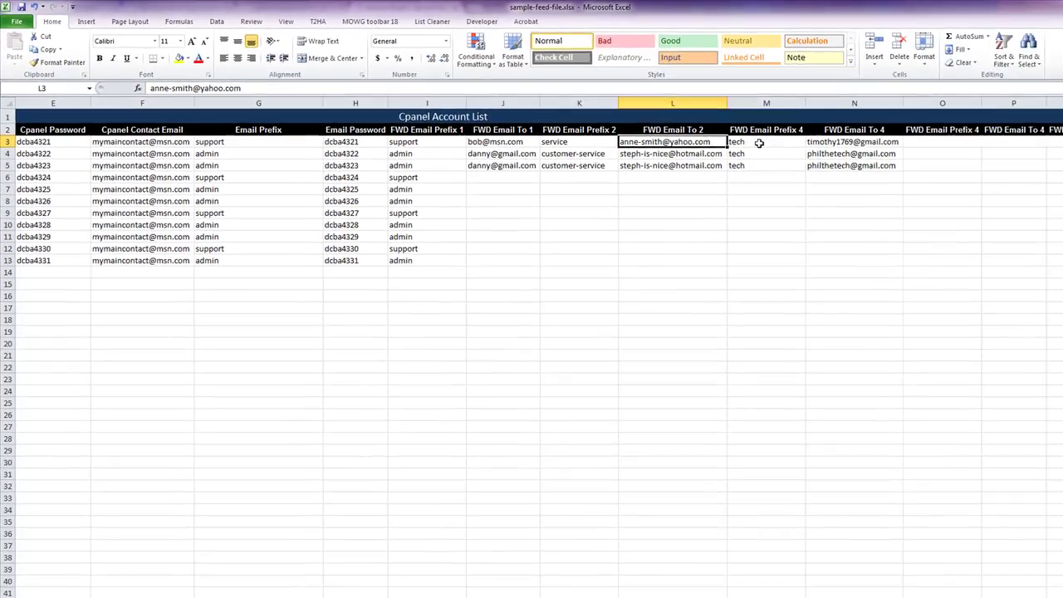
{"action": "left_click", "coordinate": [855, 161]}
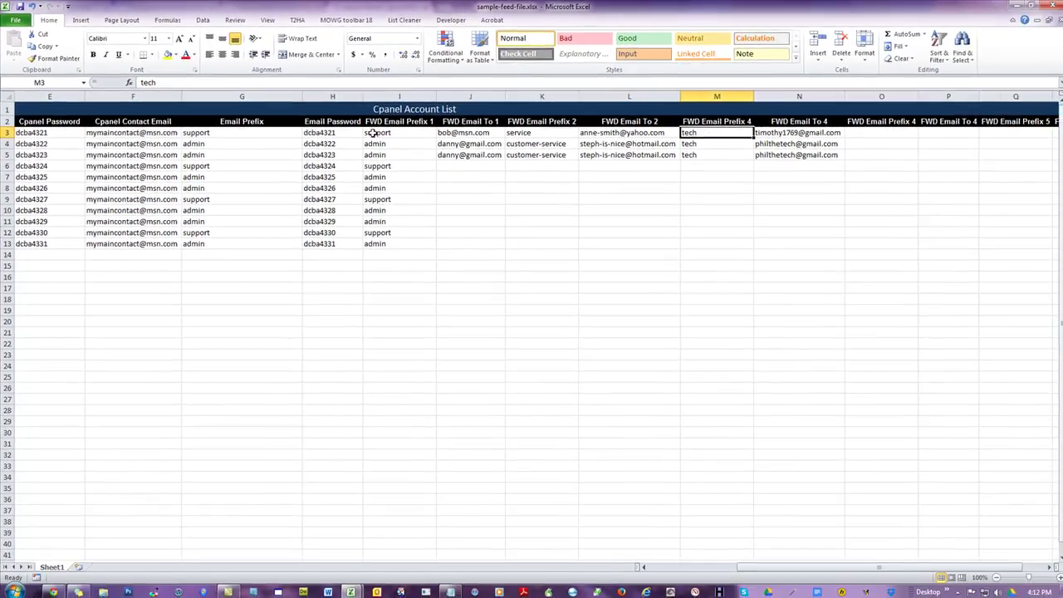
{"action": "left_click", "coordinate": [802, 133]}
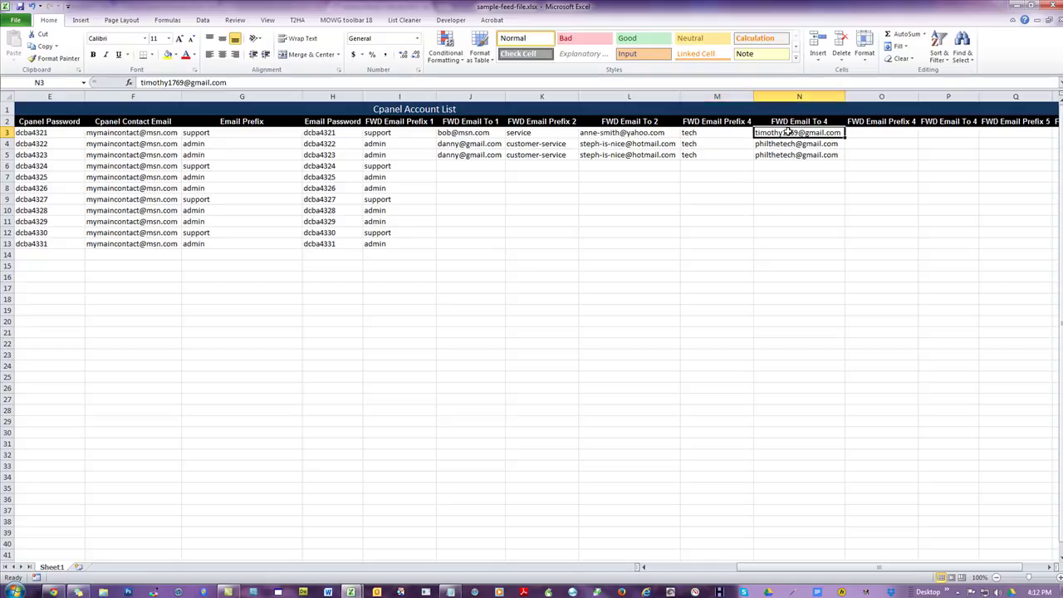
{"action": "left_click", "coordinate": [657, 303]}
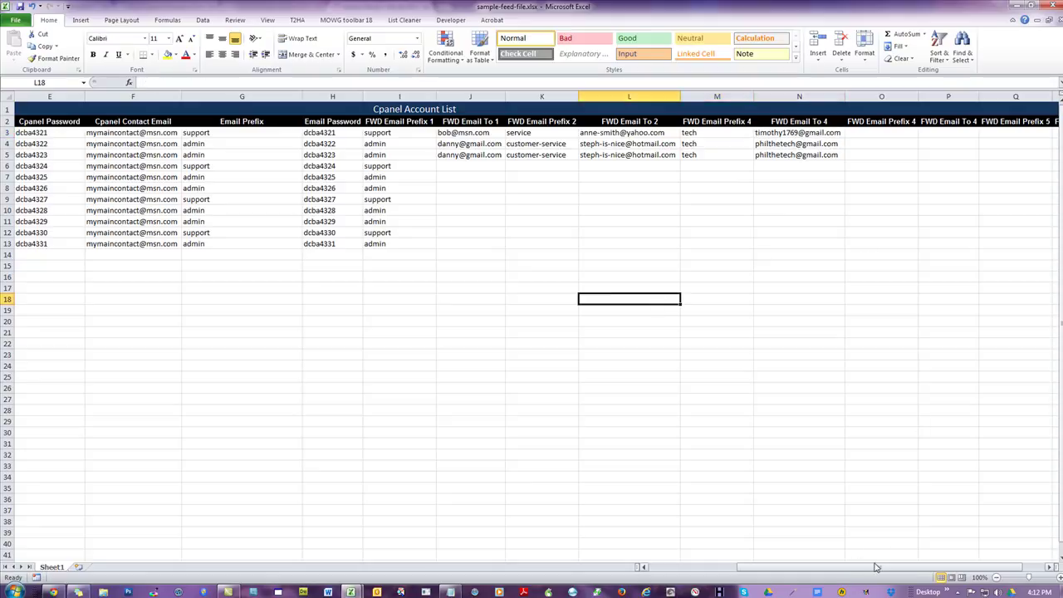
{"action": "left_click_drag", "start_coordinate": [870, 567], "coordinate": [892, 567]}
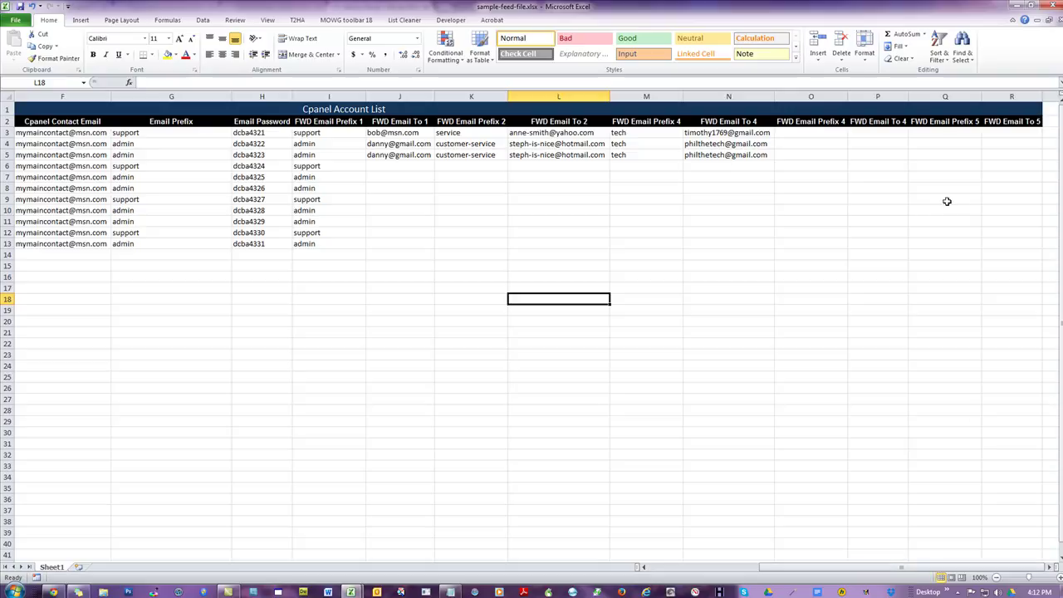
{"action": "left_click", "coordinate": [945, 97]}
{"action": "left_click", "coordinate": [1011, 97]}
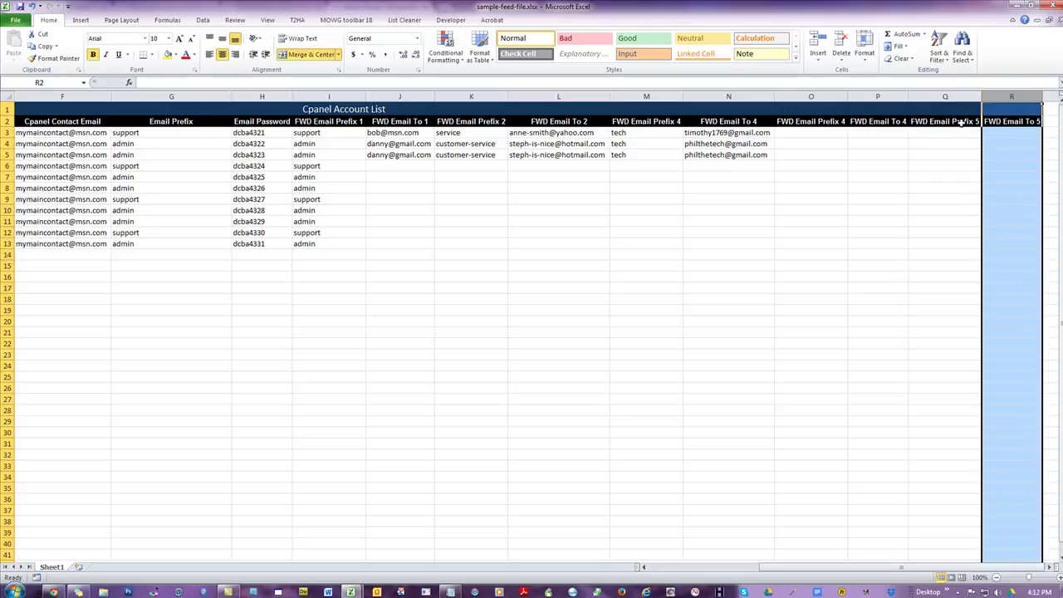
{"action": "left_click", "coordinate": [524, 233]}
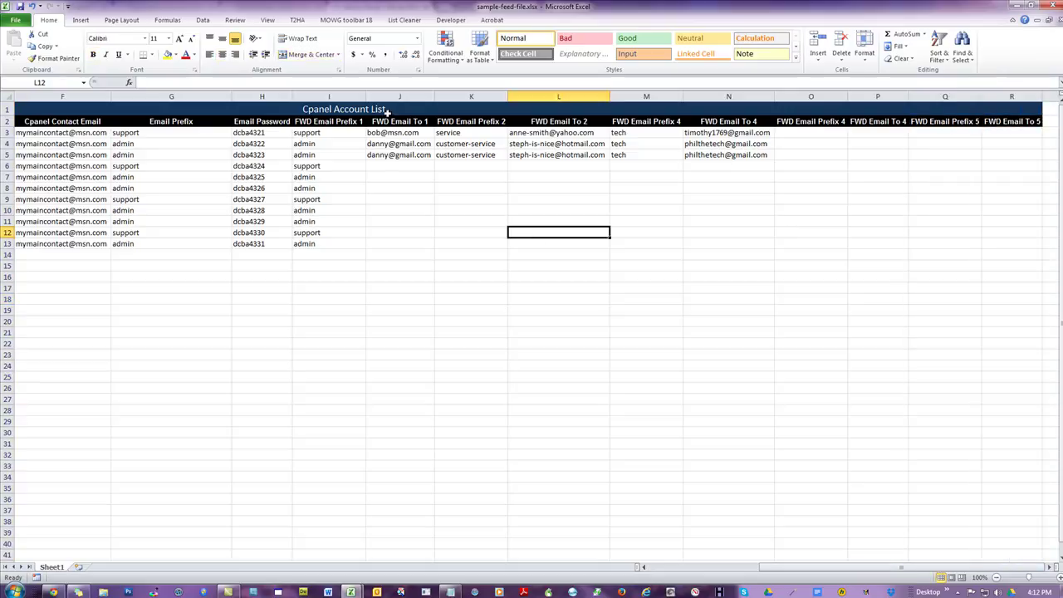
{"action": "left_click", "coordinate": [328, 133]}
{"action": "left_click", "coordinate": [410, 134]}
{"action": "left_click", "coordinate": [465, 132]}
{"action": "left_click", "coordinate": [538, 135]}
{"action": "left_click", "coordinate": [635, 134]}
{"action": "left_click", "coordinate": [724, 133]}
{"action": "left_click", "coordinate": [825, 134]}
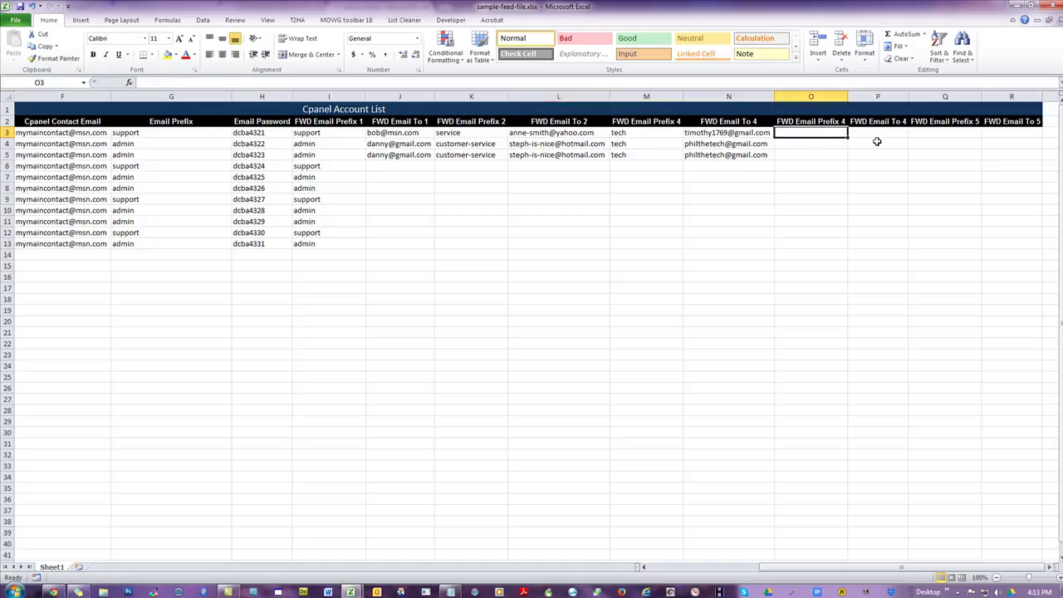
{"action": "left_click", "coordinate": [878, 131]}
{"action": "left_click", "coordinate": [940, 133]}
{"action": "left_click", "coordinate": [1001, 131]}
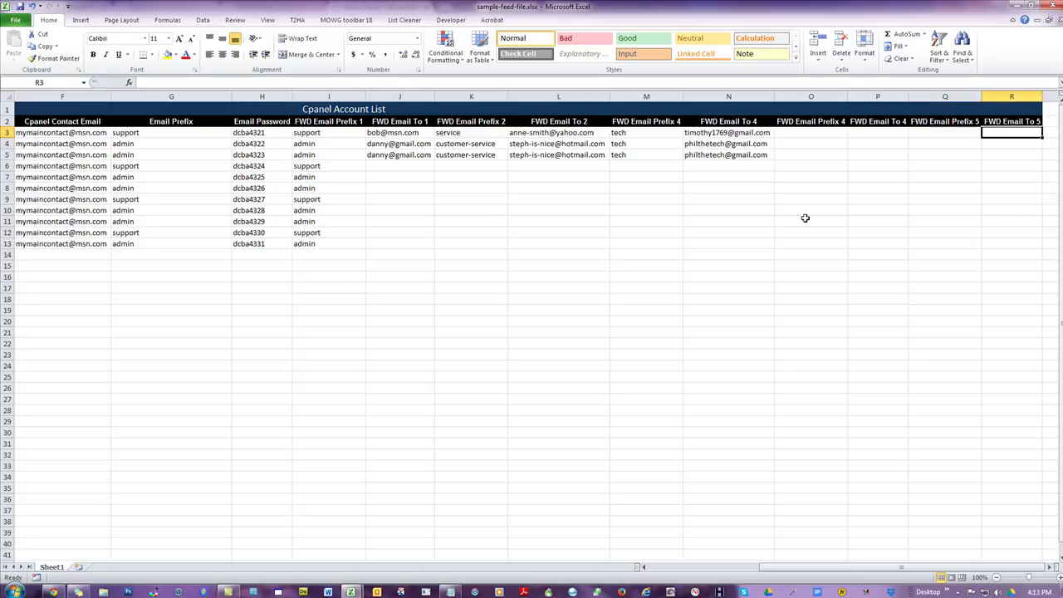
{"action": "left_click", "coordinate": [593, 245]}
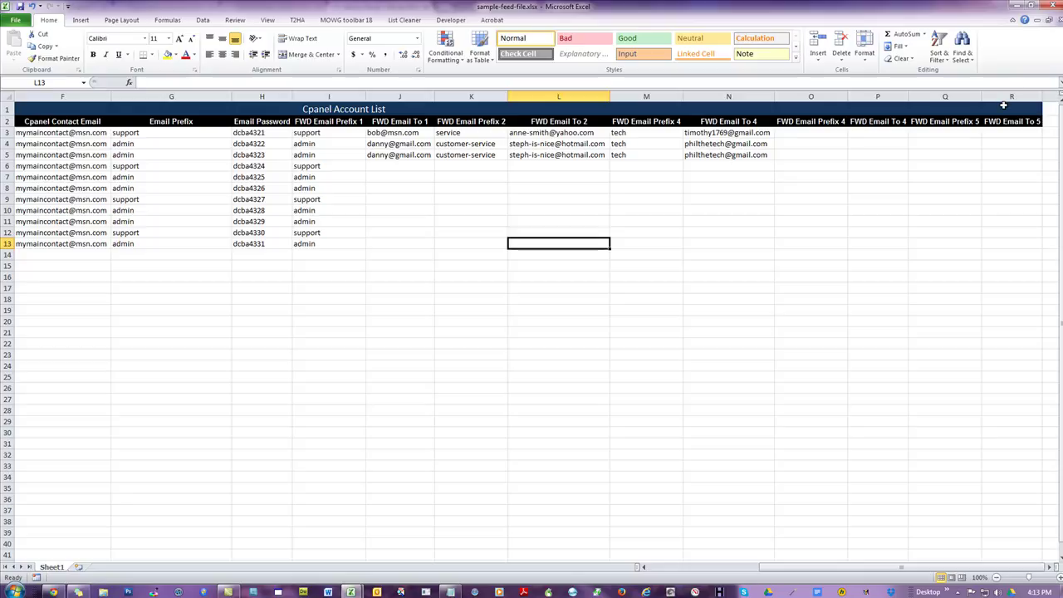
{"action": "left_click_drag", "start_coordinate": [935, 101], "coordinate": [977, 125]}
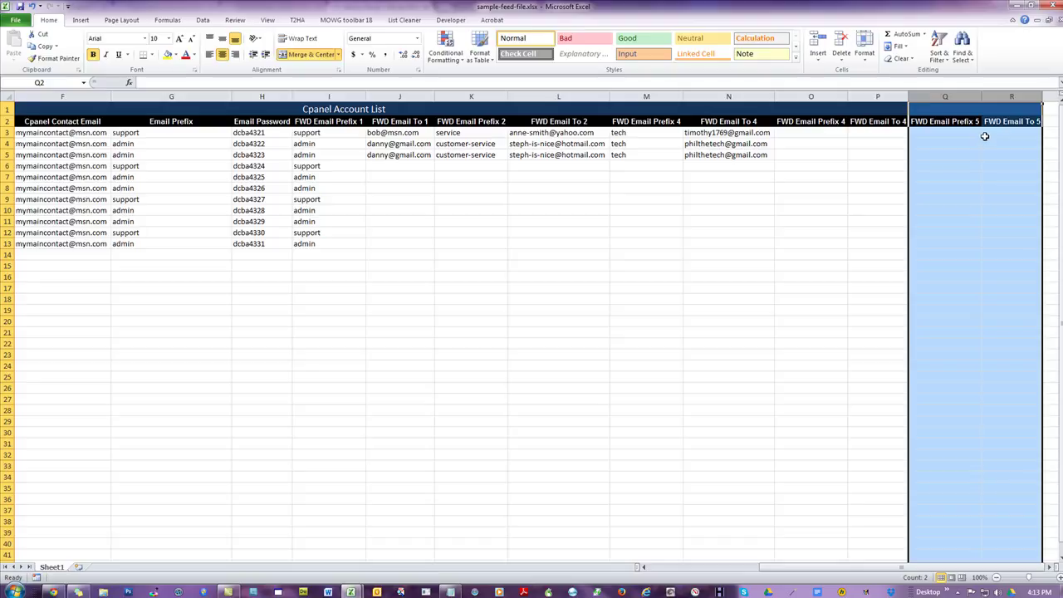
{"action": "left_click", "coordinate": [954, 133]}
{"action": "left_click", "coordinate": [1013, 133]}
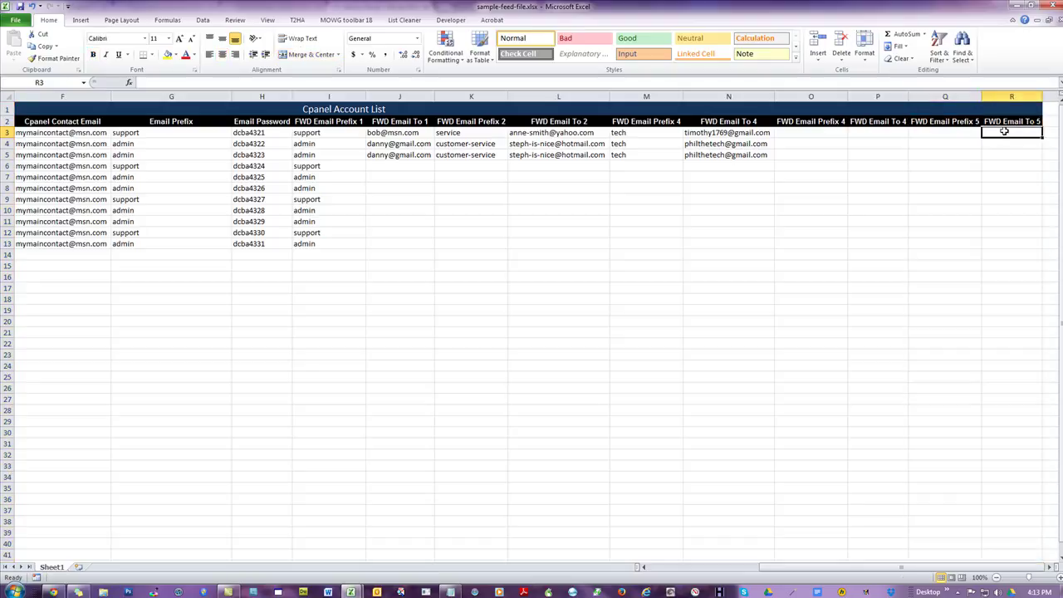
{"action": "left_click_drag", "start_coordinate": [947, 96], "coordinate": [1009, 96]}
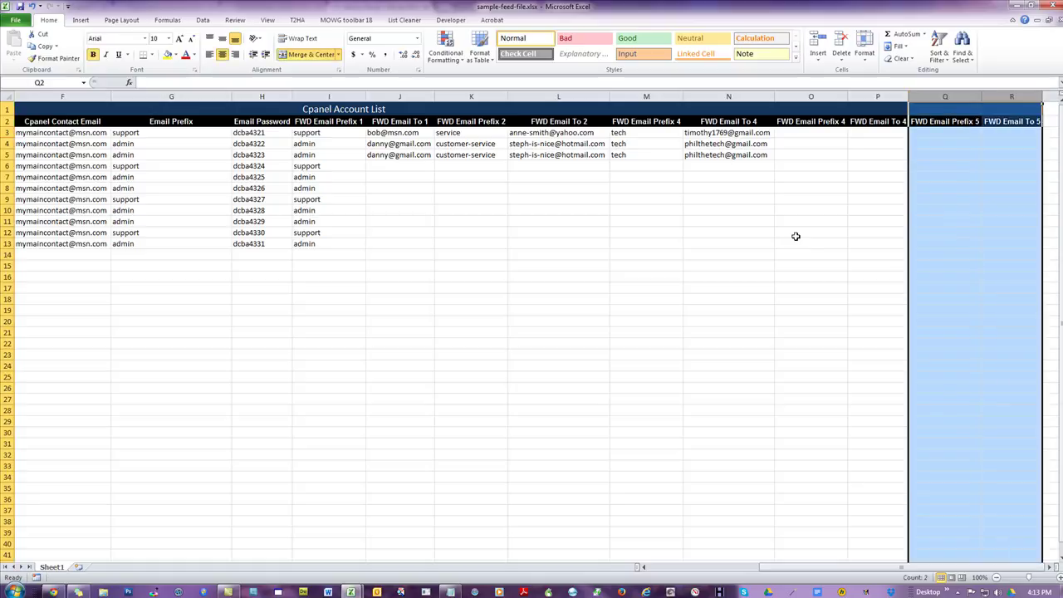
{"action": "left_click", "coordinate": [795, 234]}
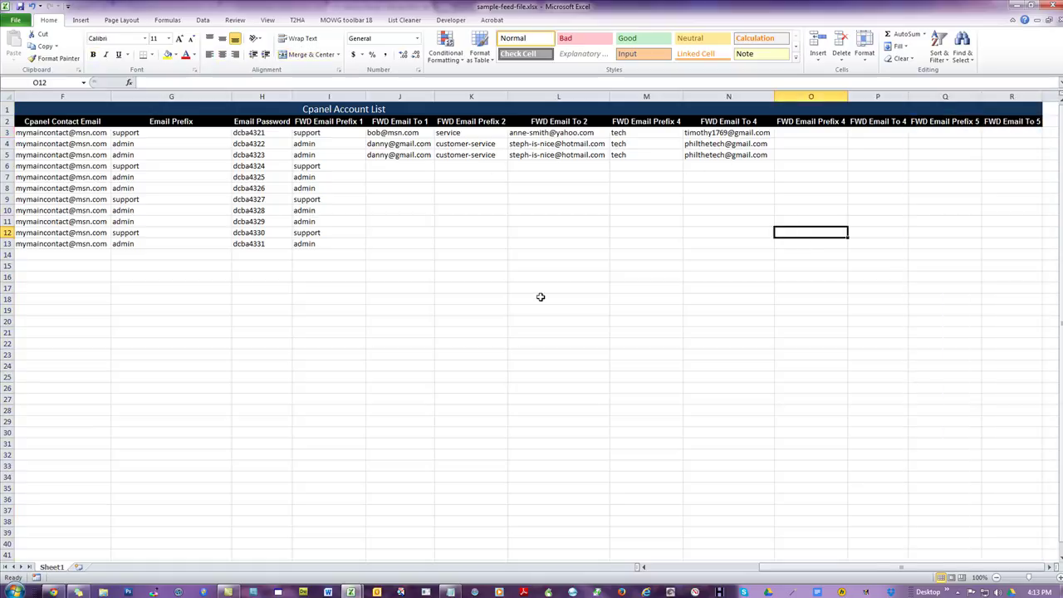
{"action": "left_click", "coordinate": [98, 354]}
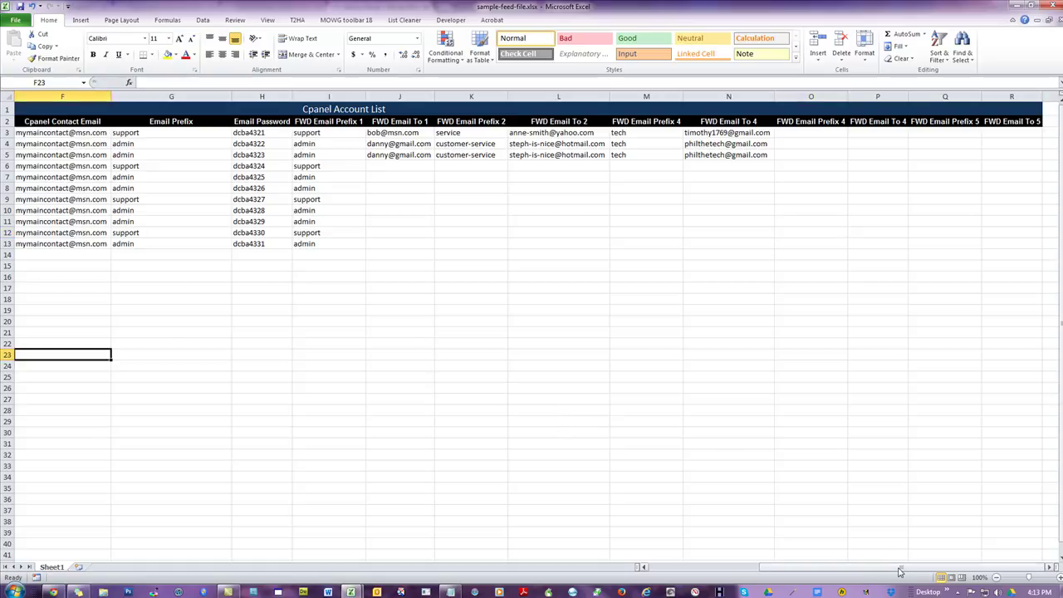
{"action": "left_click_drag", "start_coordinate": [896, 572], "coordinate": [797, 571]}
{"action": "left_click", "coordinate": [159, 310]}
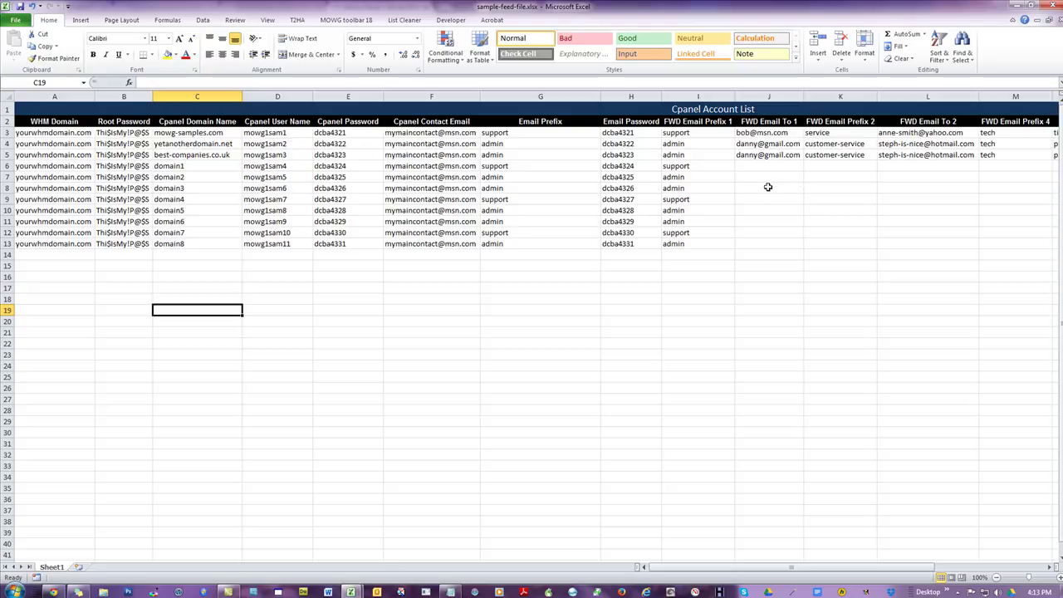
- Highlight columns G–M and A–F to show how the sheet's columns split
{"action": "left_click_drag", "start_coordinate": [540, 96], "coordinate": [1039, 99]}
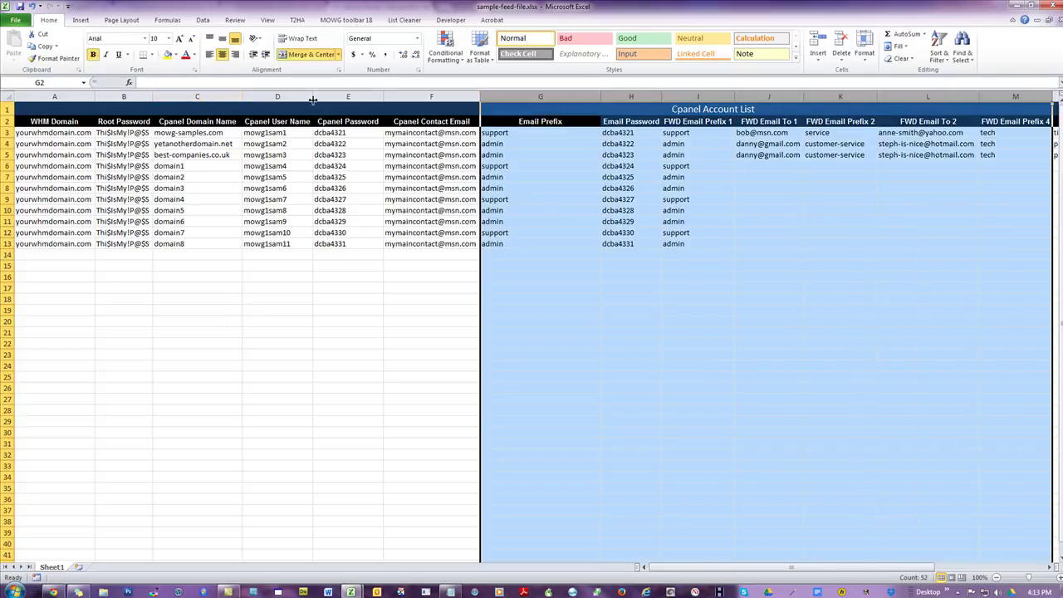
{"action": "left_click_drag", "start_coordinate": [55, 96], "coordinate": [431, 125]}
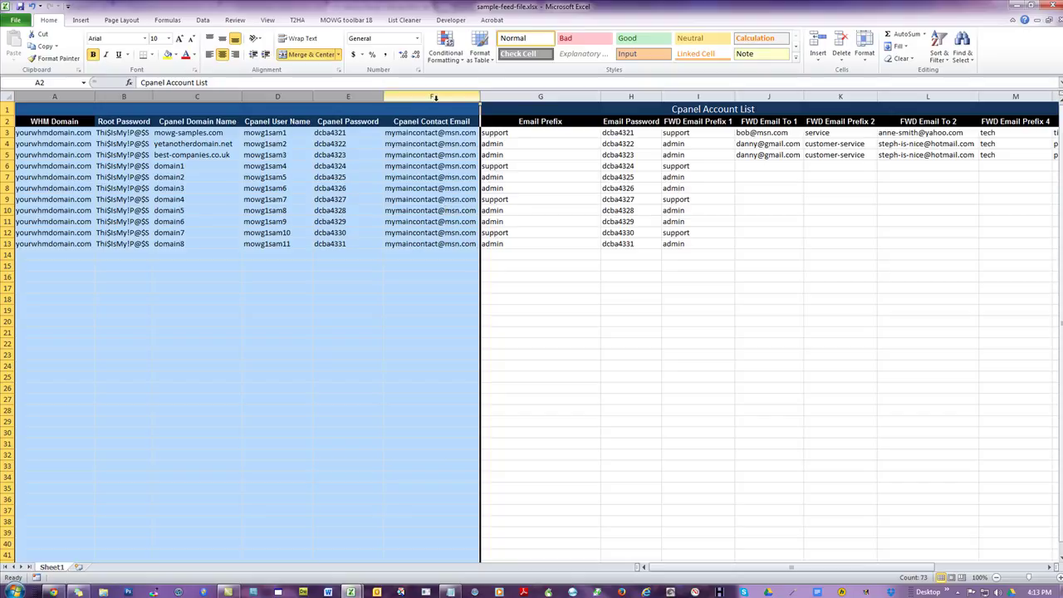
{"action": "left_click", "coordinate": [714, 306]}
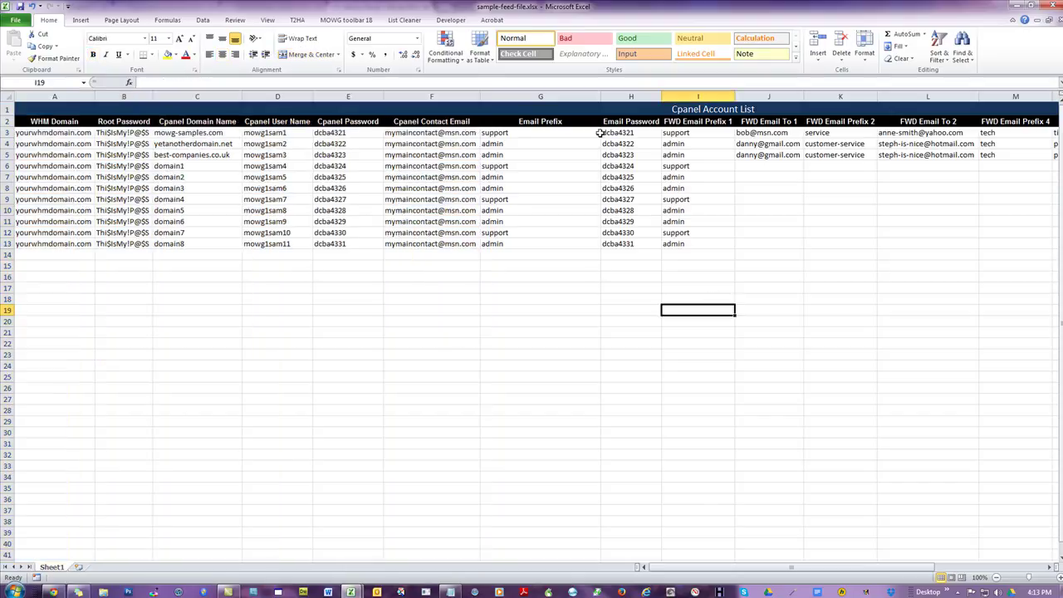
{"action": "left_click", "coordinate": [541, 94]}
{"action": "left_click_drag", "start_coordinate": [540, 93], "coordinate": [1056, 94]}
{"action": "left_click", "coordinate": [257, 276]}
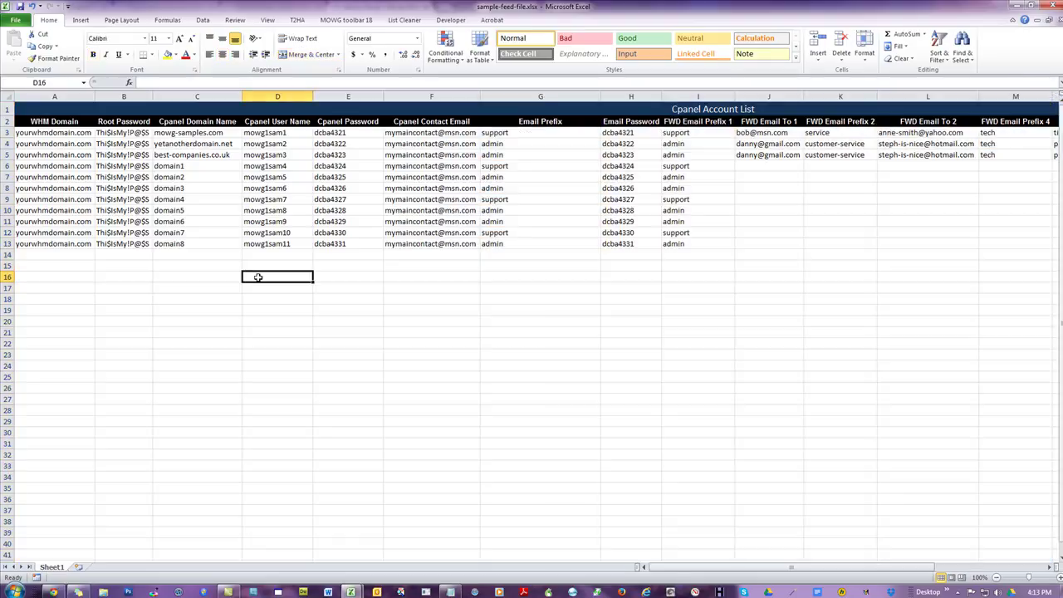
- Close the feed workbook, answer the save prompt, and exit Excel
{"action": "left_click", "coordinate": [1052, 5]}
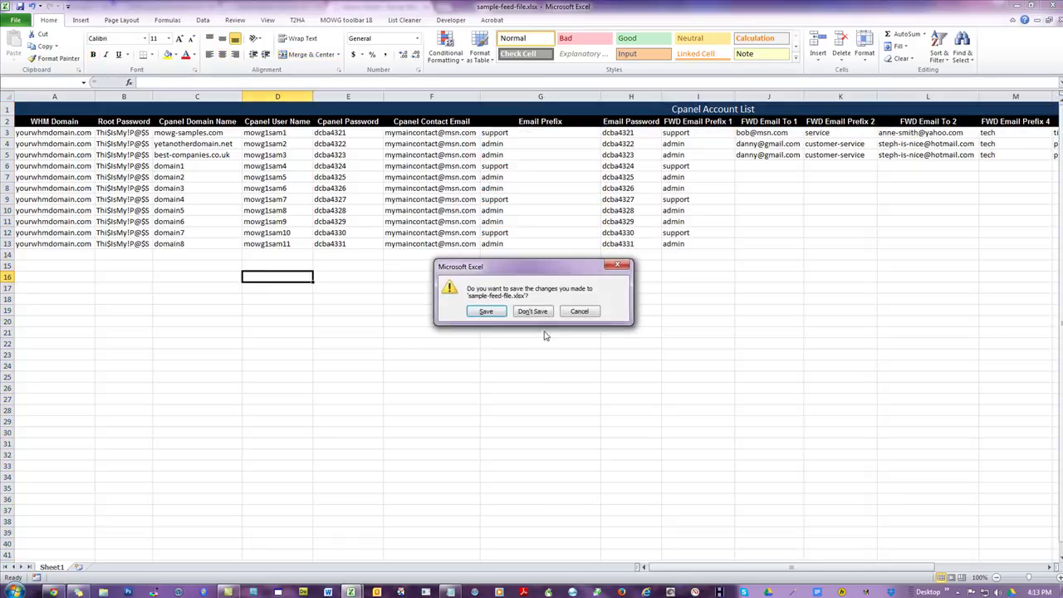
{"action": "left_click", "coordinate": [486, 311]}
{"action": "key", "text": "alt+F4"}
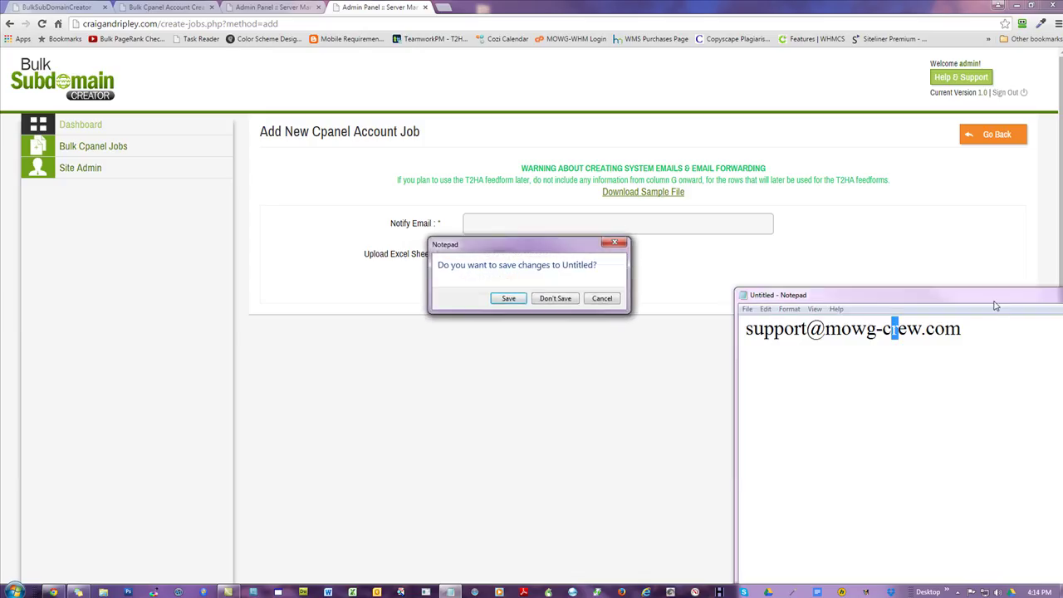
- Discard the untitled Notepad note and attach sample-feed-file.xlsx as the job's upload
{"action": "left_click", "coordinate": [556, 299]}
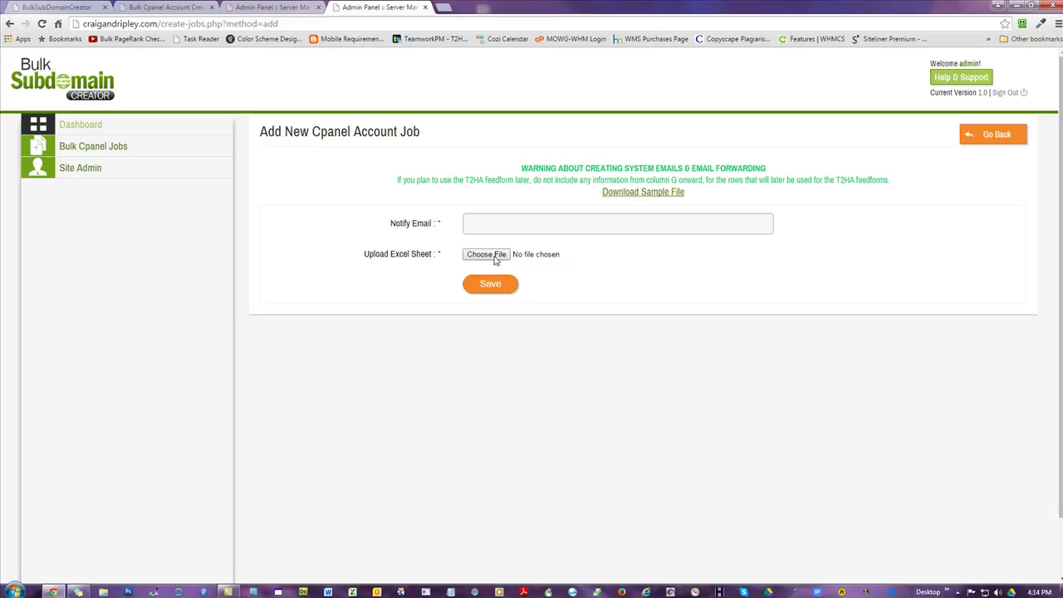
{"action": "left_click", "coordinate": [538, 254]}
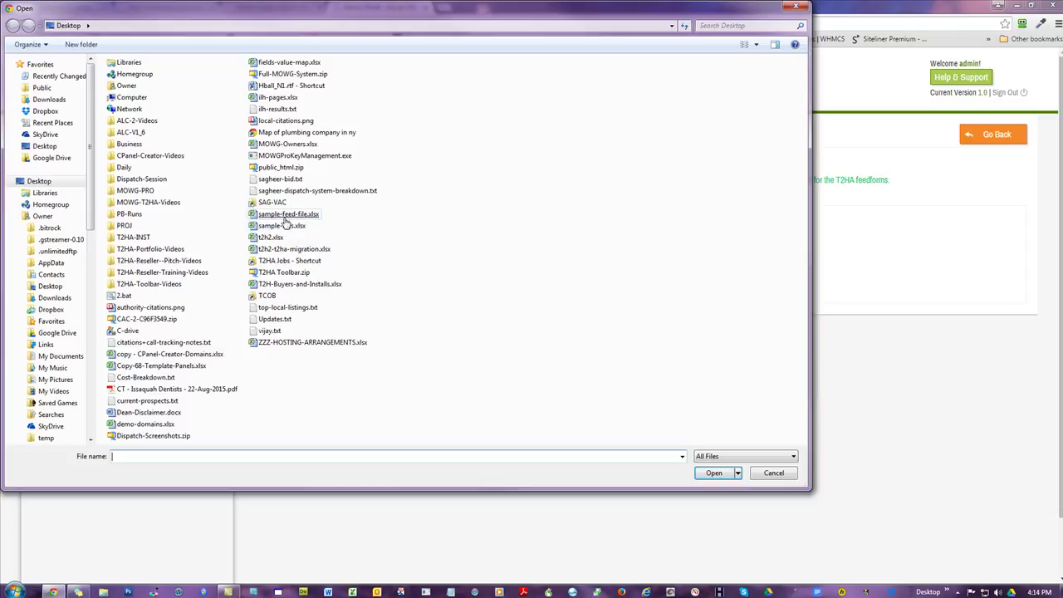
{"action": "double_click", "coordinate": [286, 214]}
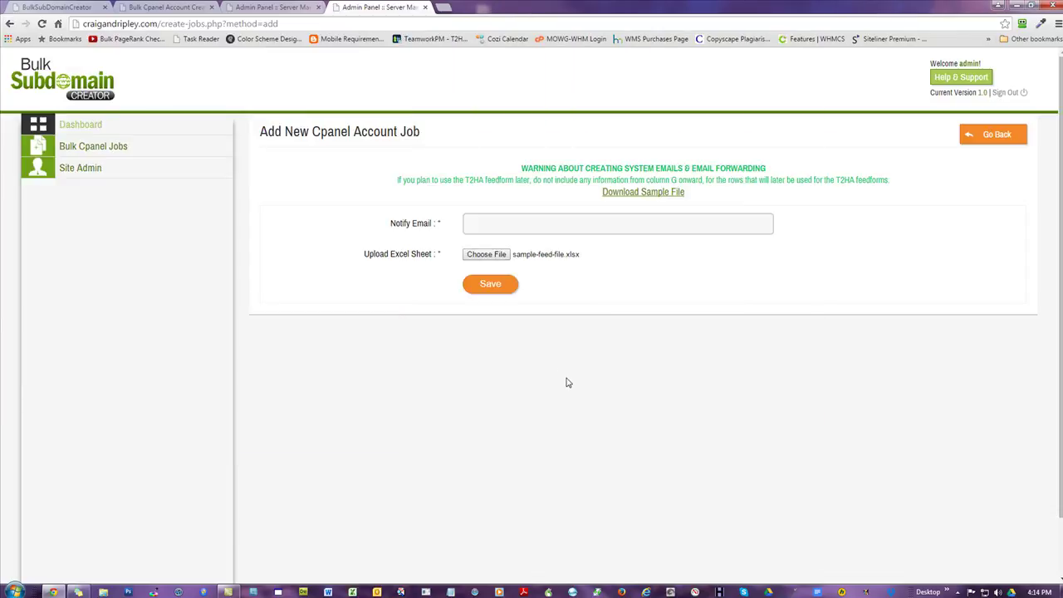
- Autofill the notify e-mail, save the job, and go to the Bulk Cpanel Jobs list
{"action": "left_click", "coordinate": [554, 224]}
{"action": "left_click", "coordinate": [554, 241]}
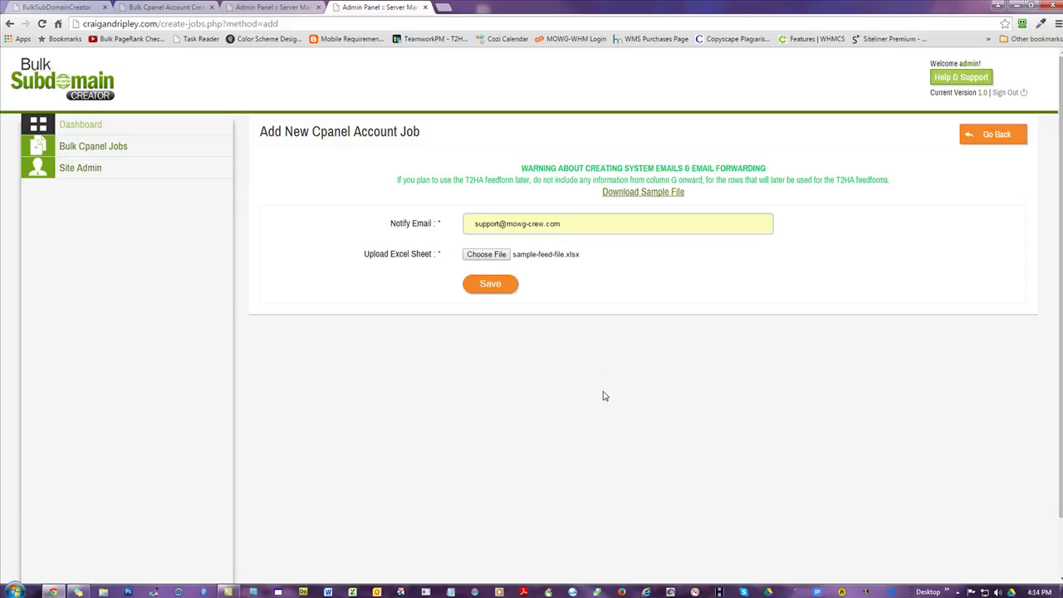
{"action": "left_click", "coordinate": [513, 287]}
{"action": "left_click", "coordinate": [93, 147]}
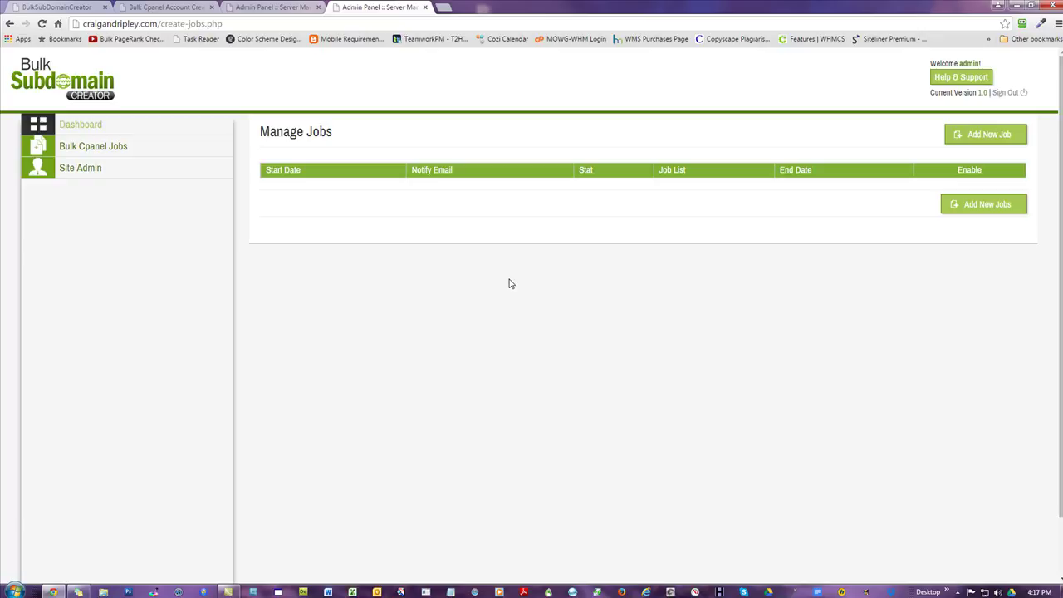
- Go from the Dashboard to Jobs and Add New Job, then highlight the e-mail forwarding warning
{"action": "left_click", "coordinate": [81, 127]}
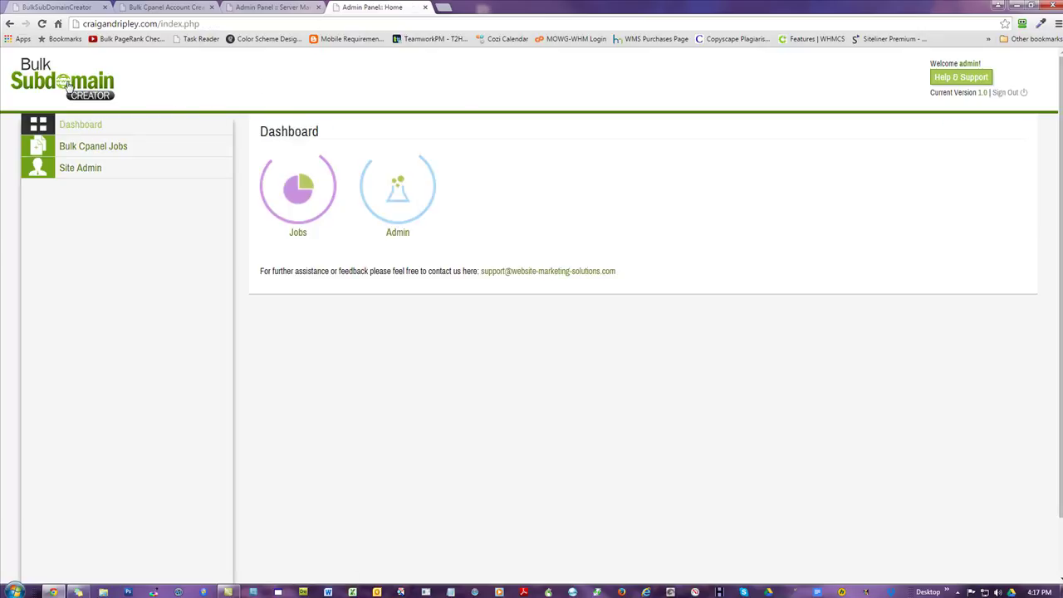
{"action": "left_click", "coordinate": [297, 189]}
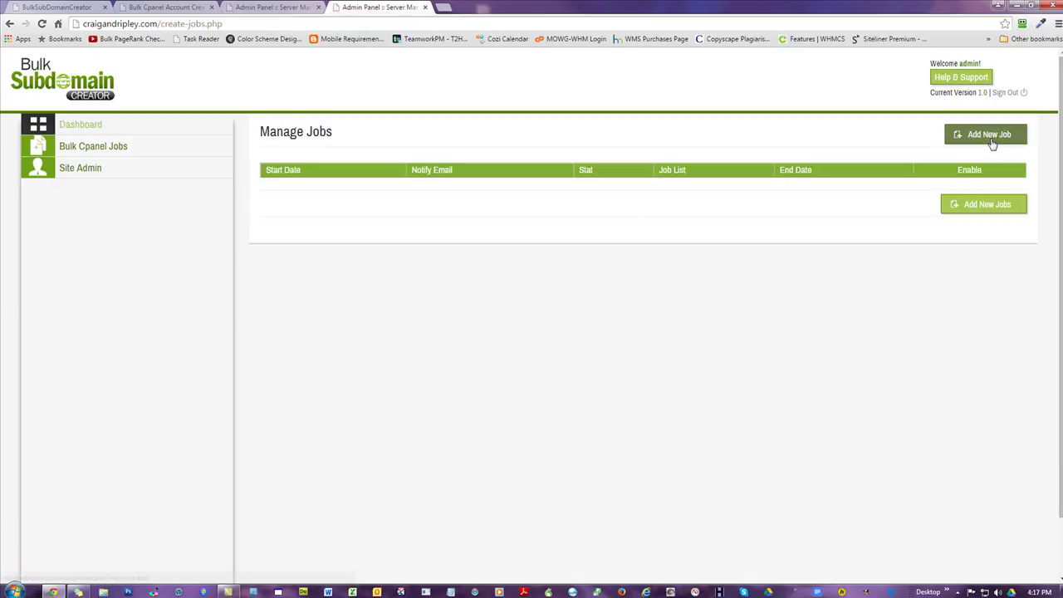
{"action": "left_click", "coordinate": [990, 139]}
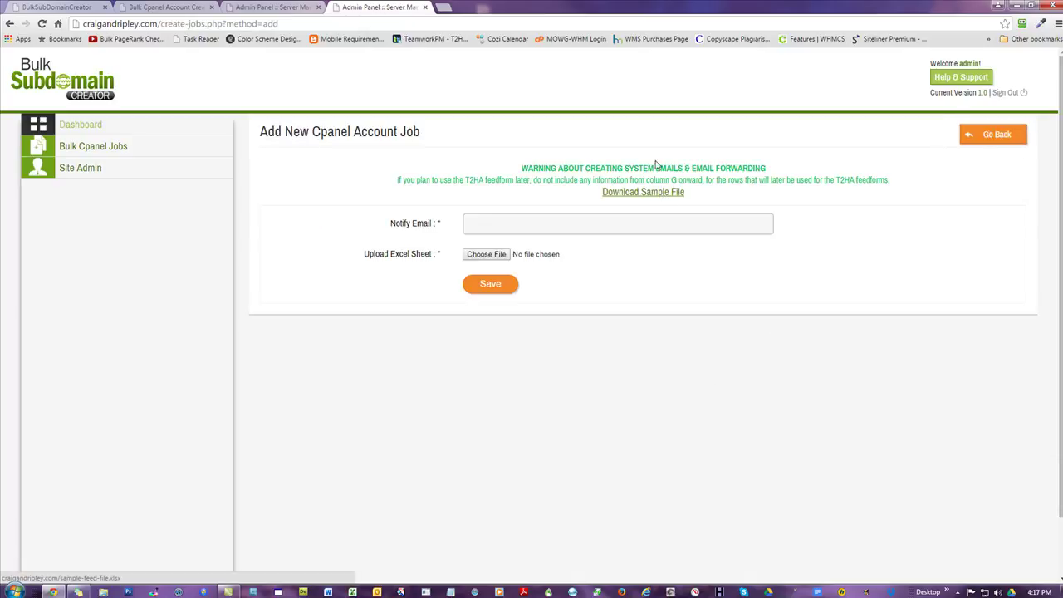
{"action": "left_click_drag", "start_coordinate": [523, 166], "coordinate": [891, 182]}
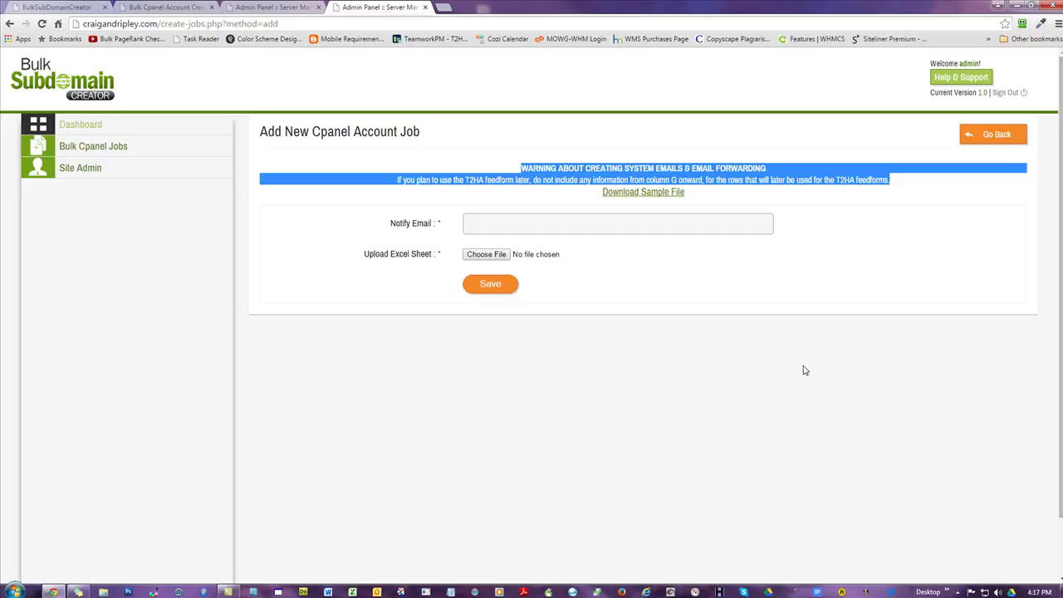
{"action": "left_click", "coordinate": [804, 373]}
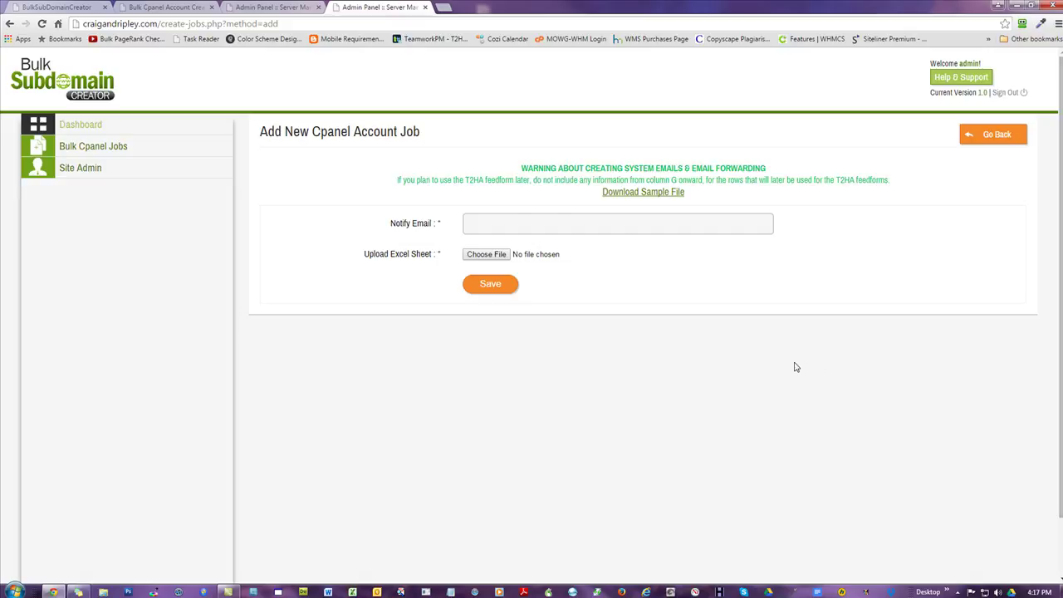